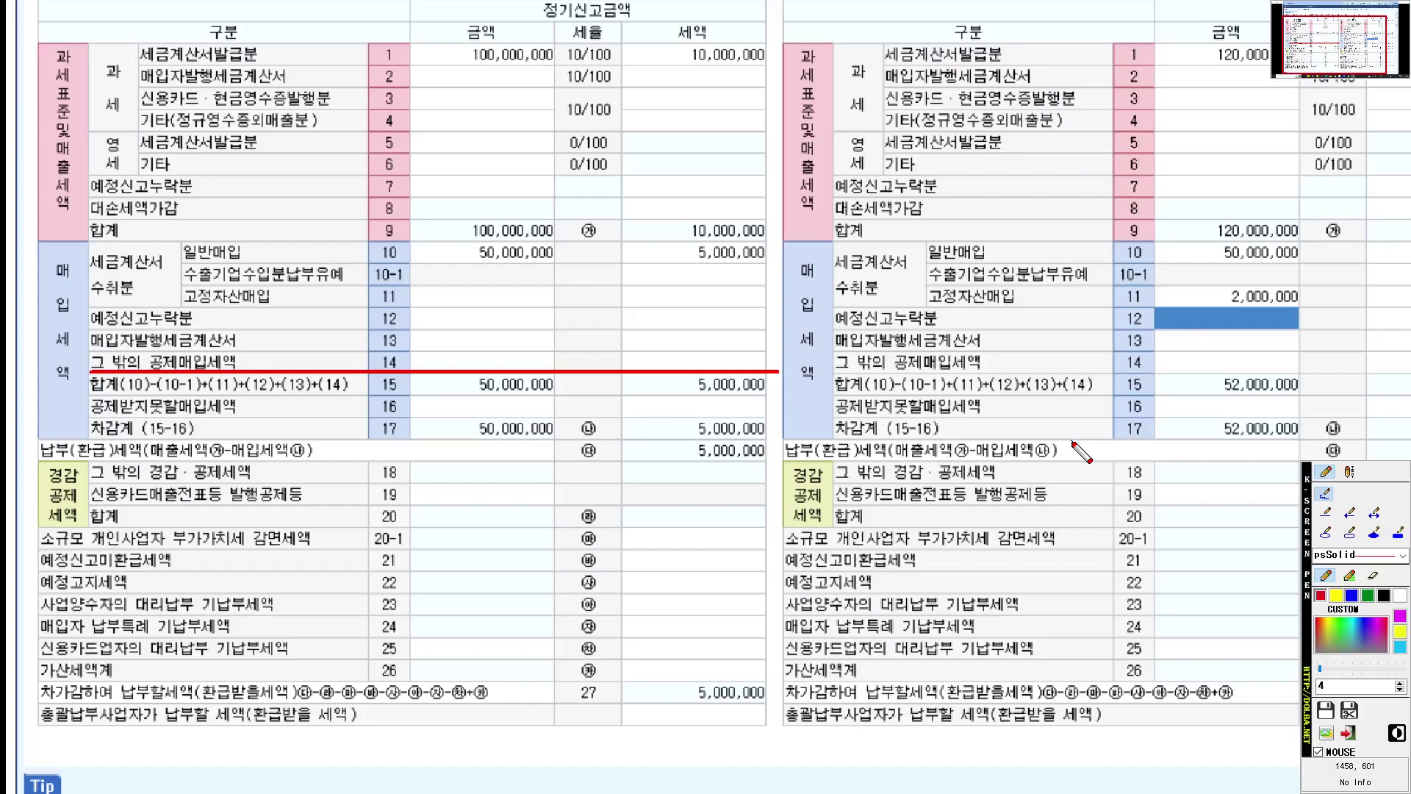
Step: Open the page-2 detail window for row 14 그 밖의 공제매입세액 of the amended return and move it upward
key("Escape")
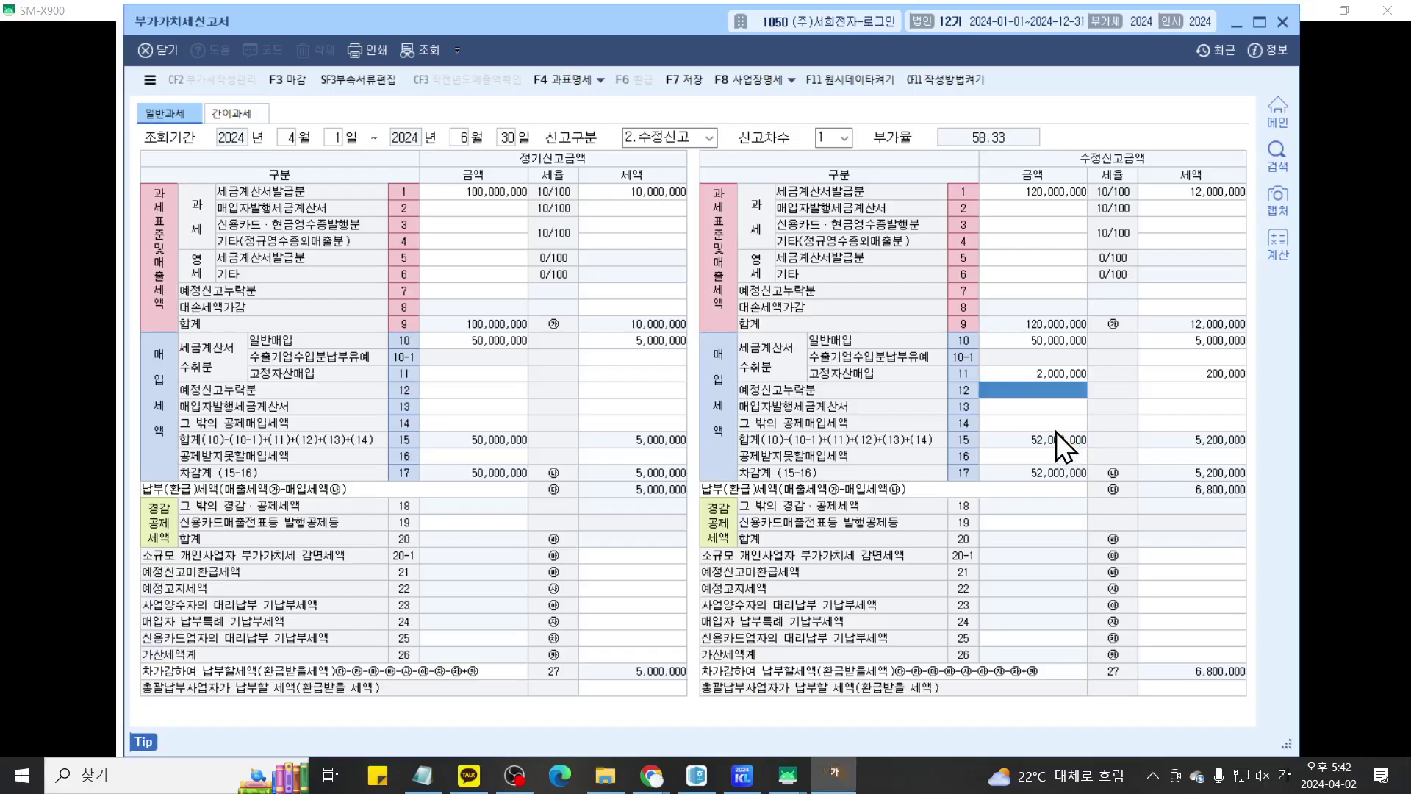
left_click(1029, 421)
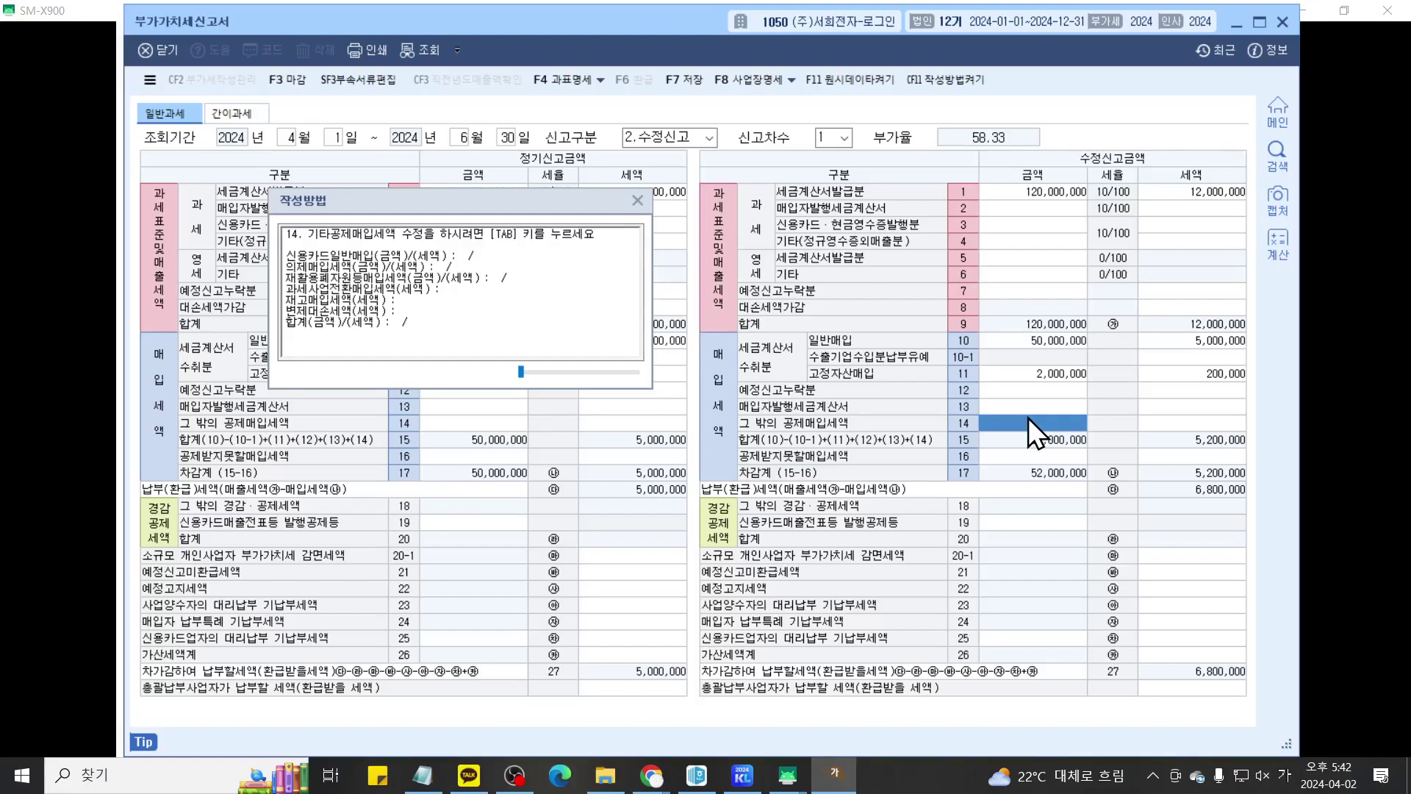
key("Tab")
left_click_drag(672, 160, 660, 68)
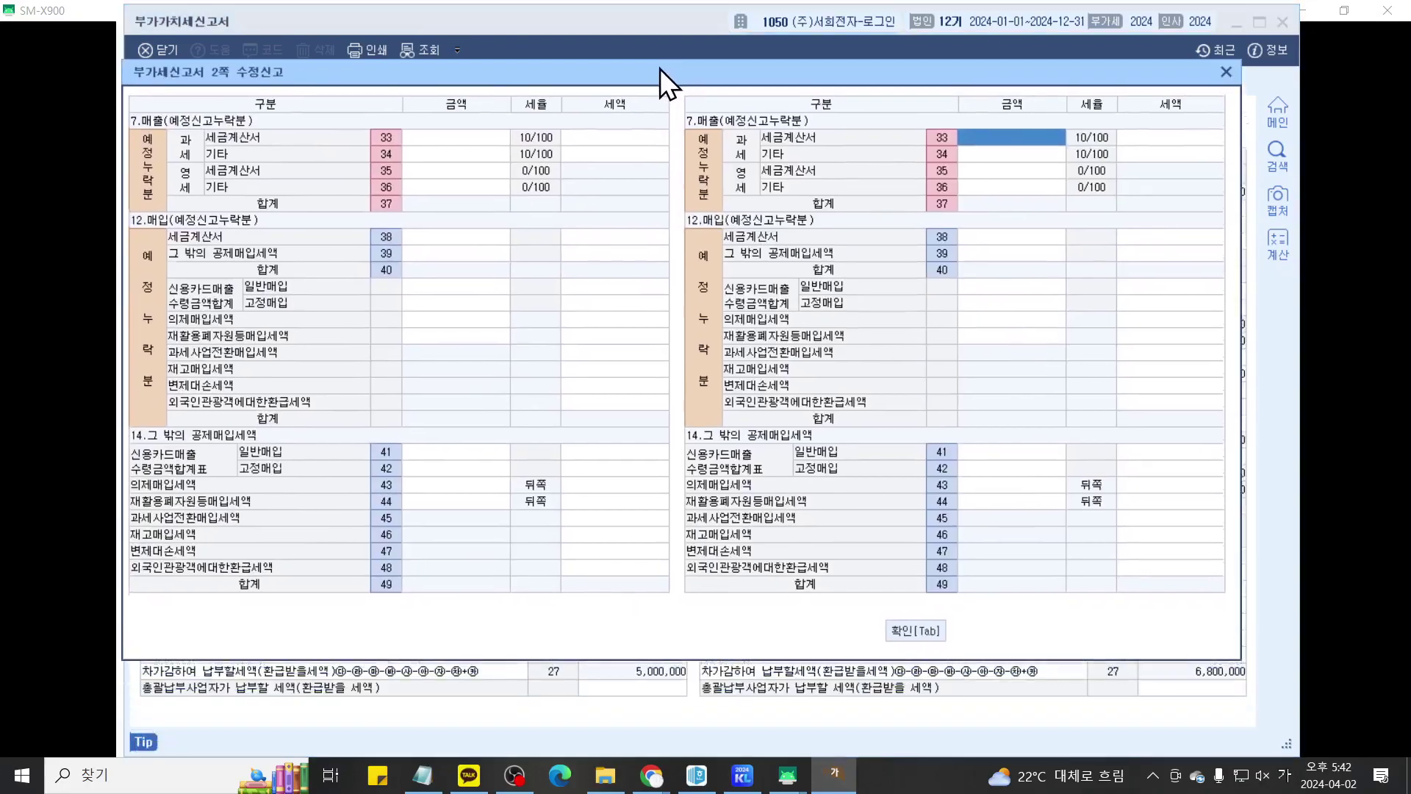
Step: Mark up section 14 with the screen pen: underline its heading, box 신용카드매출 수령금액합계표 and underline the 일반매입 row 41
scroll(922, 314, "up", 3)
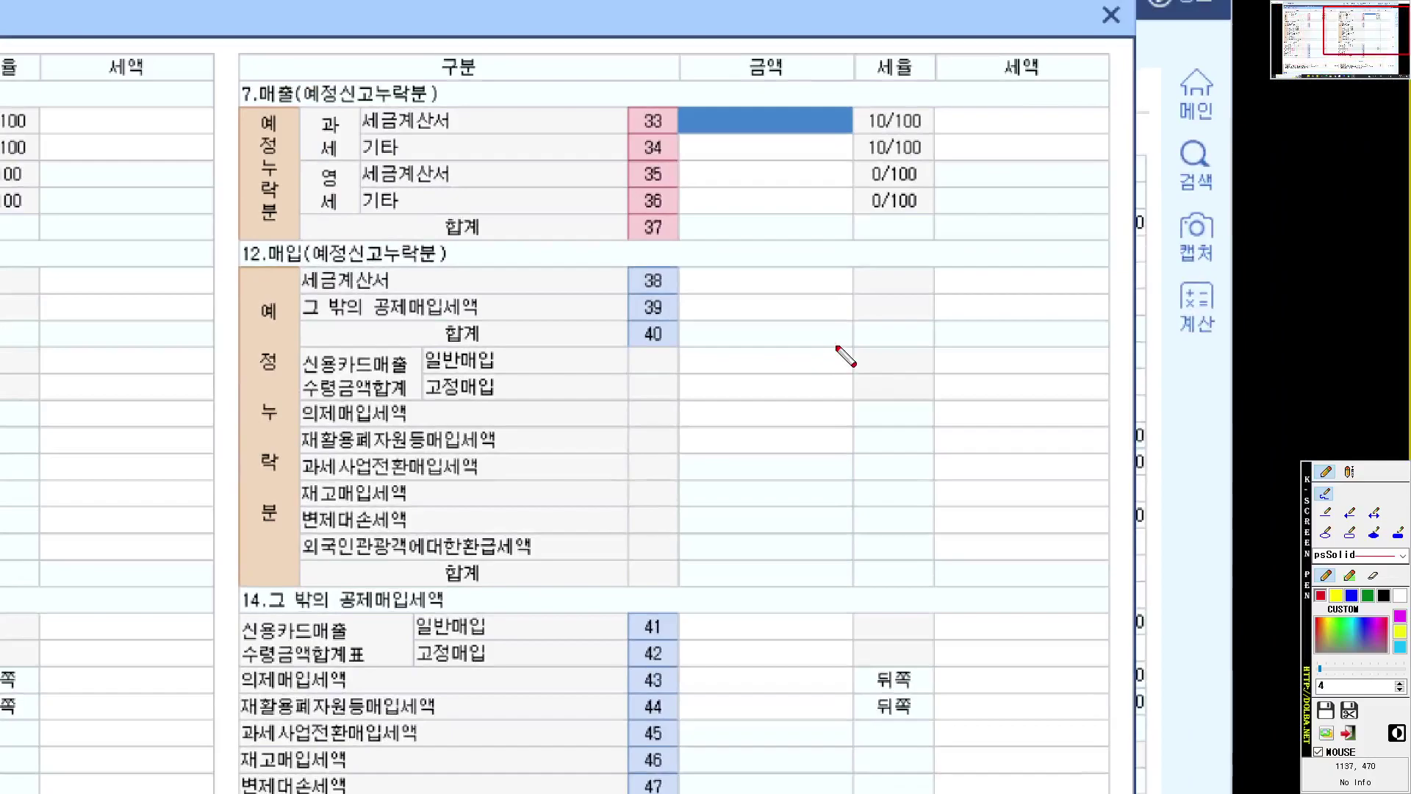
left_click_drag(768, 67, 755, 792)
mouse_move(720, 739)
left_mouse_down()
mouse_move(867, 742)
mouse_move(909, 661)
left_mouse_up()
right_click(899, 651)
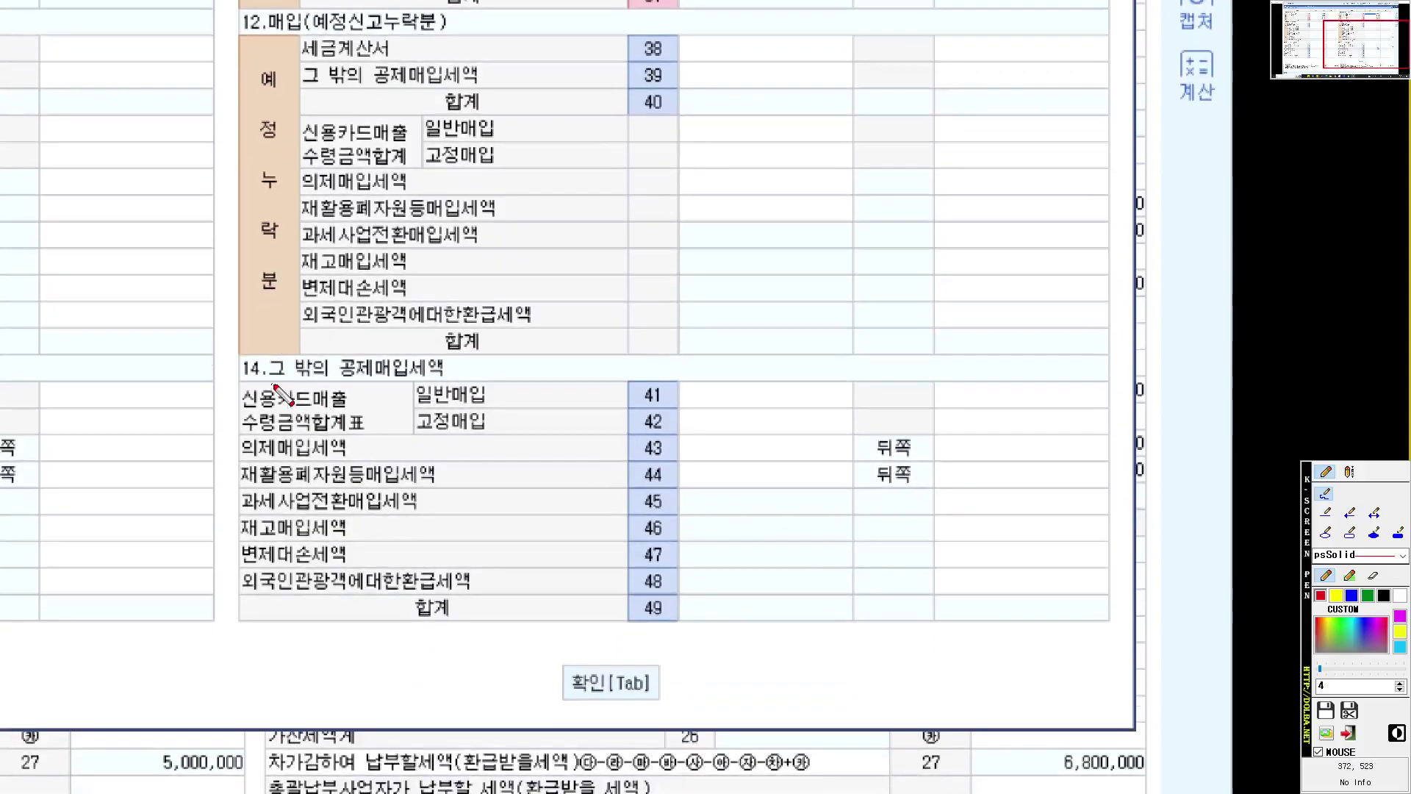
left_click_drag(257, 378, 525, 378)
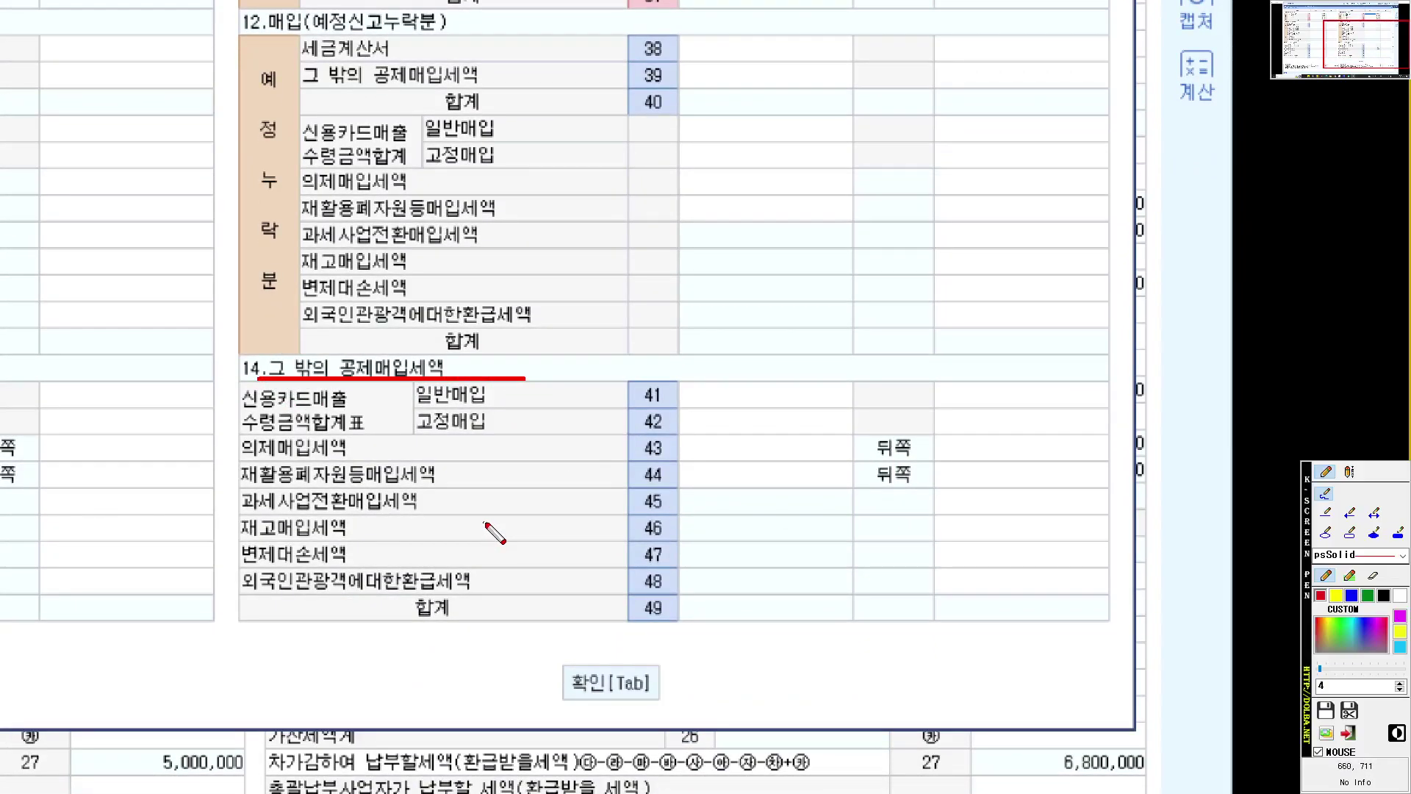
mouse_move(397, 431)
left_mouse_down()
mouse_move(229, 433)
mouse_move(228, 380)
mouse_move(414, 378)
mouse_move(412, 432)
mouse_move(362, 433)
left_mouse_up()
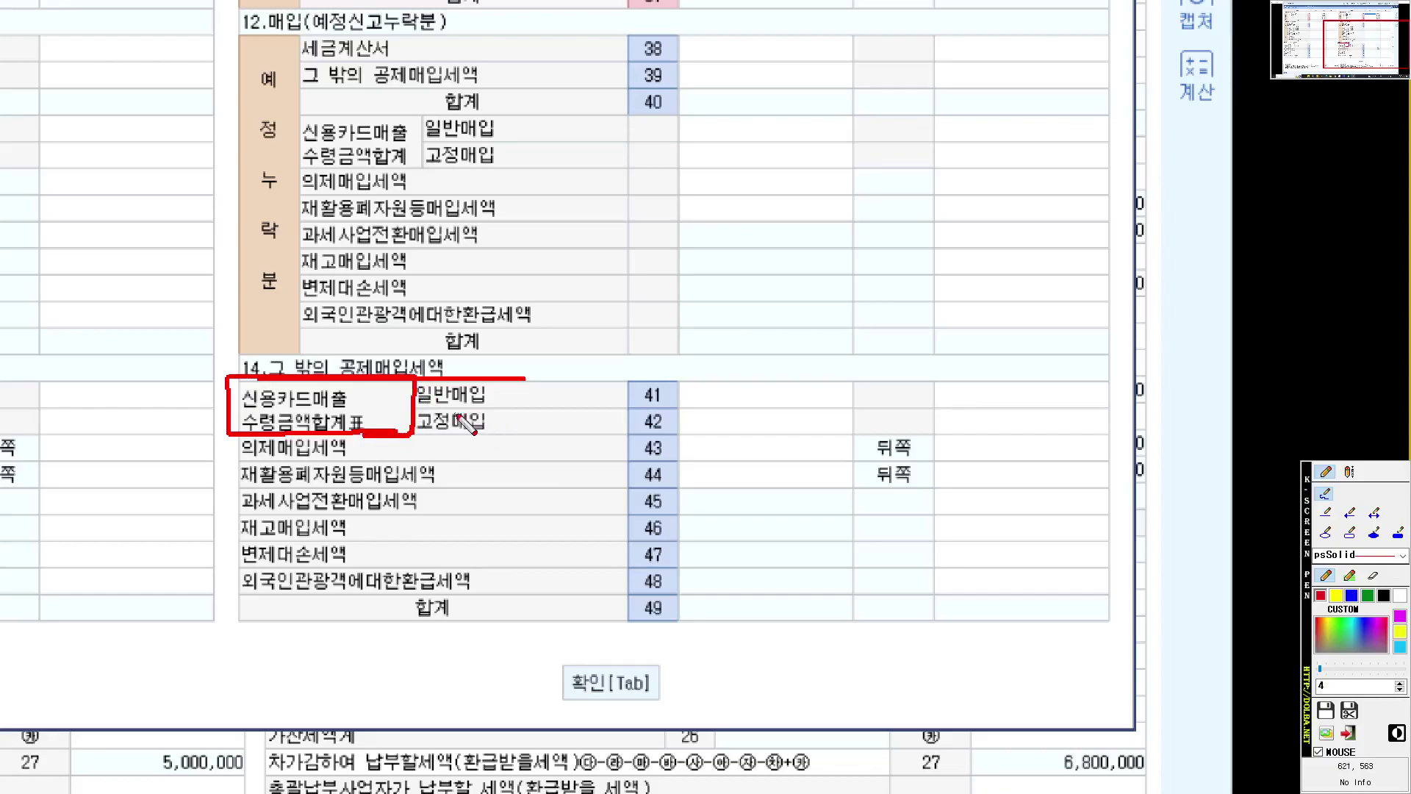
left_click_drag(417, 408, 1115, 407)
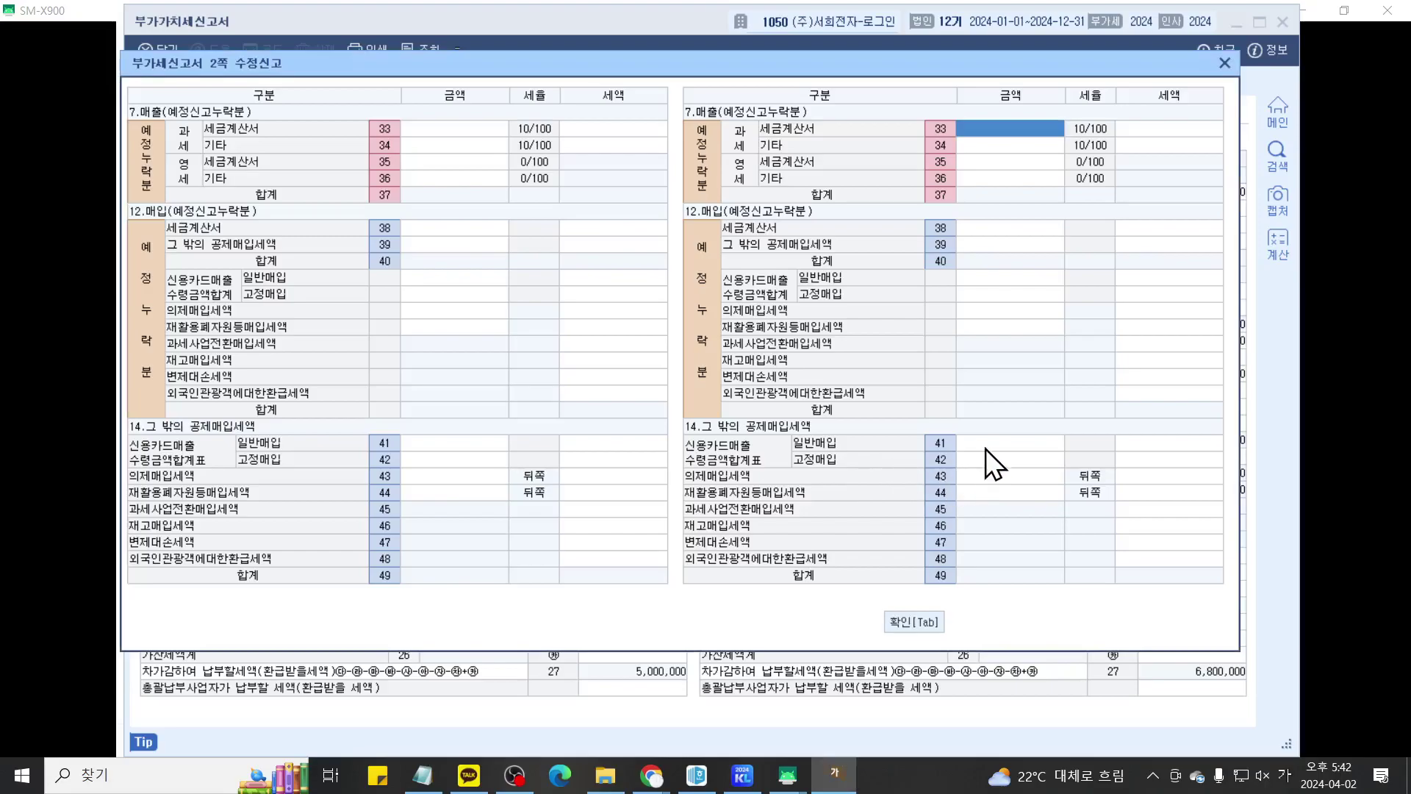
Step: Enter 4,800,000 as the amount and 480,000 as the tax for 신용카드매출 일반매입 in row 41 of the amended return
left_click(801, 395)
type("4,800")
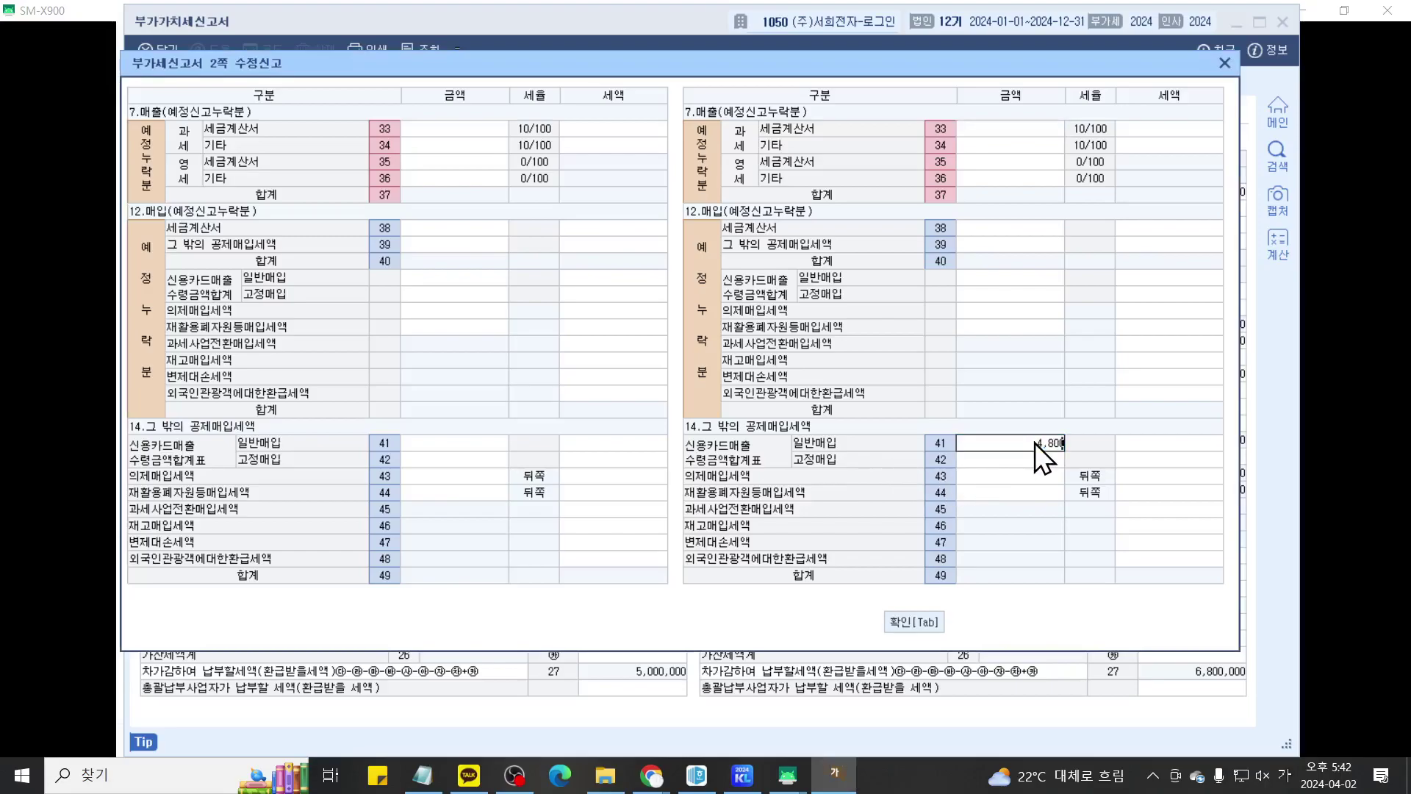
type(",000")
key("Return")
type("48")
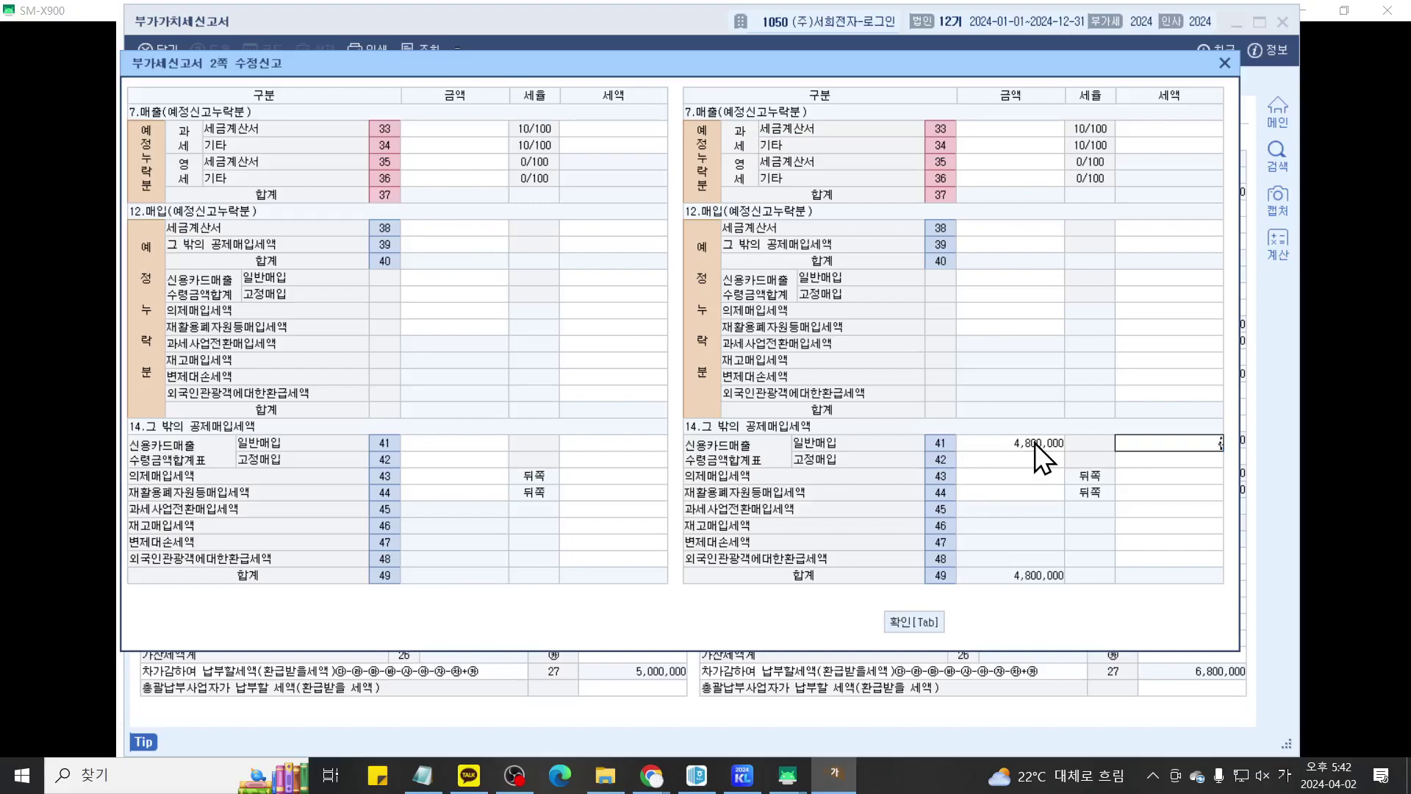
type("0,000")
key("Return")
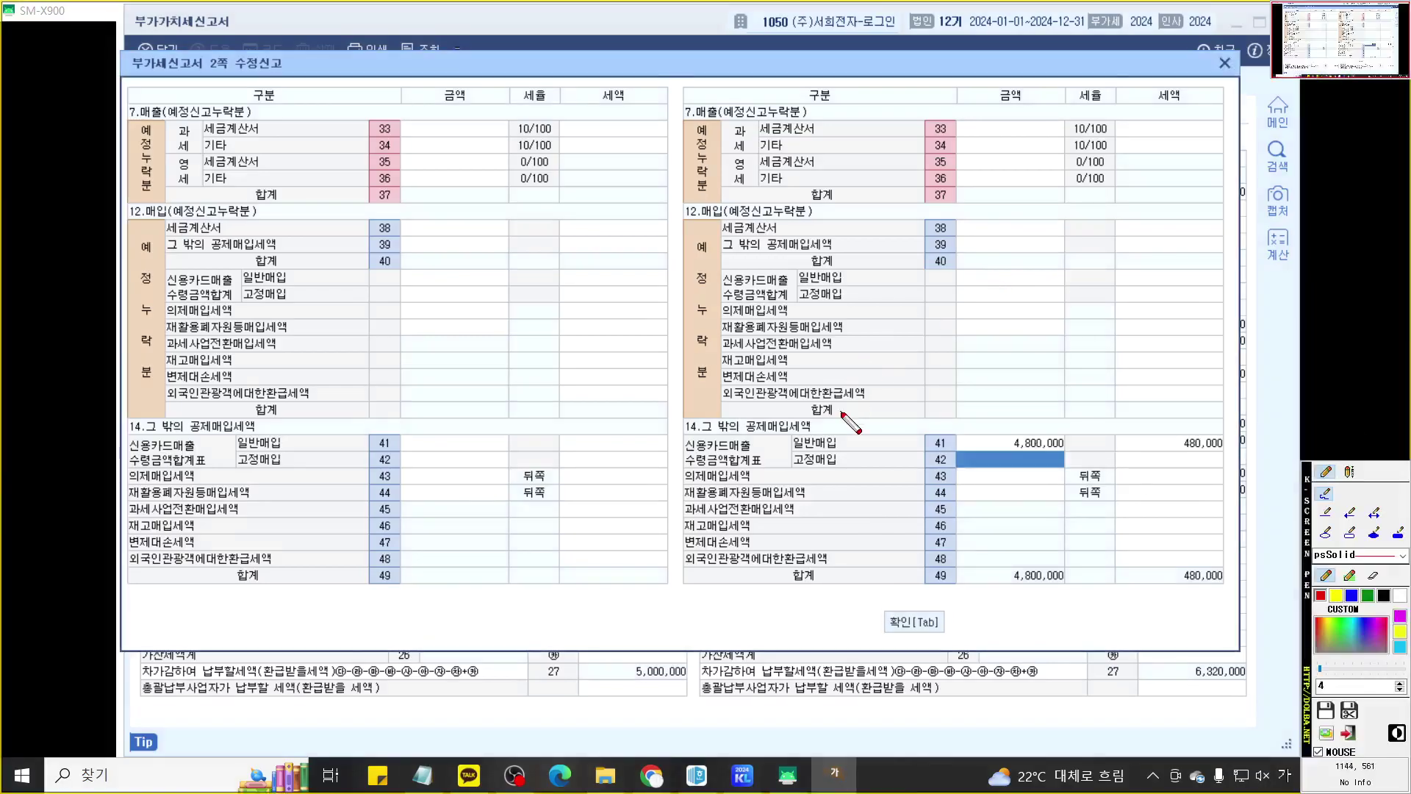
Step: Underline 그 밖의 and 공제 in the section 14 heading, add a star above, and circle the confirmation option with the screen pen
scroll(840, 414, "up", 3)
left_click_drag(518, 430, 558, 430)
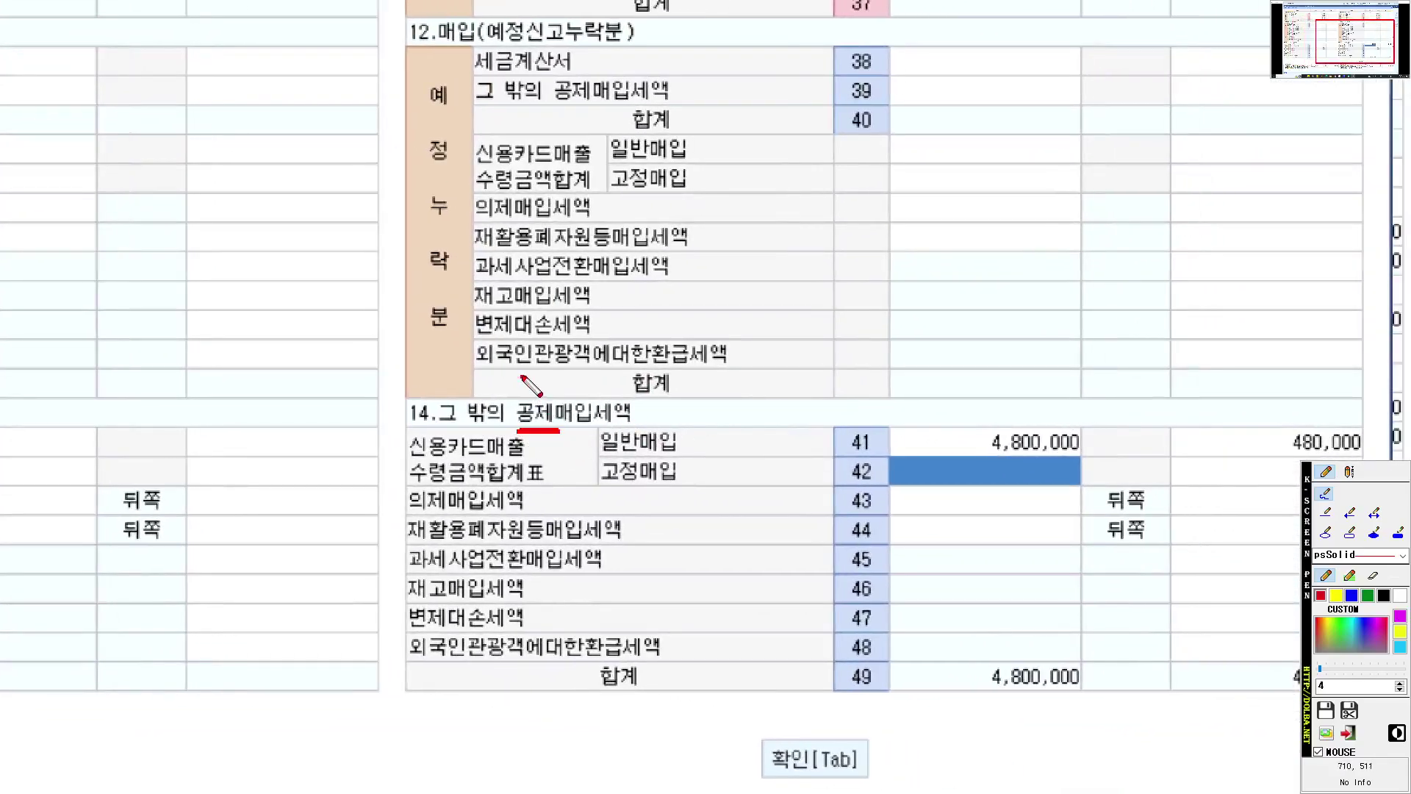
mouse_move(524, 382)
left_mouse_down()
mouse_move(563, 379)
mouse_move(538, 366)
left_mouse_up()
left_click_drag(439, 428, 499, 428)
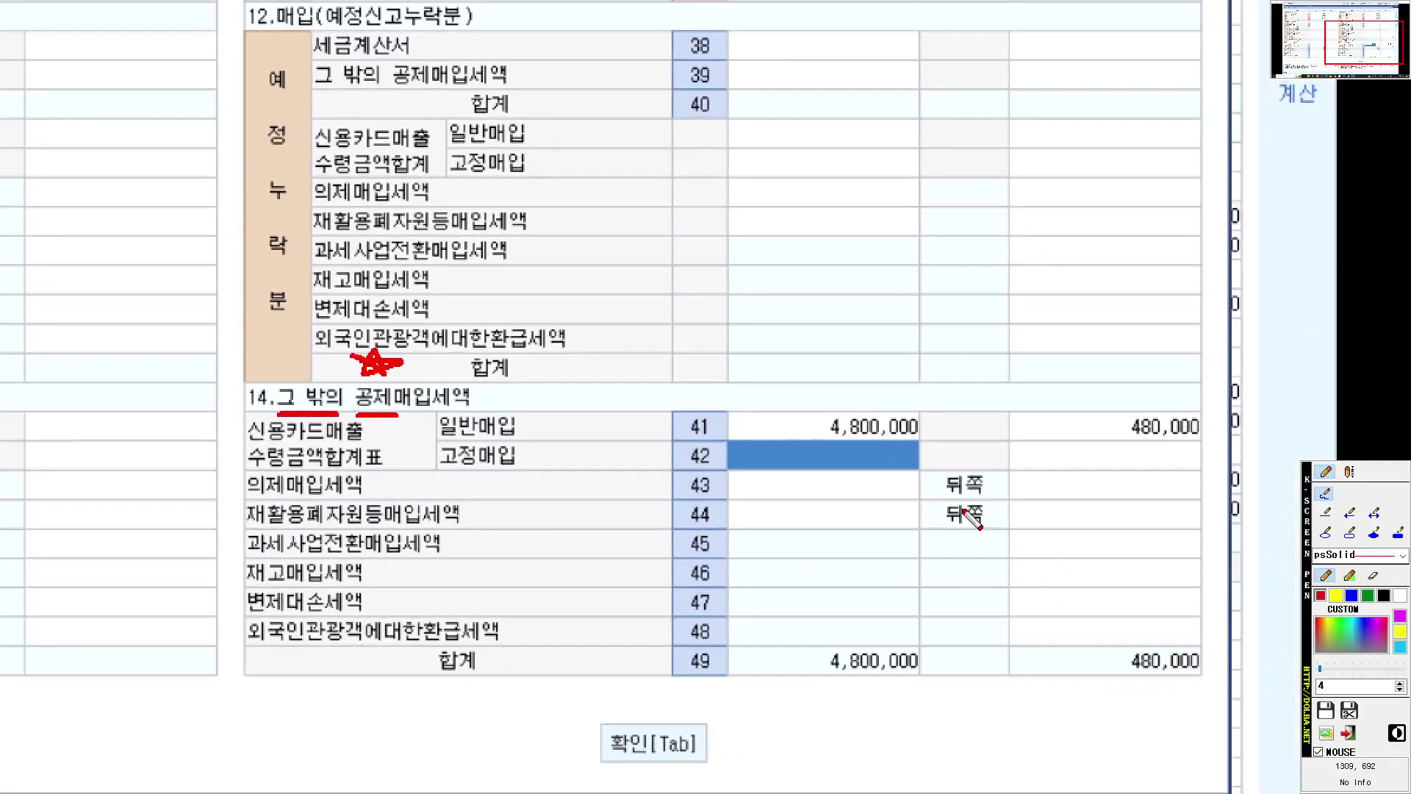
mouse_move(778, 768)
left_mouse_down()
mouse_move(595, 771)
mouse_move(768, 771)
left_mouse_up()
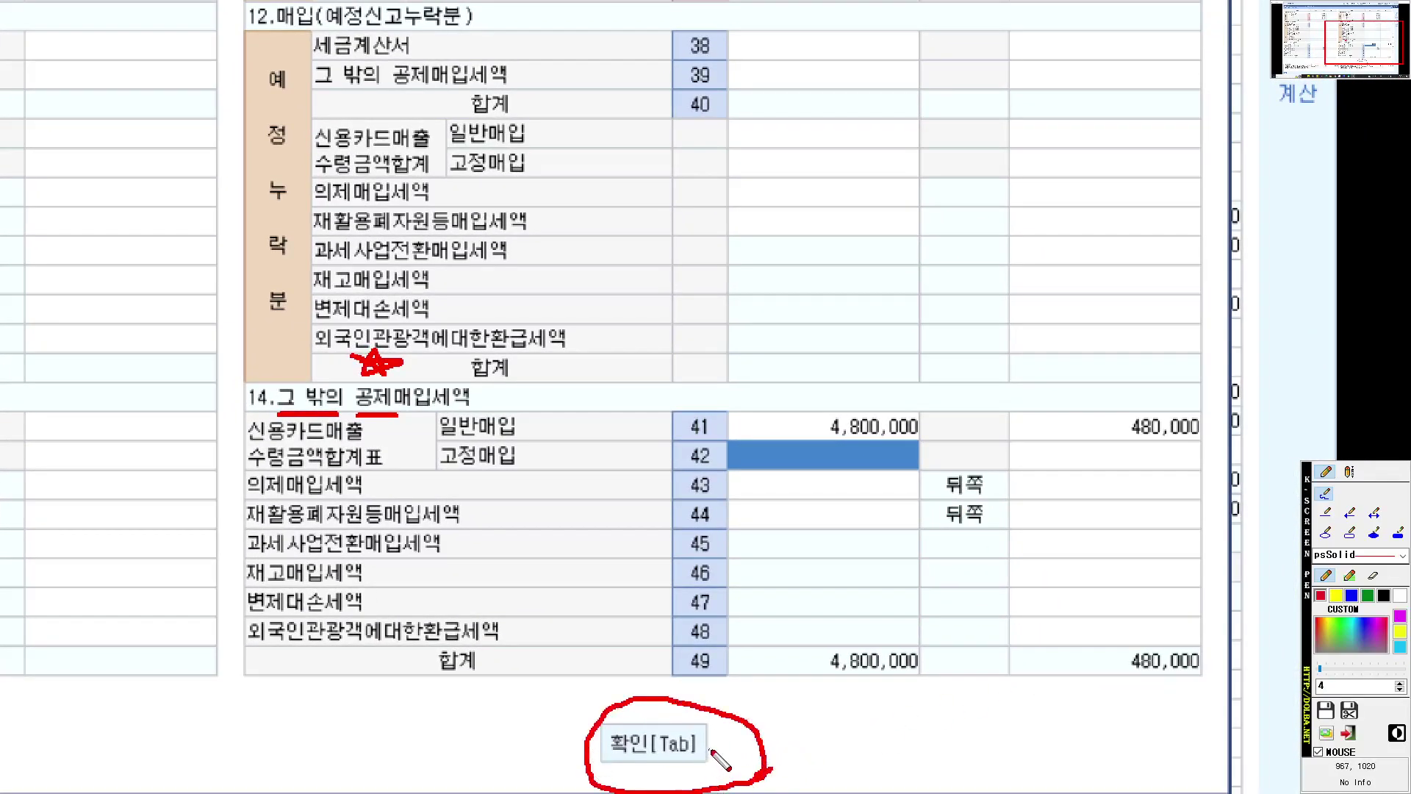
key("Escape")
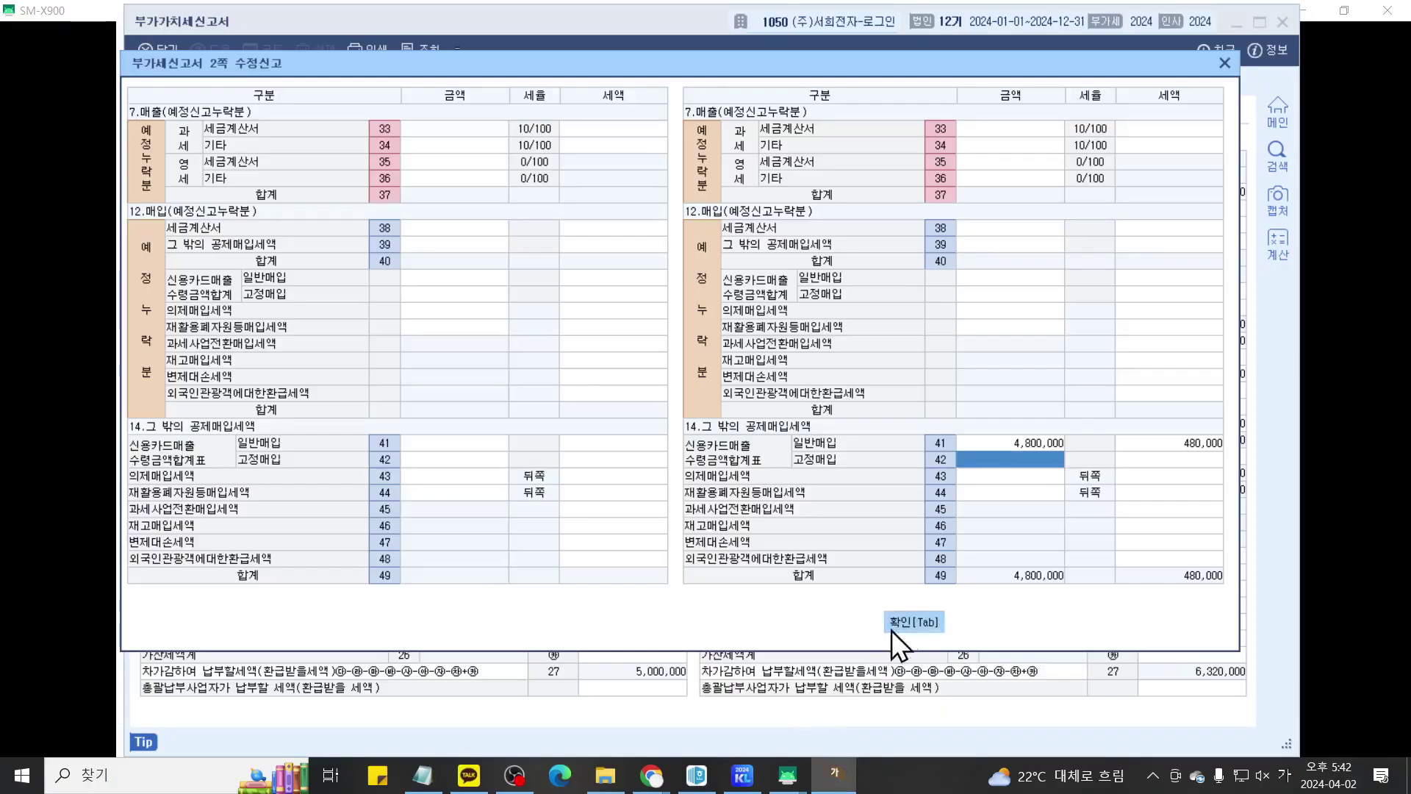
Step: Confirm the page-2 details to return to the main return and dismiss the 작성방법 guide
left_click(926, 617)
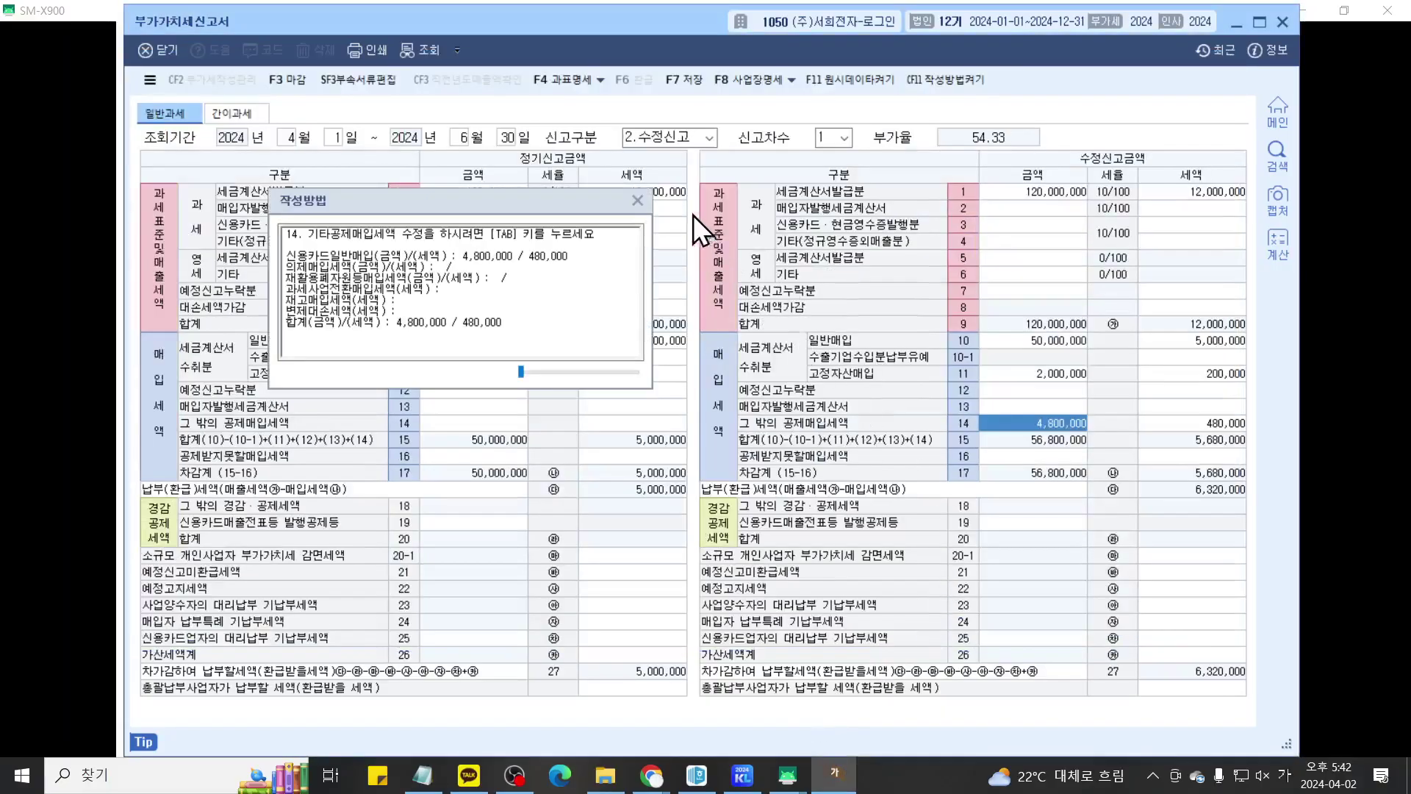
left_click(638, 199)
Step: Draw a red cross over the amended return's amount cells around row 16 공제받지못할매입세액
key("ctrl+2")
scroll(1086, 511, "up", 4)
left_click_drag(1087, 513, 866, 471)
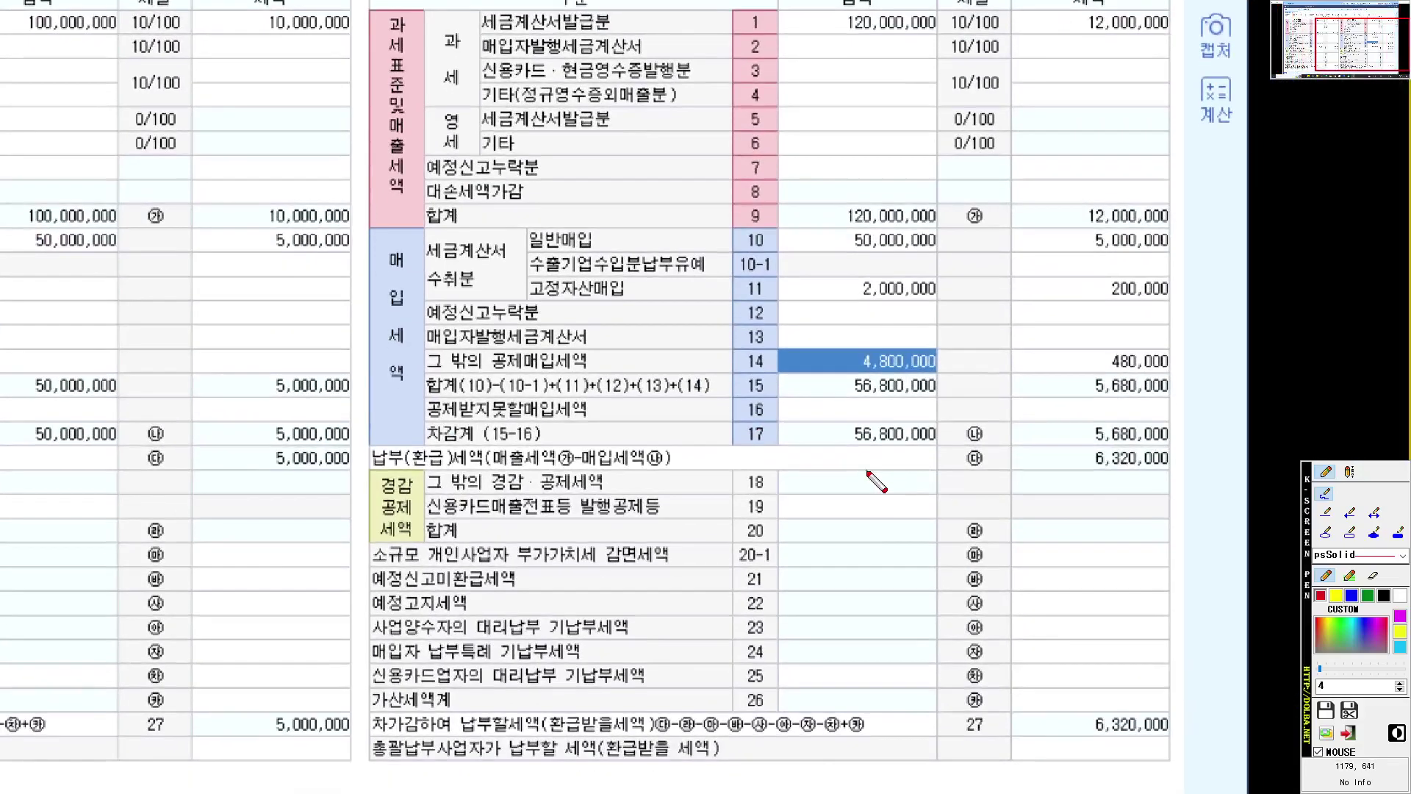
scroll(875, 481, "up", 2)
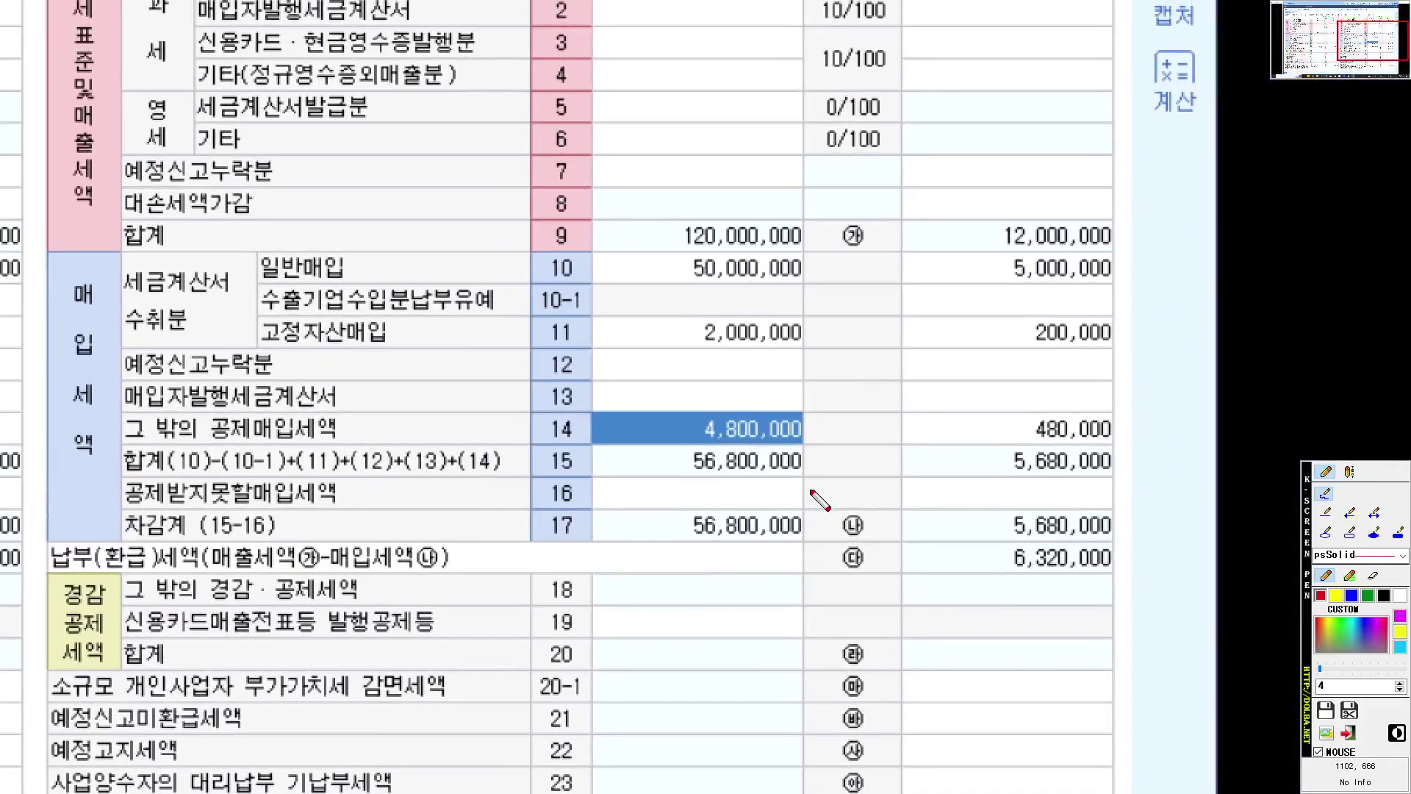
left_click_drag(803, 460, 696, 514)
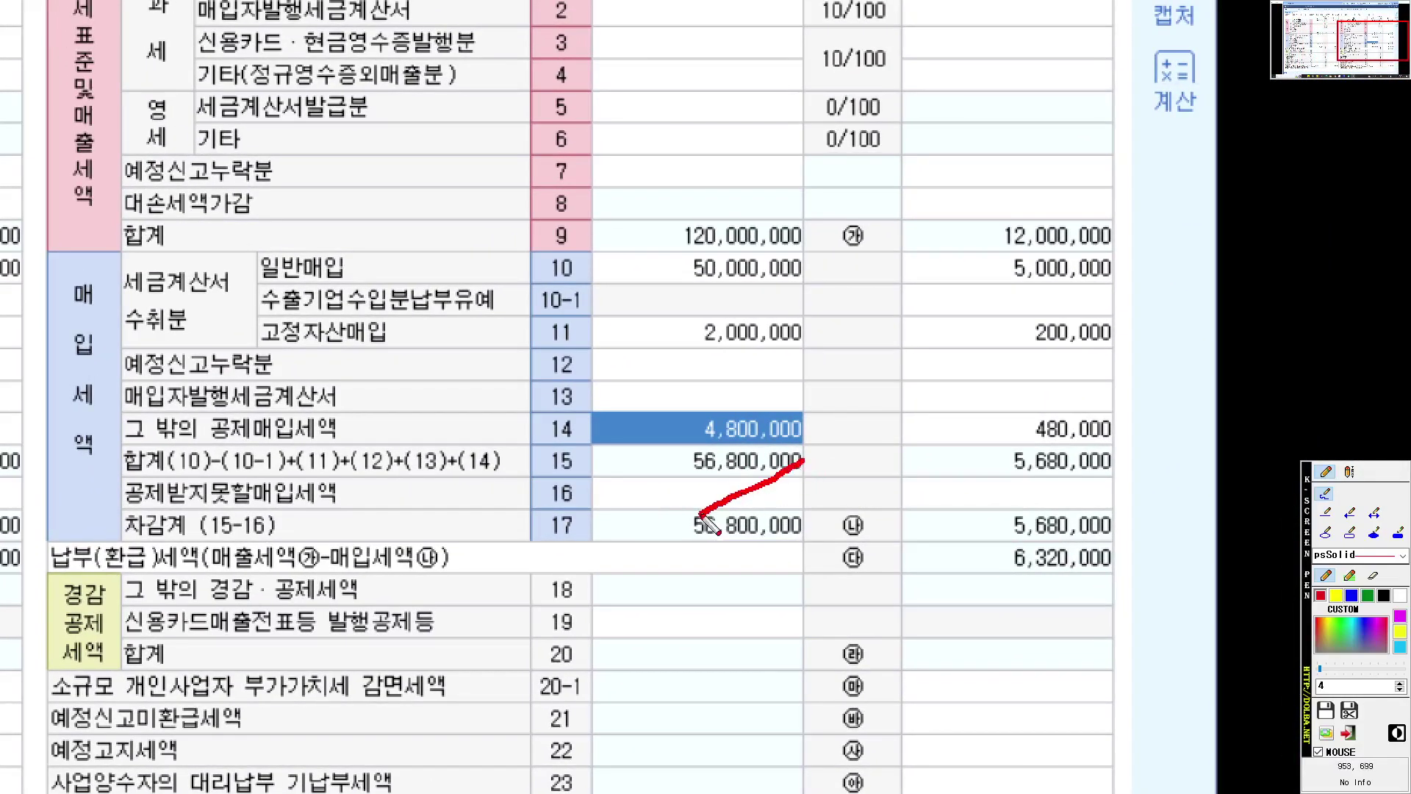
left_click_drag(693, 433, 805, 569)
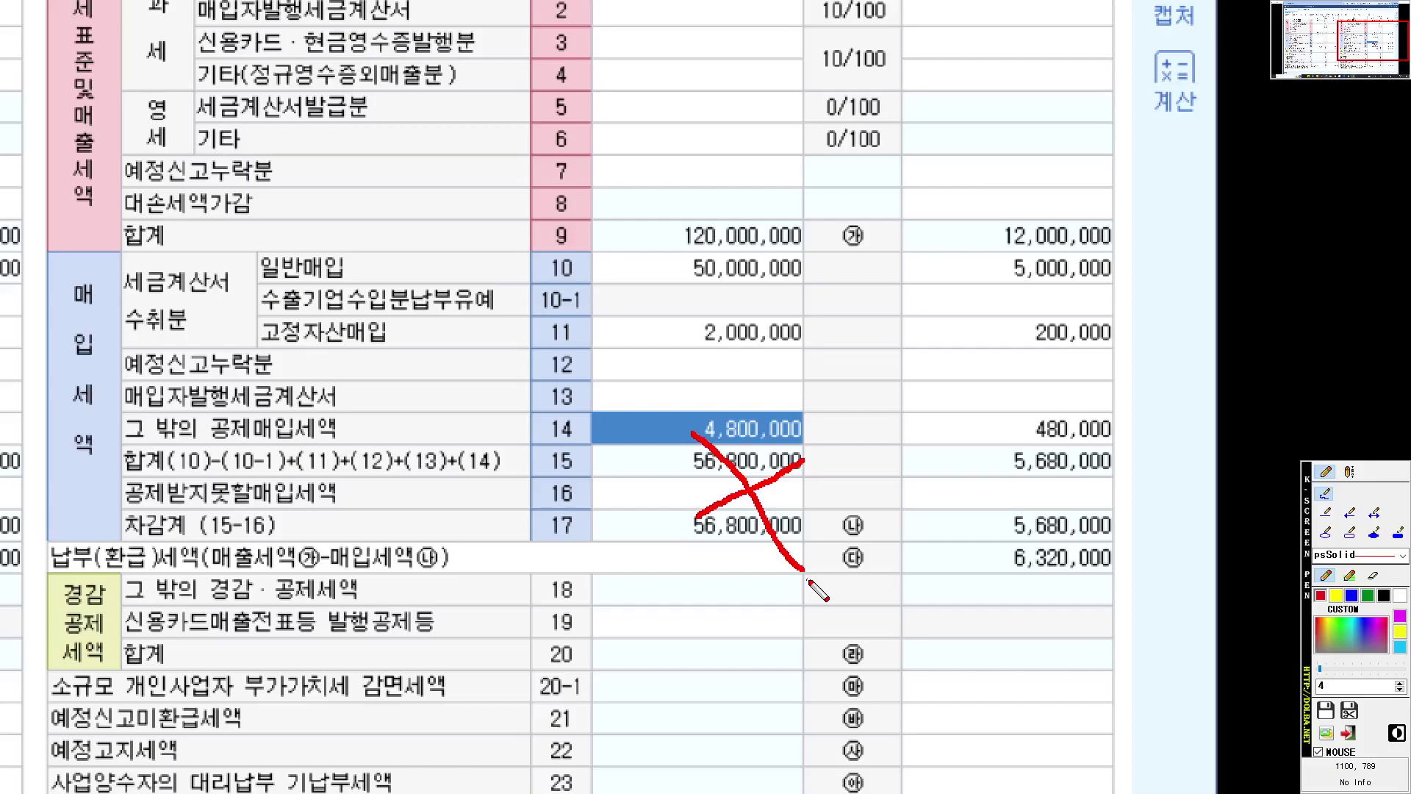
Step: Handwrite 500 and 50 beside row 10, and 20 and 2 beside row 16 of the amended return, then clear the annotations
mouse_move(641, 227)
left_mouse_down()
mouse_move(602, 290)
mouse_move(631, 269)
mouse_move(760, 283)
left_mouse_up()
left_click_drag(1020, 247, 976, 287)
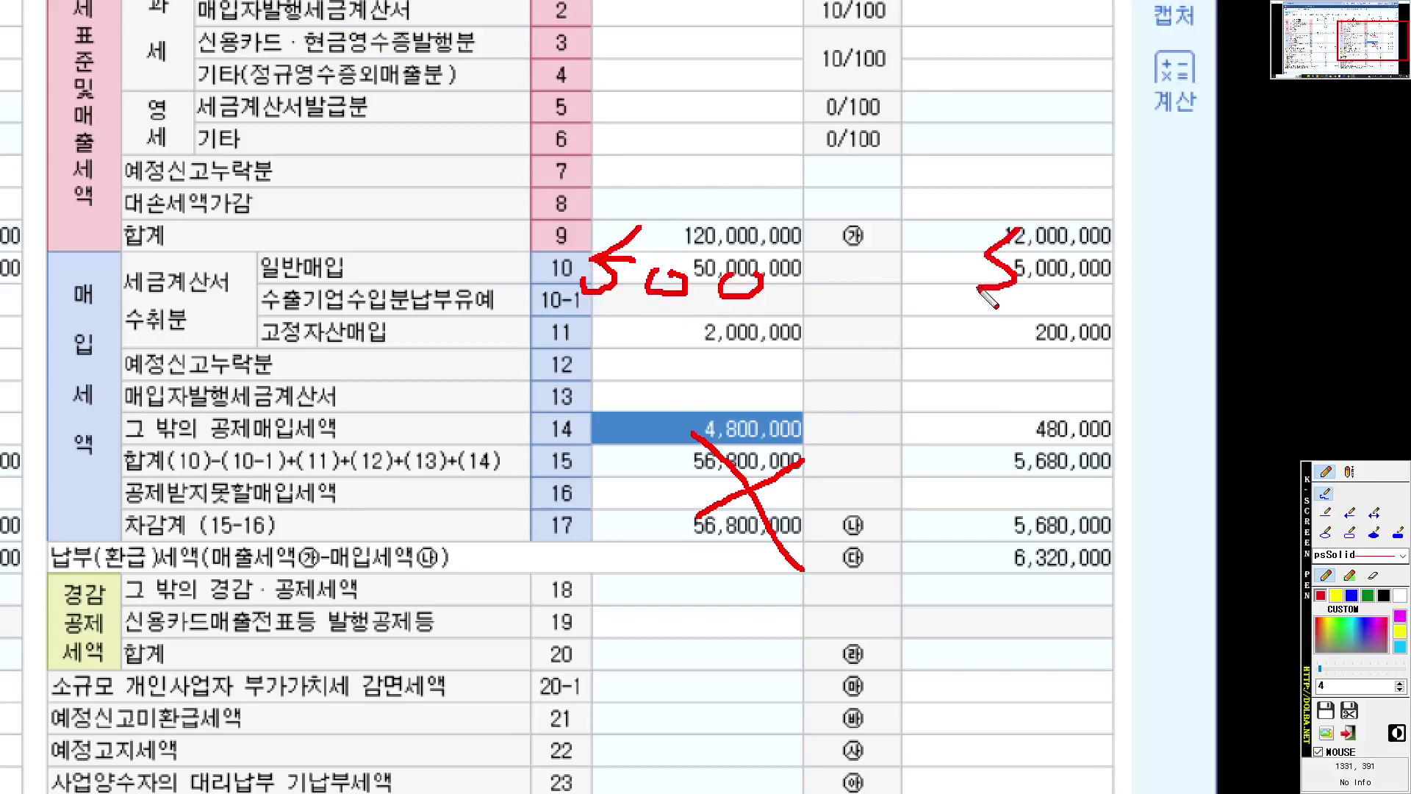
mouse_move(1069, 254)
left_mouse_down()
mouse_move(1064, 276)
mouse_move(1021, 265)
left_mouse_up()
mouse_move(617, 486)
left_mouse_down()
mouse_move(621, 500)
mouse_move(676, 500)
left_mouse_up()
mouse_move(717, 481)
left_mouse_down()
mouse_move(695, 506)
mouse_move(720, 479)
left_mouse_up()
mouse_move(1036, 483)
left_mouse_down()
mouse_move(1007, 506)
mouse_move(1201, 500)
left_mouse_up()
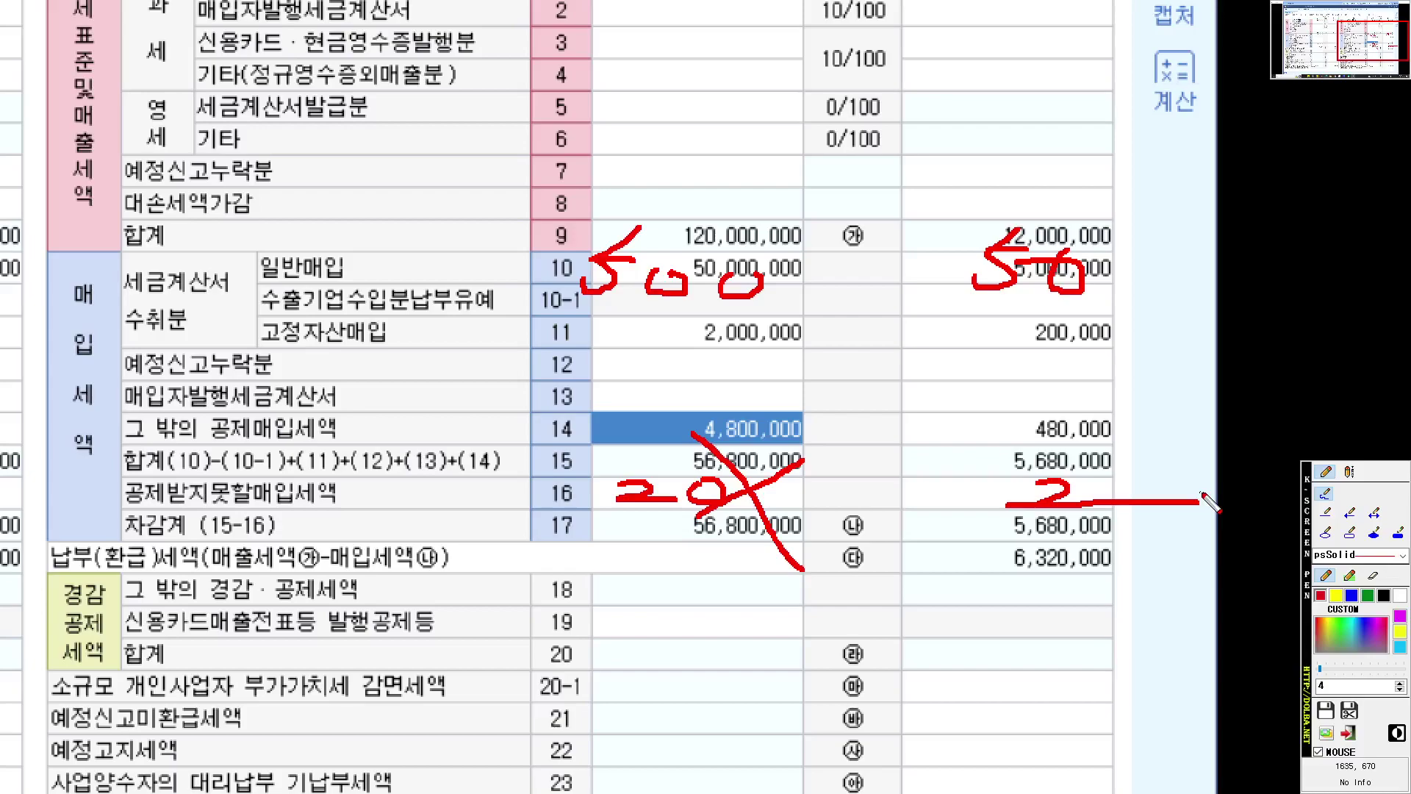
key("Escape")
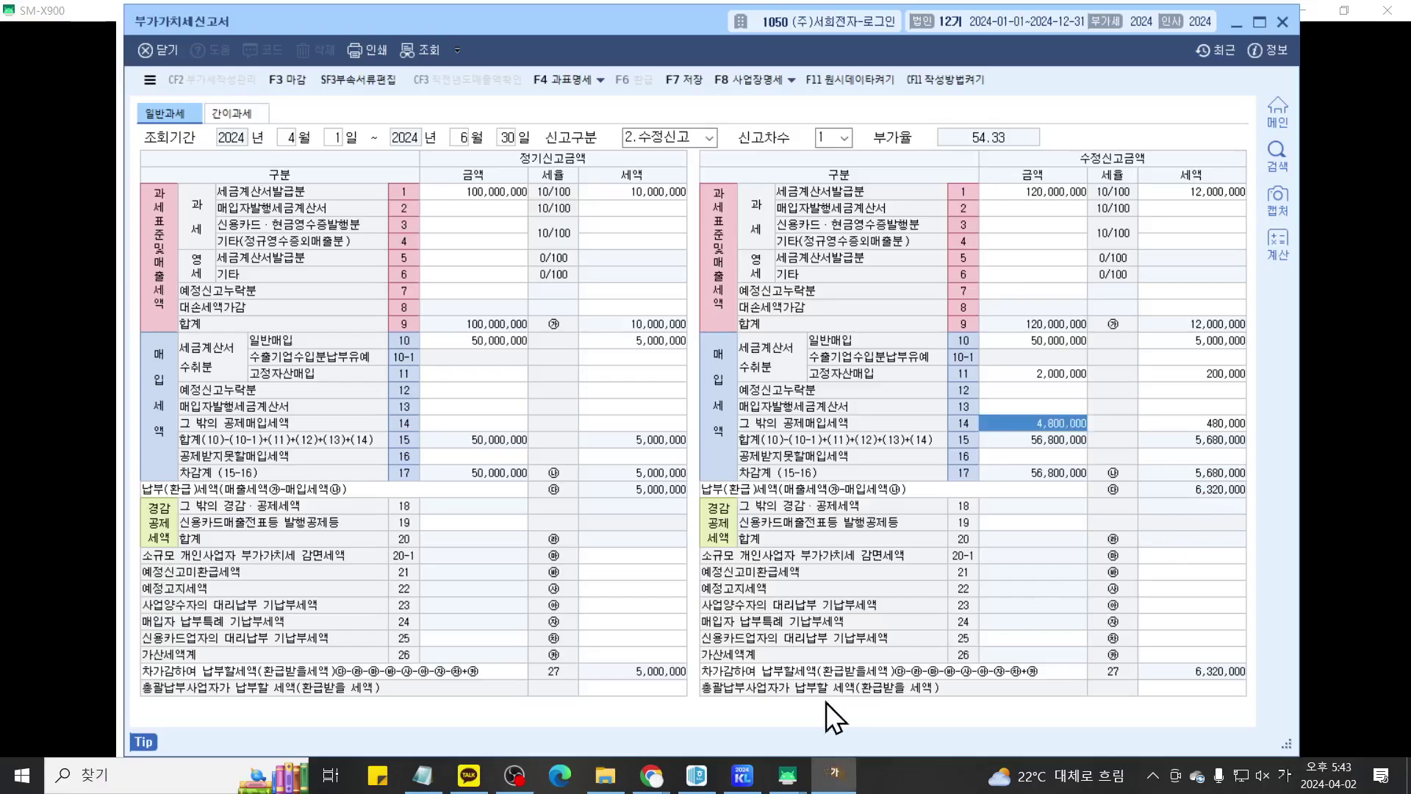
Step: Switch to the SM-X900 tablet view to review the exam question's data on the omitted sales and purchases
left_click(788, 776)
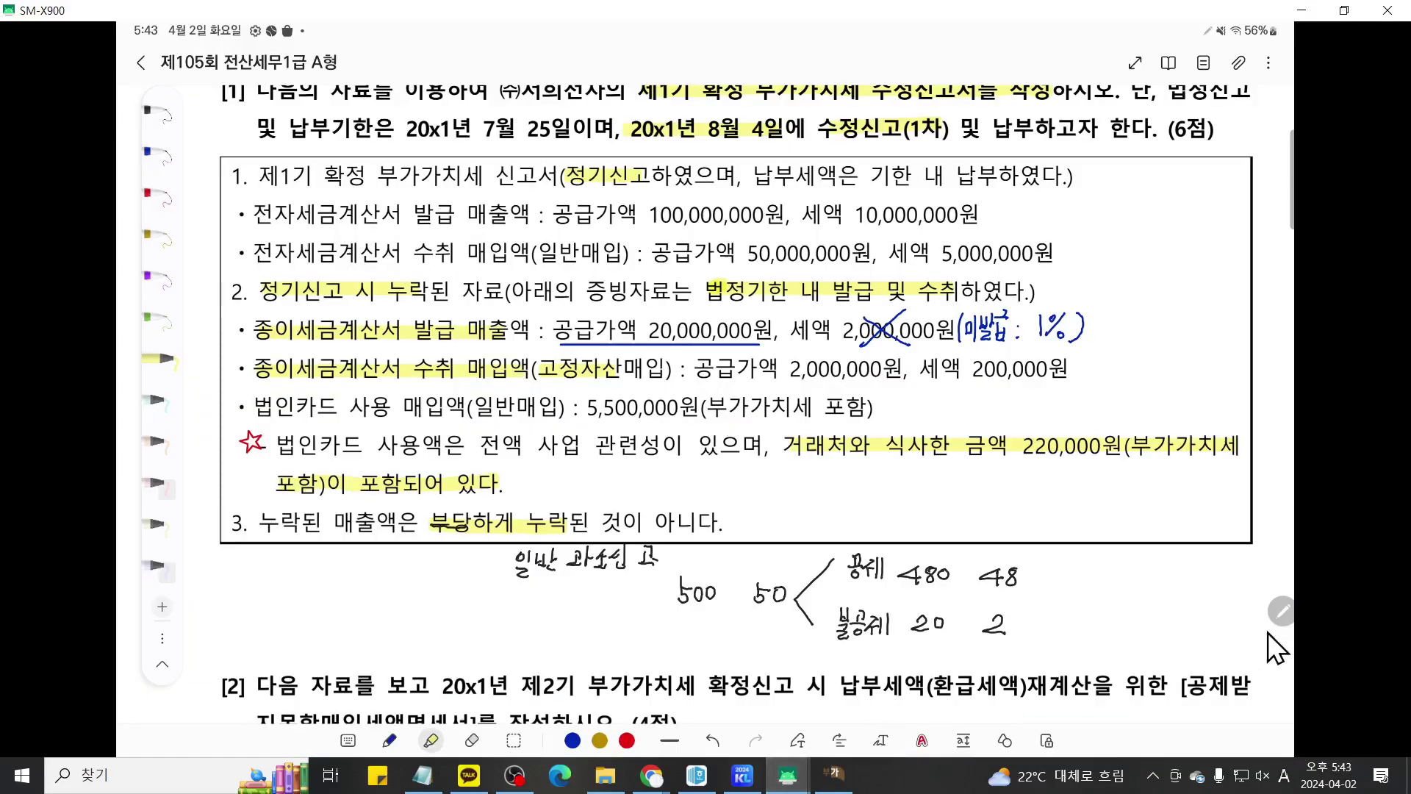
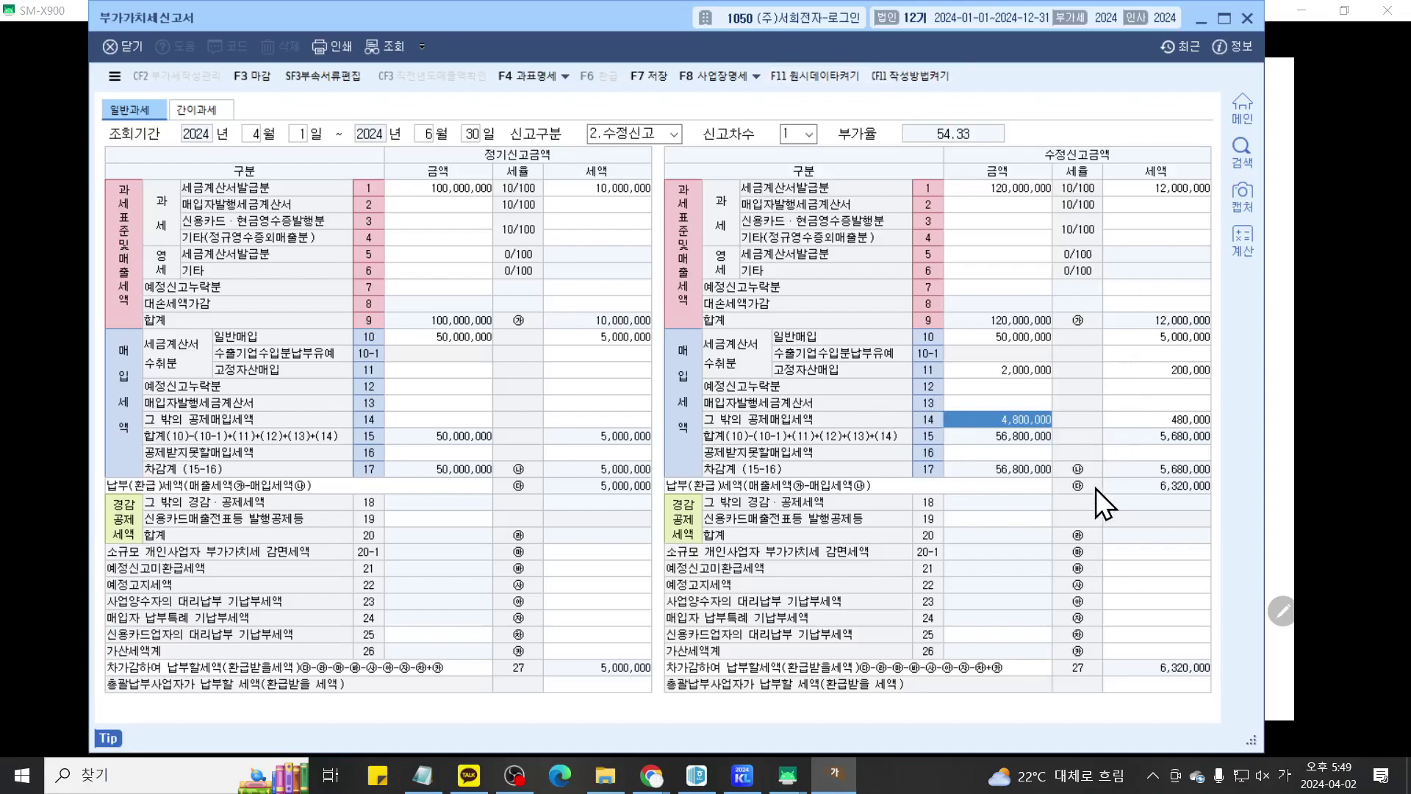
Step: Underline the regular return's row 27 tax in red, and underline and circle the amended return's row 27 tax in blue
key("ctrl+1")
scroll(1045, 582, "up", 3)
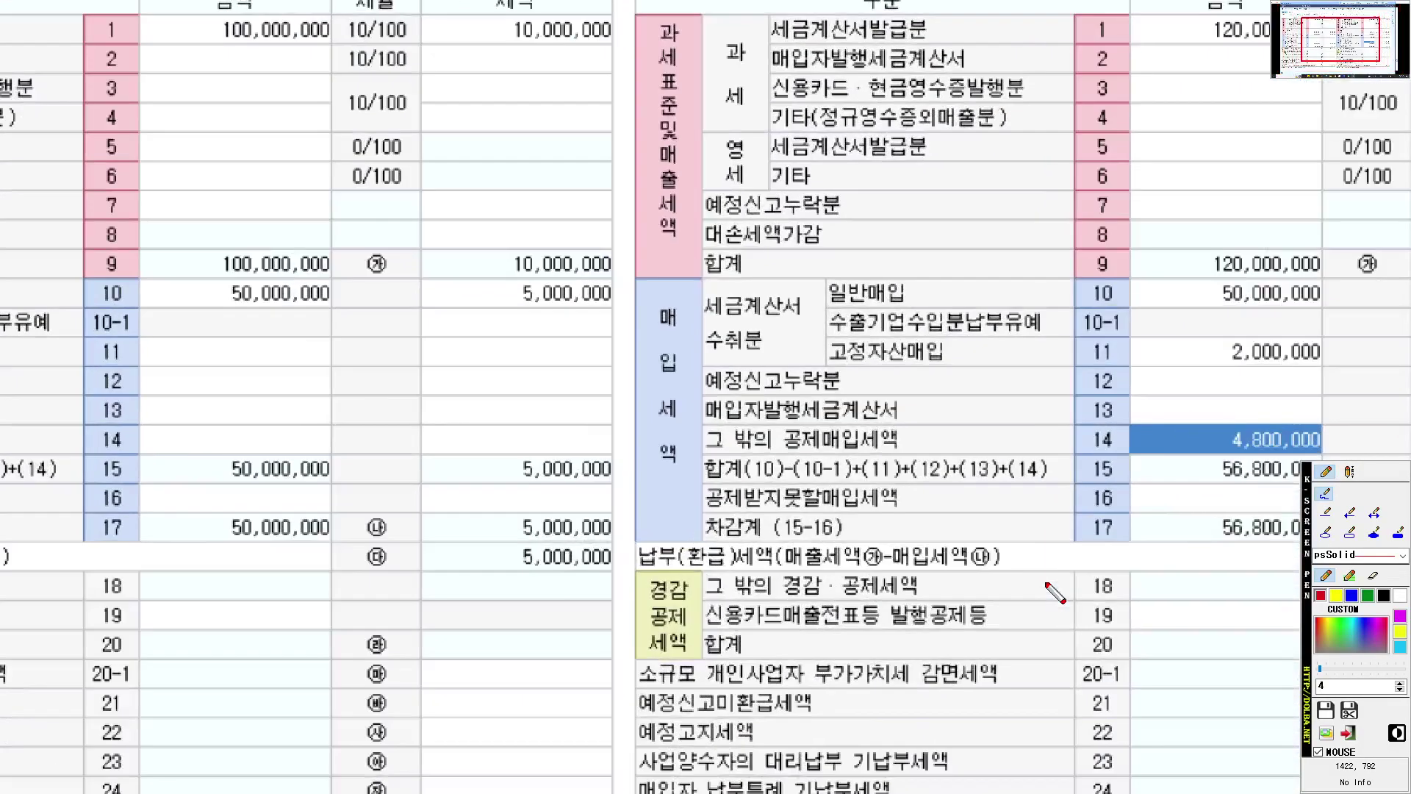
scroll(981, 406, "down", 3)
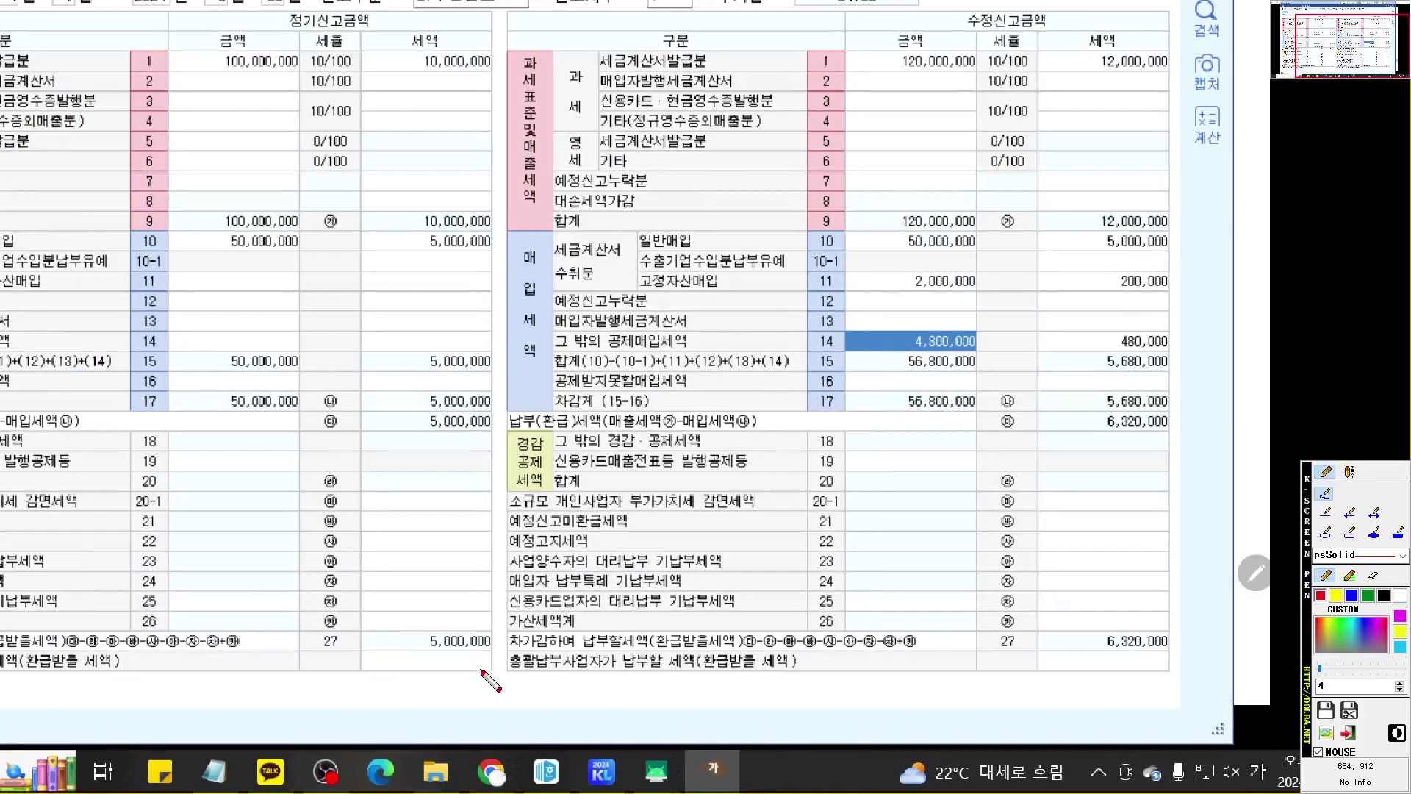
scroll(434, 587, "up", 3)
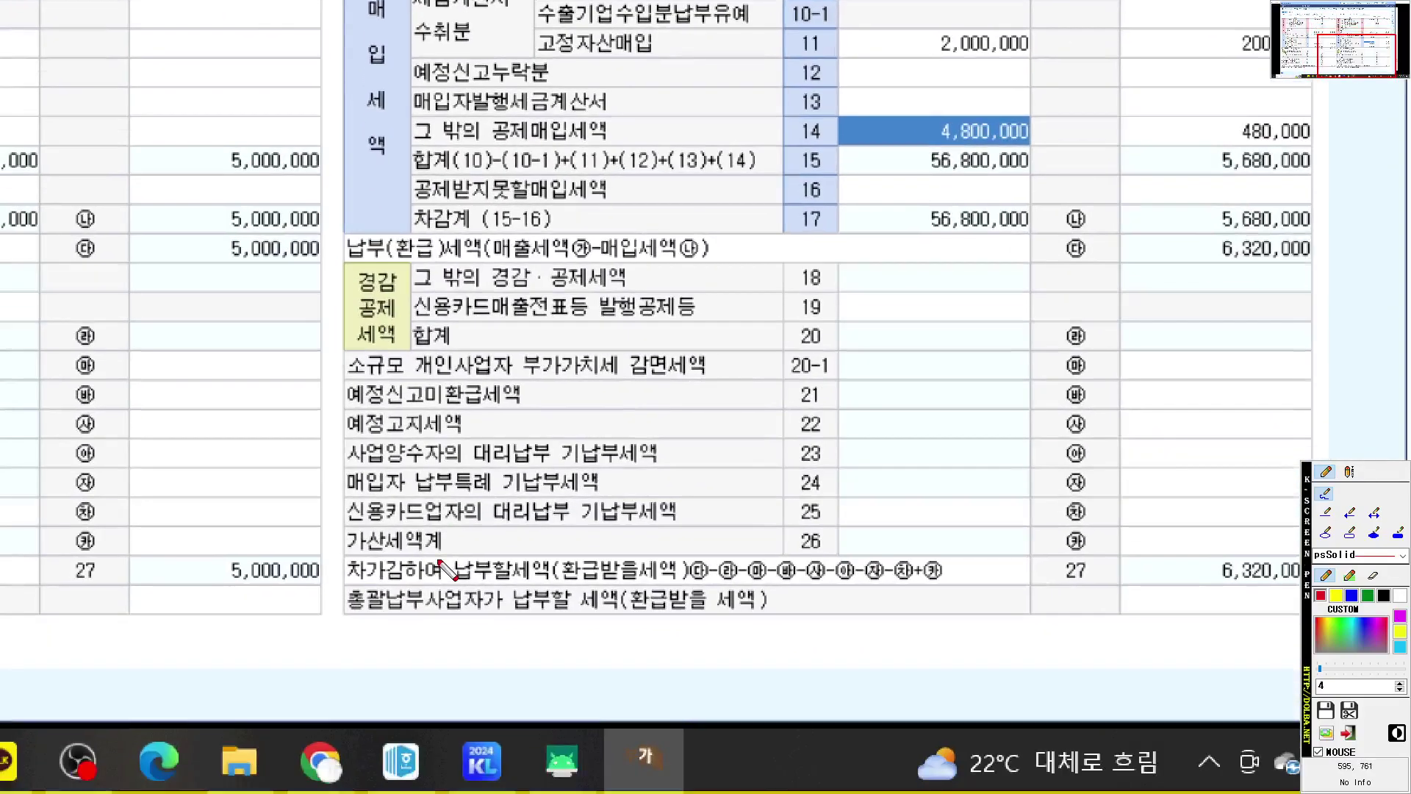
left_click_drag(167, 586, 357, 586)
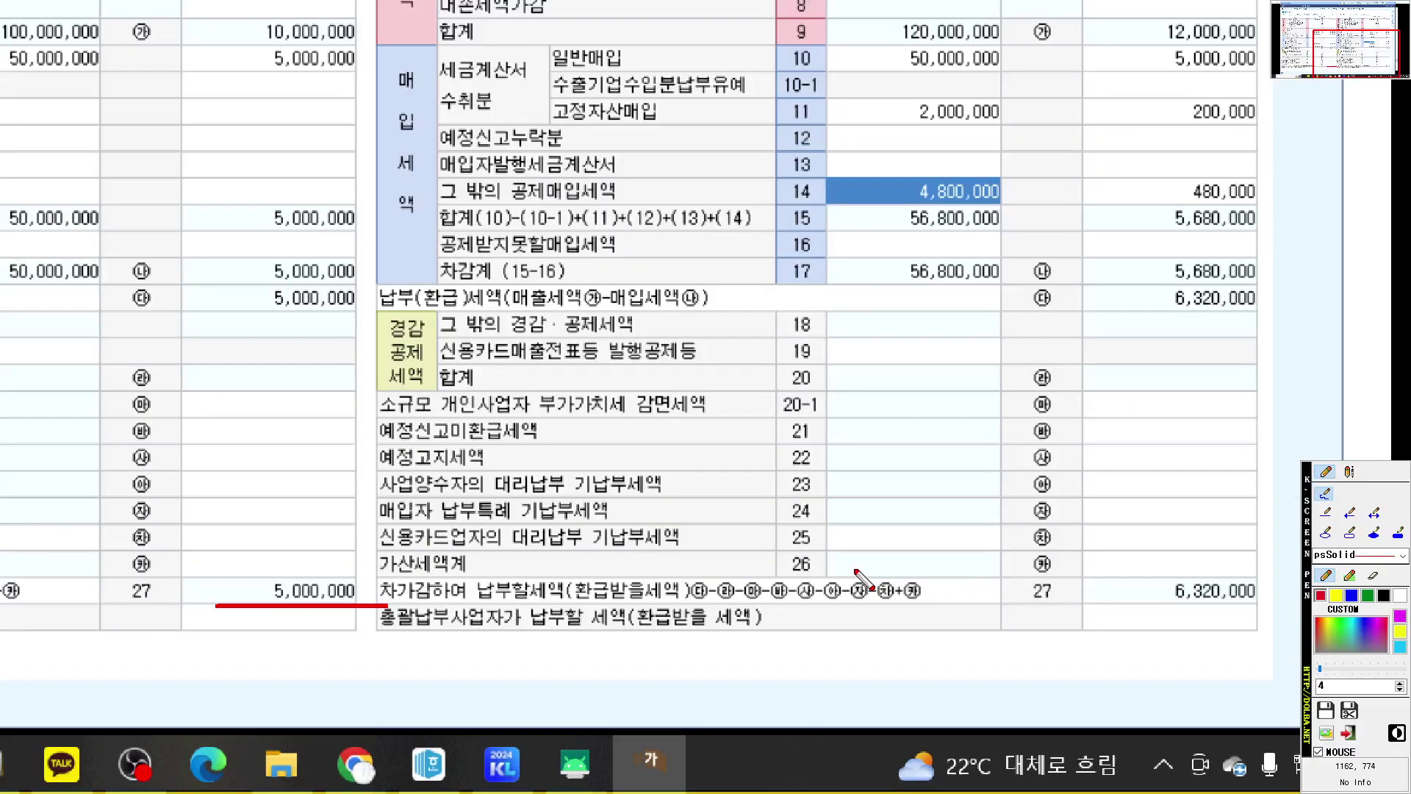
left_click(1349, 596)
left_click_drag(1115, 602, 1261, 601)
mouse_move(1263, 652)
left_mouse_down()
mouse_move(1074, 611)
mouse_move(1297, 547)
mouse_move(1237, 658)
left_mouse_up()
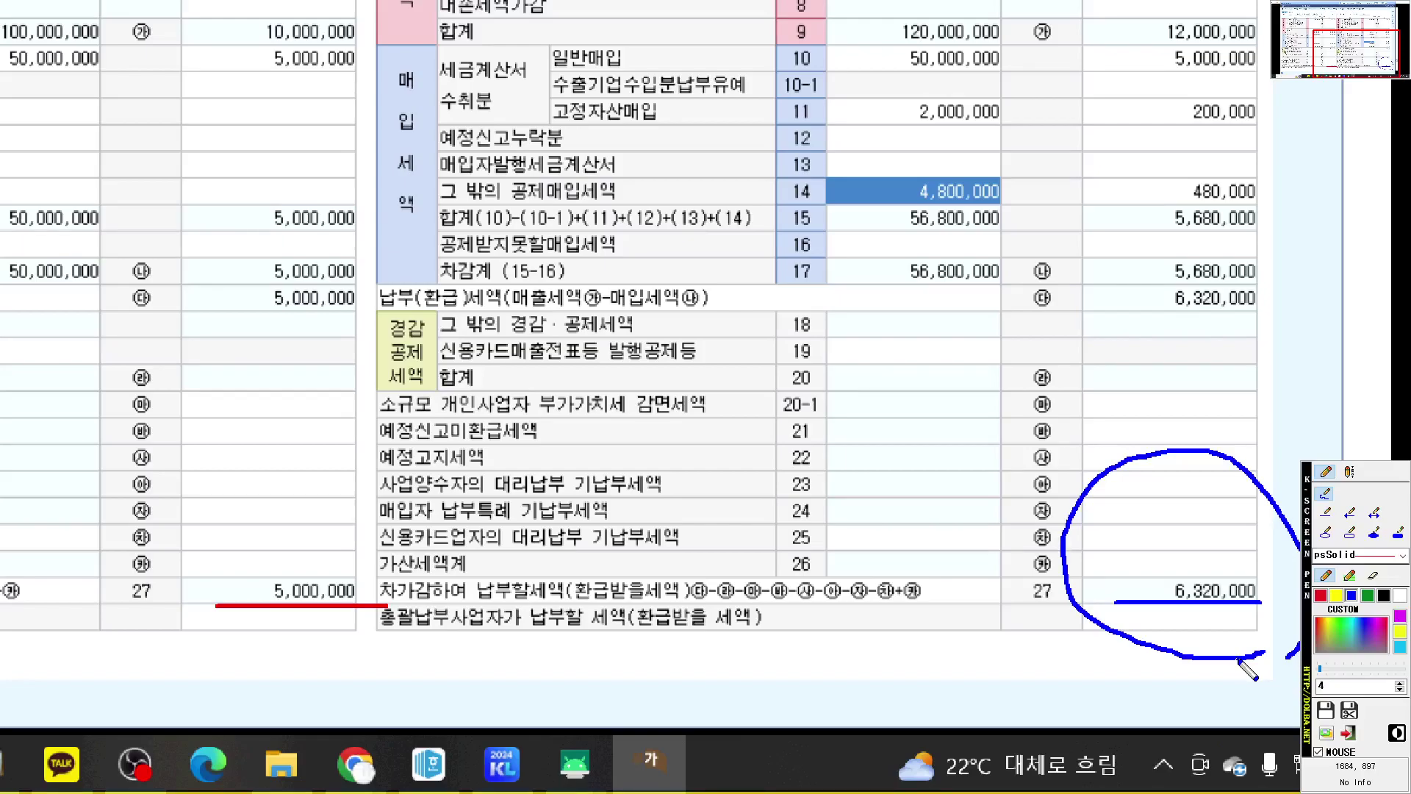
Step: Cross out the regular return's row 27 tax in red, link it to the amended tax with an arc, and clear the annotations
left_click(1320, 595)
left_click_drag(371, 504, 251, 652)
left_click_drag(254, 511, 351, 624)
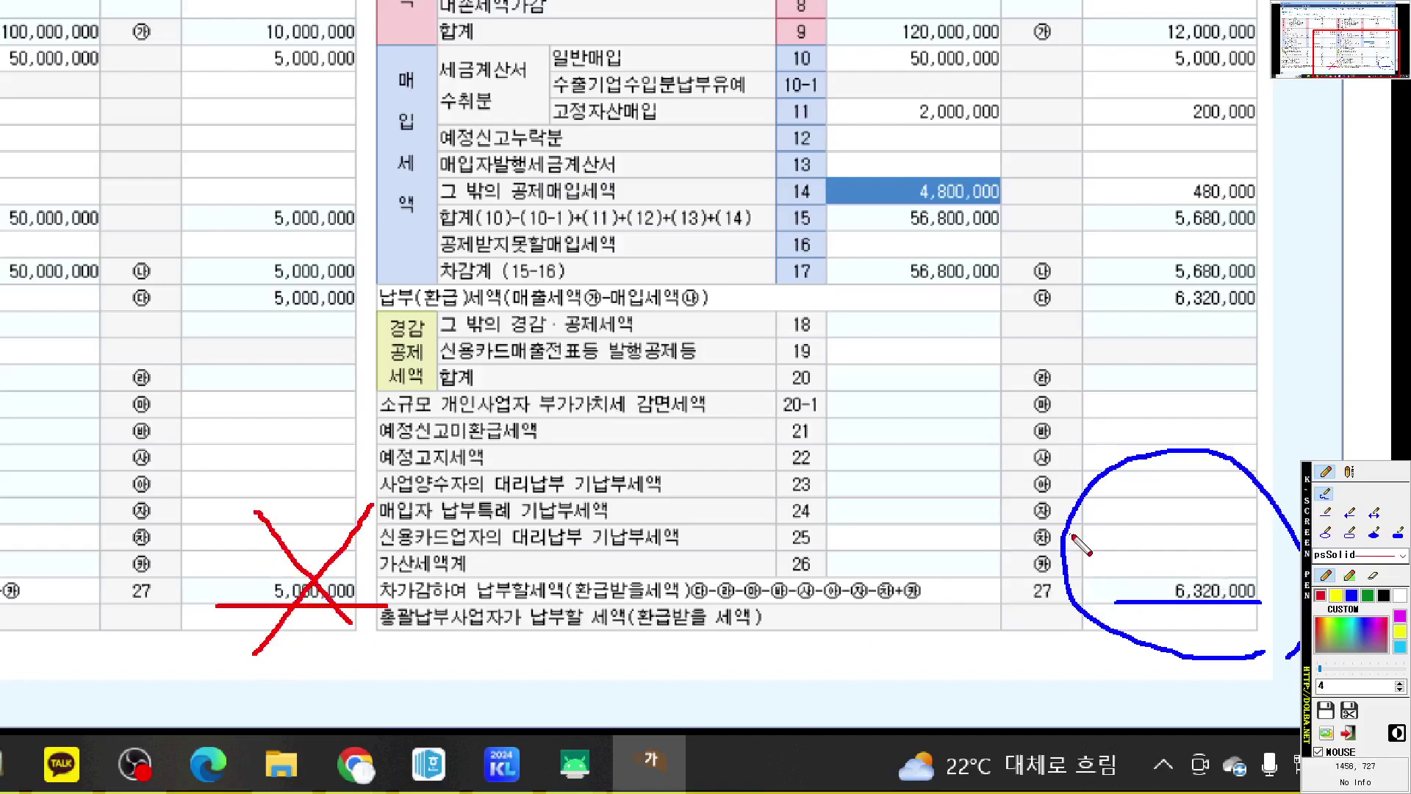
mouse_move(1066, 530)
left_mouse_down()
mouse_move(867, 461)
mouse_move(257, 515)
mouse_move(218, 582)
left_mouse_up()
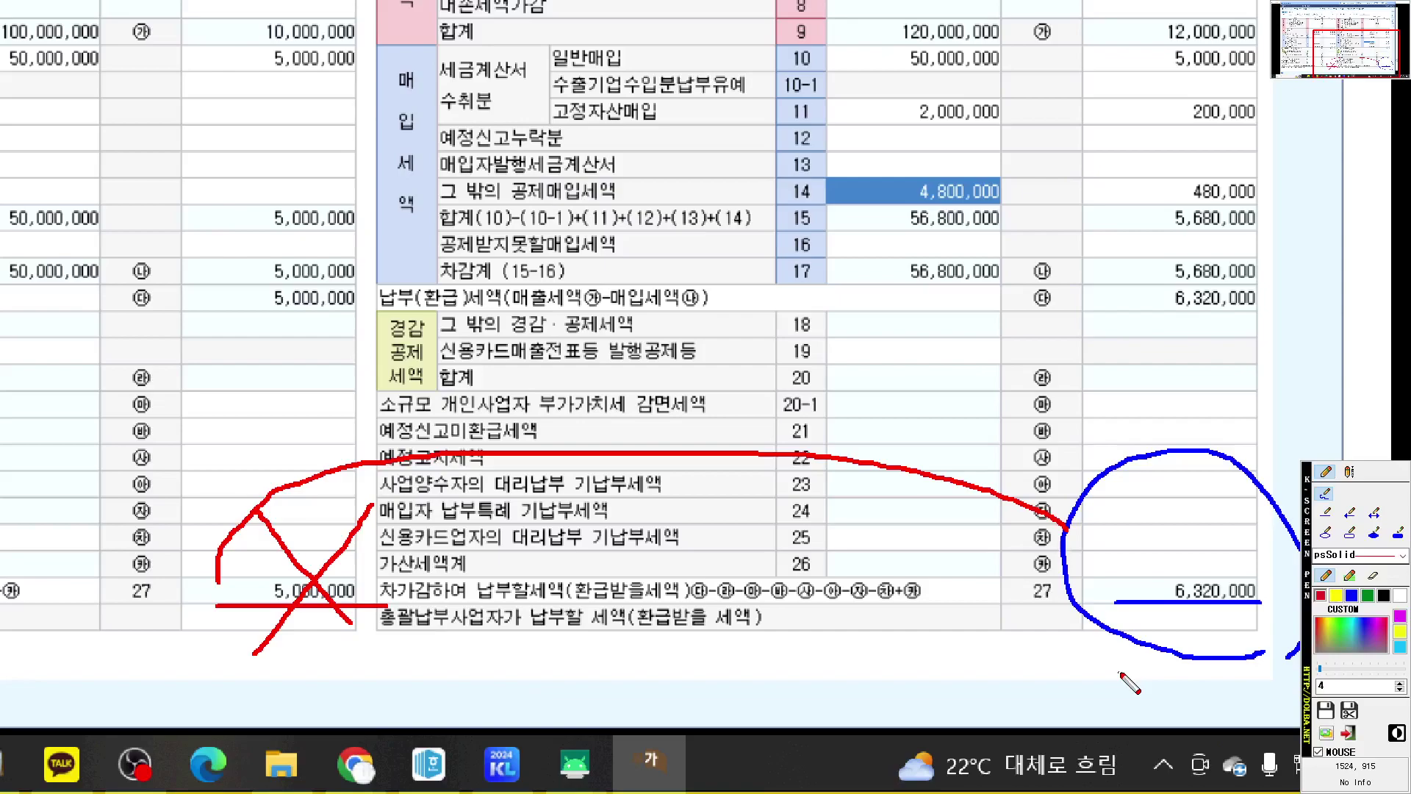
key("Escape")
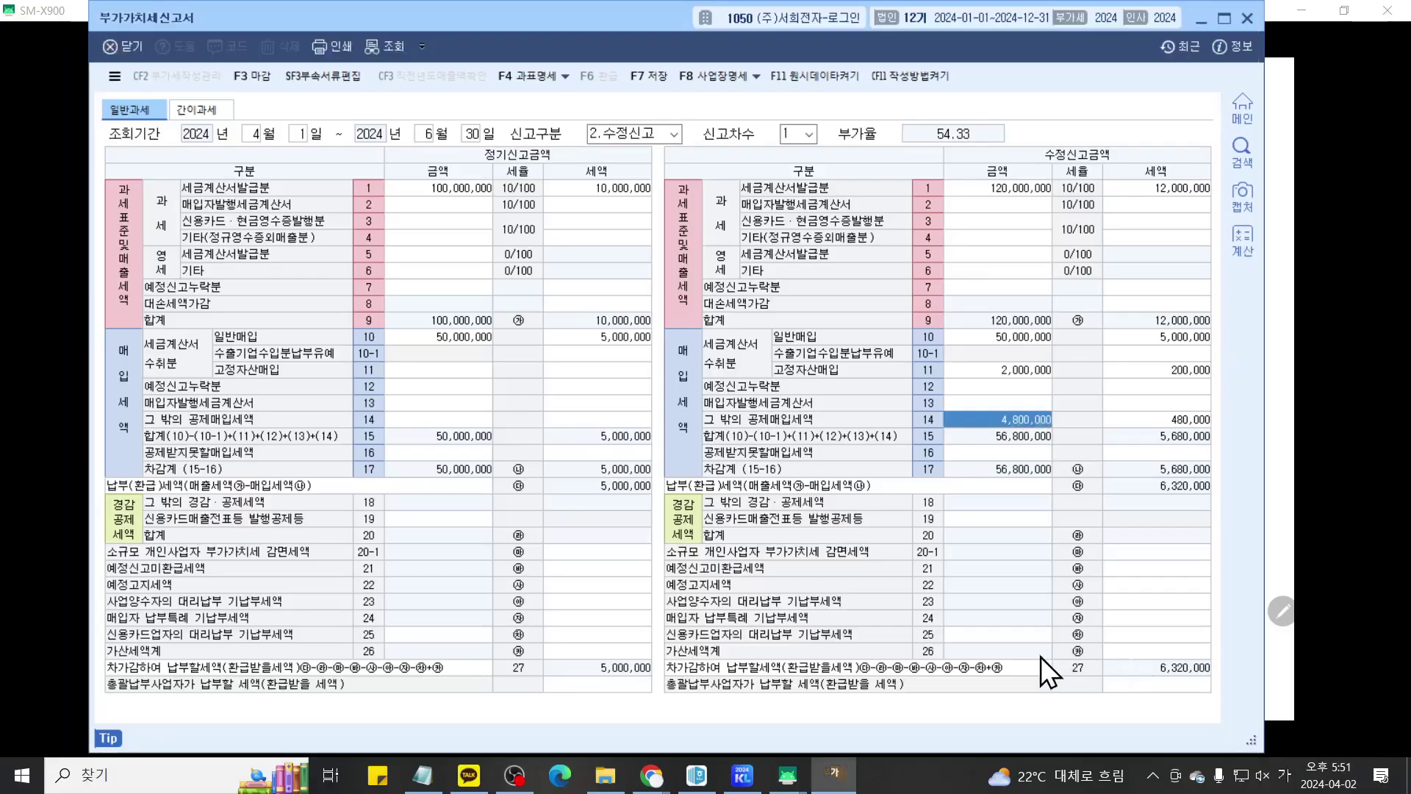
Step: Open the 가산세명세 details for row 26 of the amended return and select the 지연제출 amount in row 68
left_click(1123, 645)
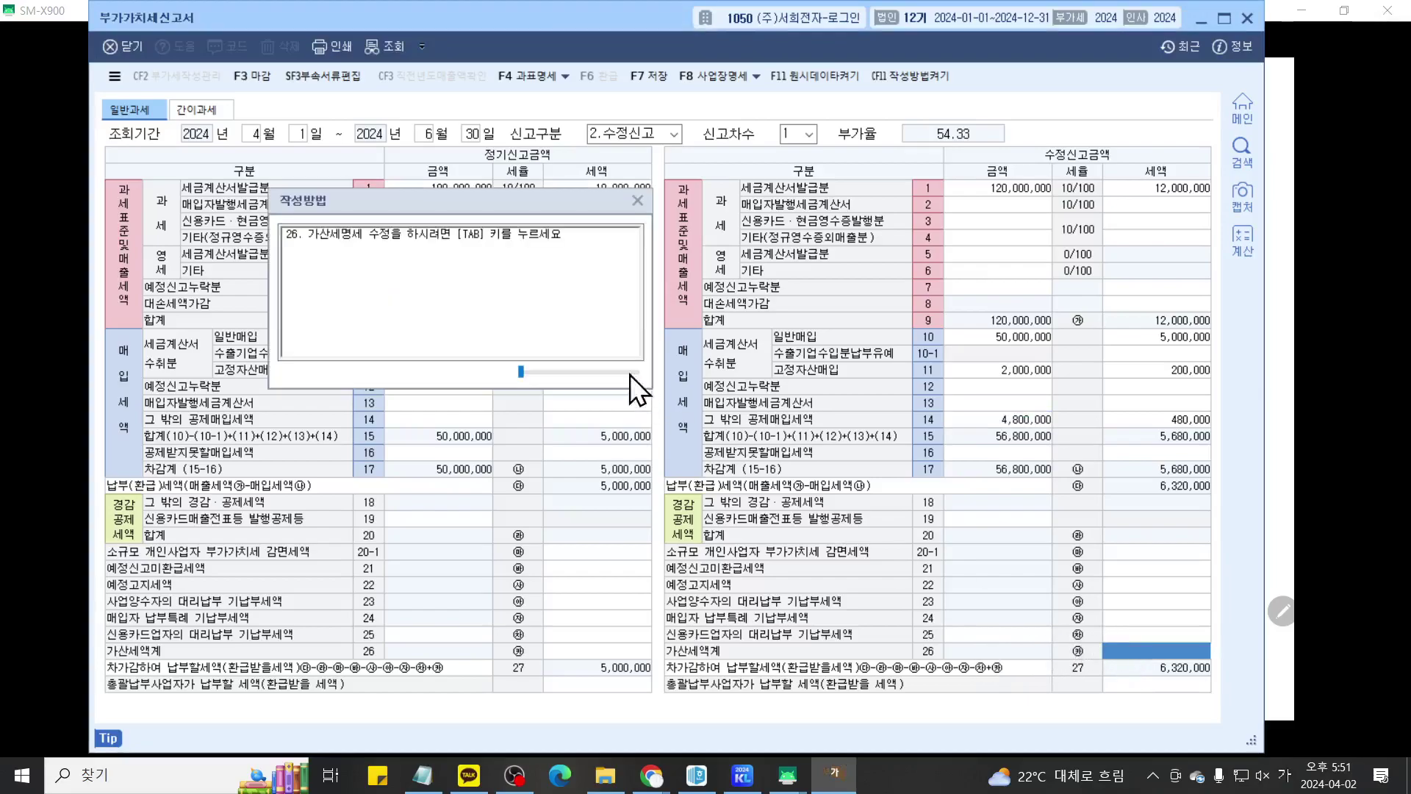
left_click(637, 206)
left_click(985, 373)
left_click(973, 323)
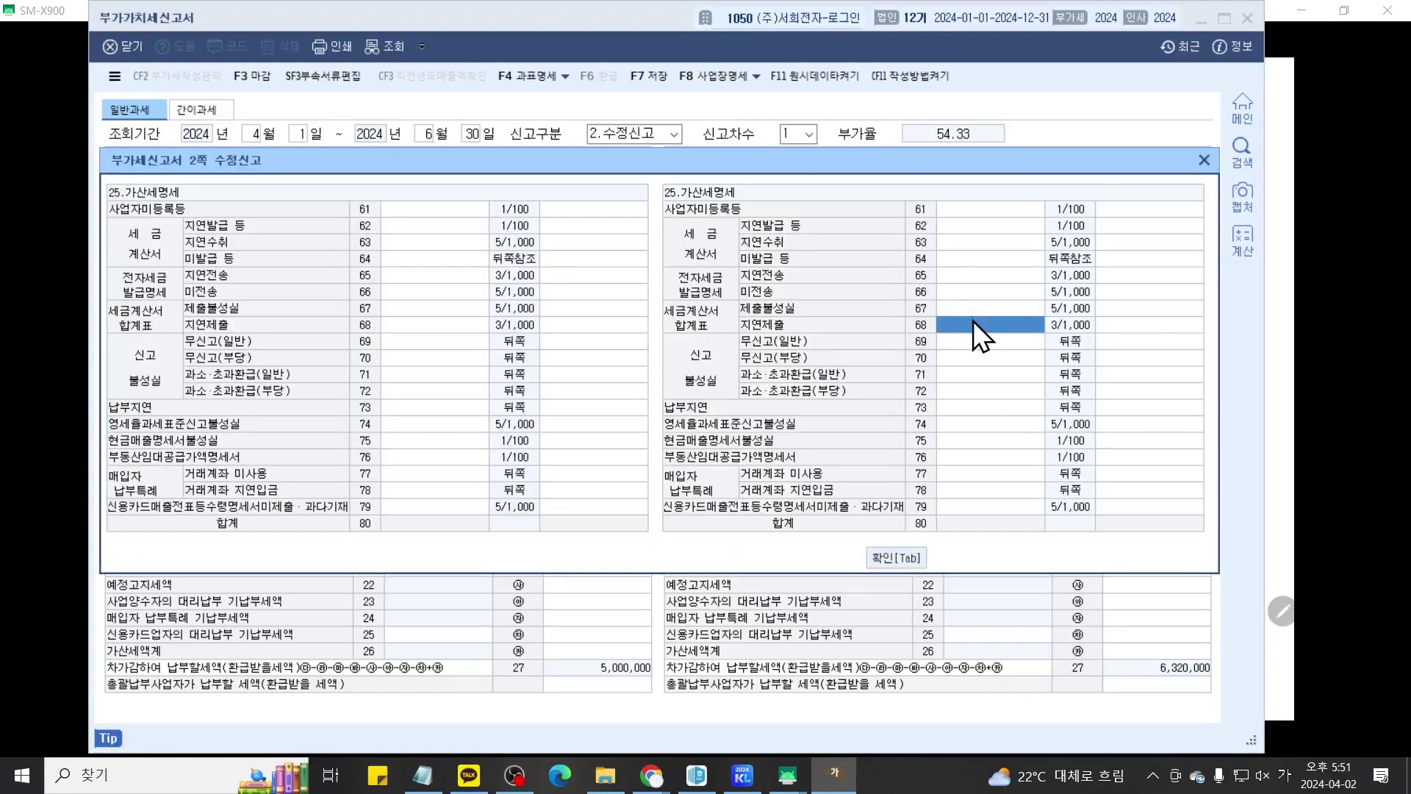
Step: Try 30,000,000 as the amended return's 지연발급 등 amount in row 62 and underline the row 27 tax in red
left_click(981, 224)
type("30000000")
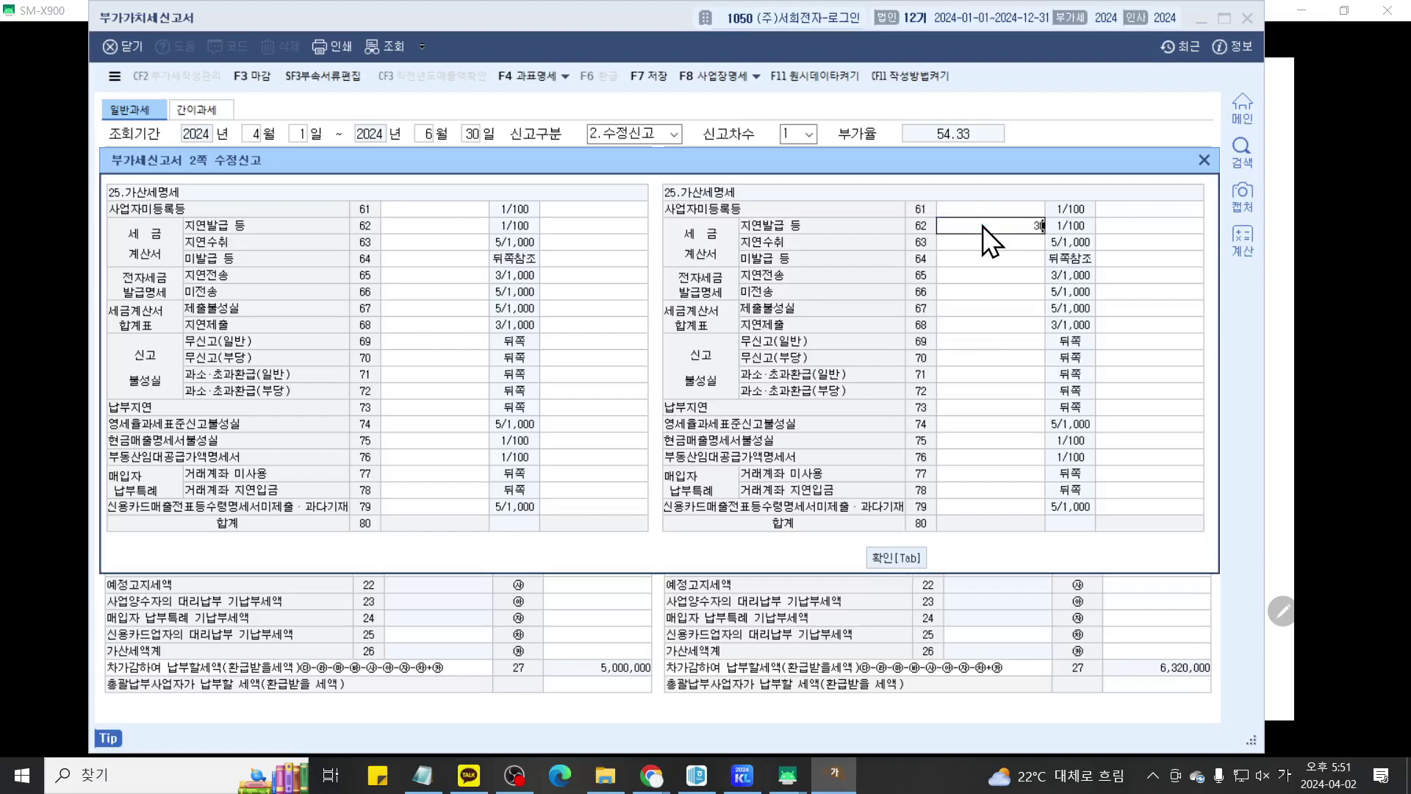
key("Return")
left_click(1204, 159)
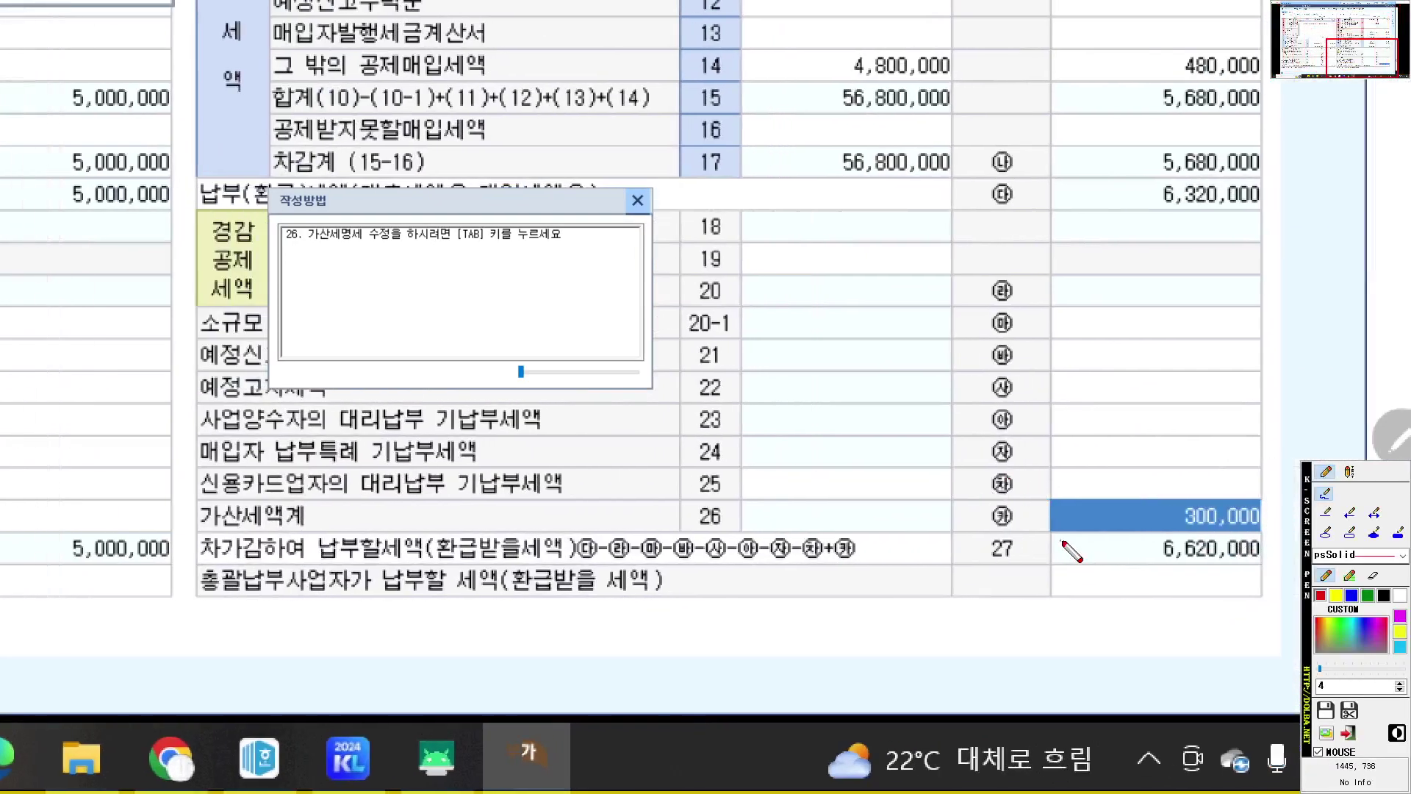
left_click_drag(1111, 673, 1212, 673)
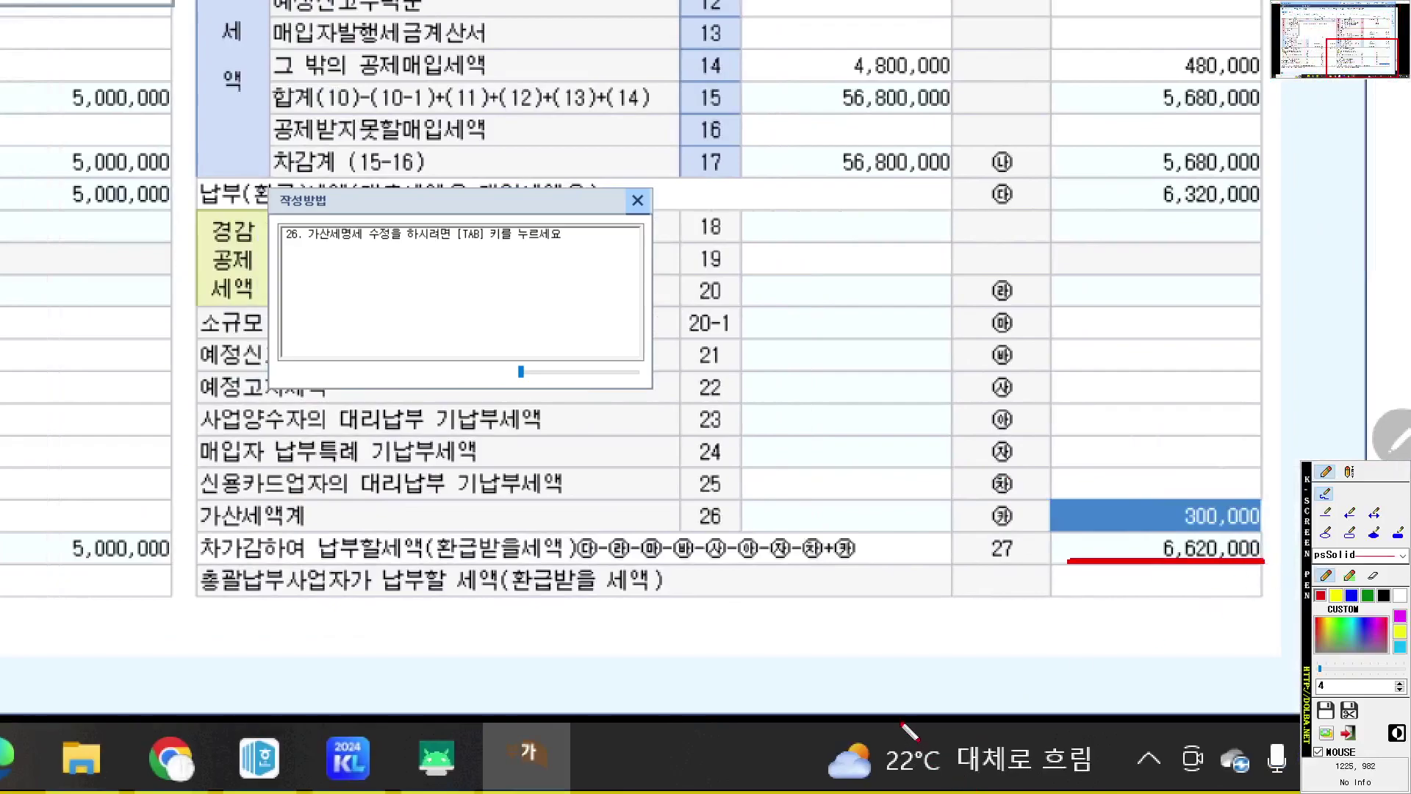
key("Escape")
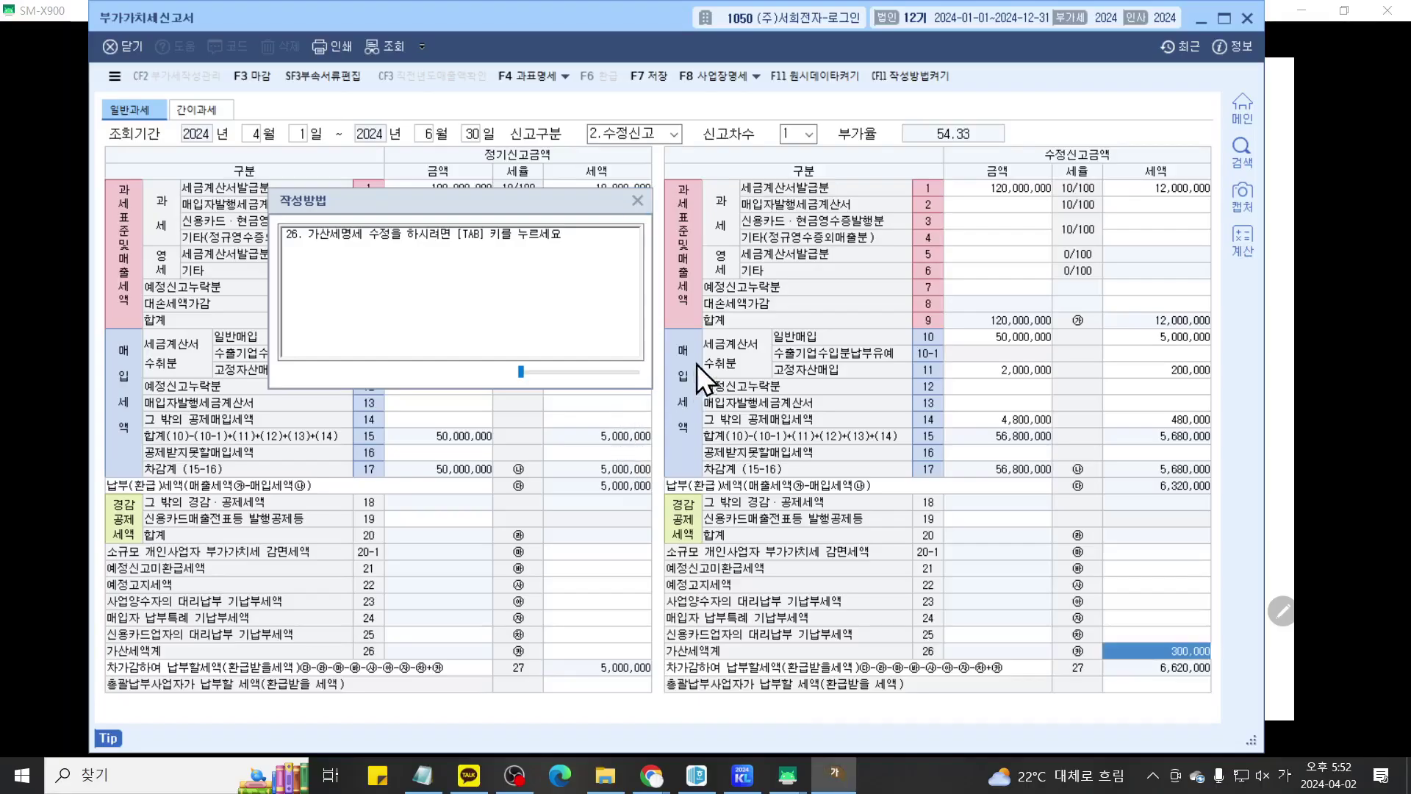
Step: Reopen the 가산세명세 details and clear the amended return's 지연발급 등 amount in row 62
left_click(637, 201)
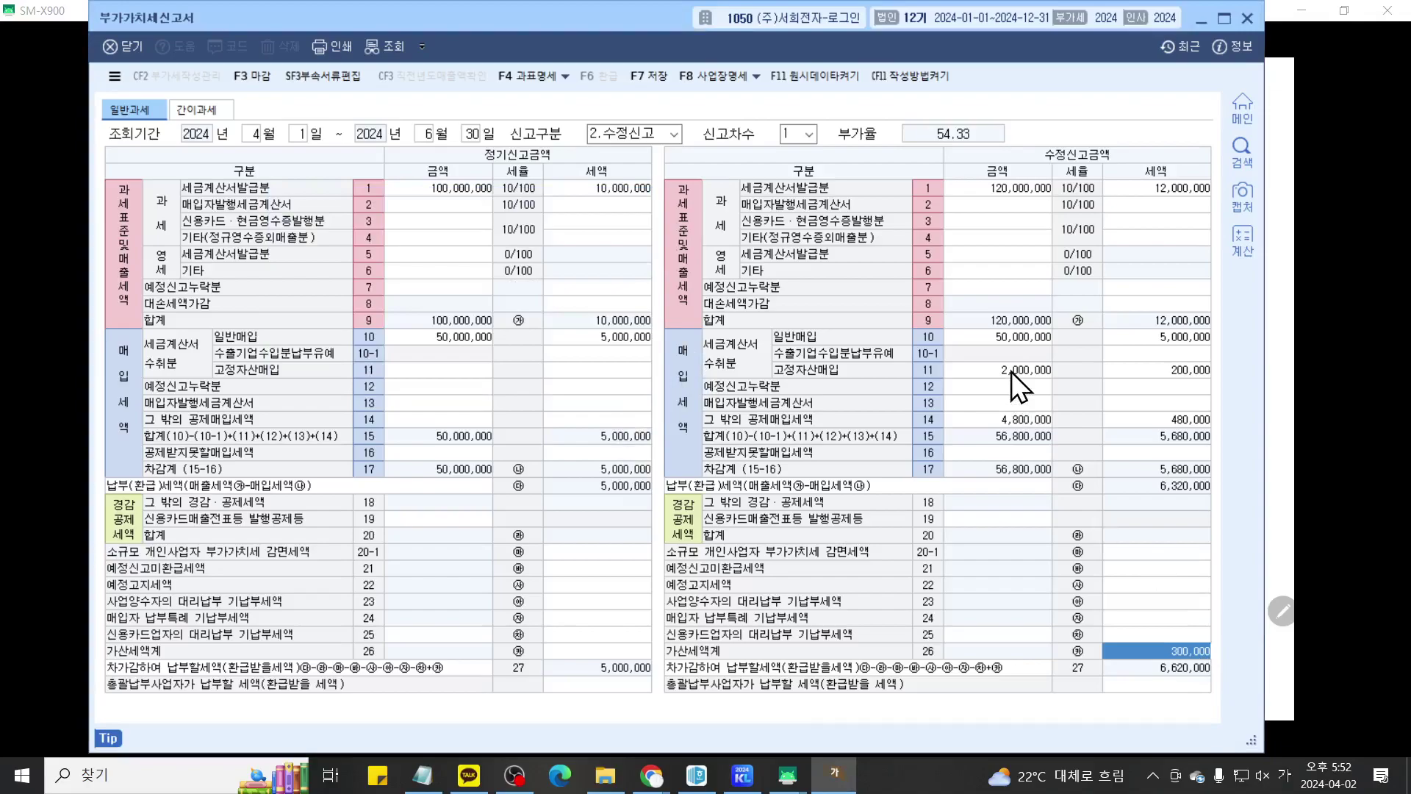
key("Return")
left_click(1017, 228)
key("Delete")
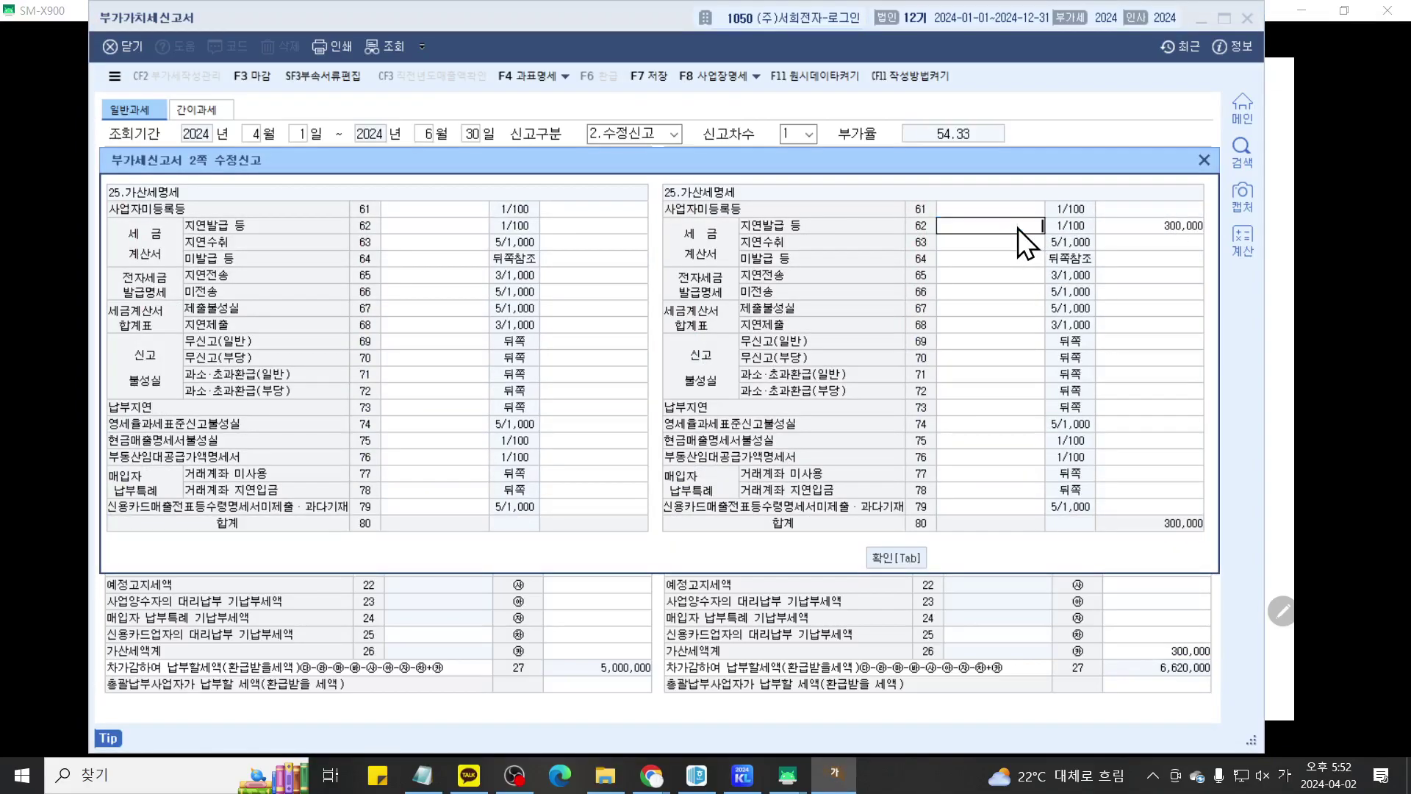
key("Return")
left_click(1202, 161)
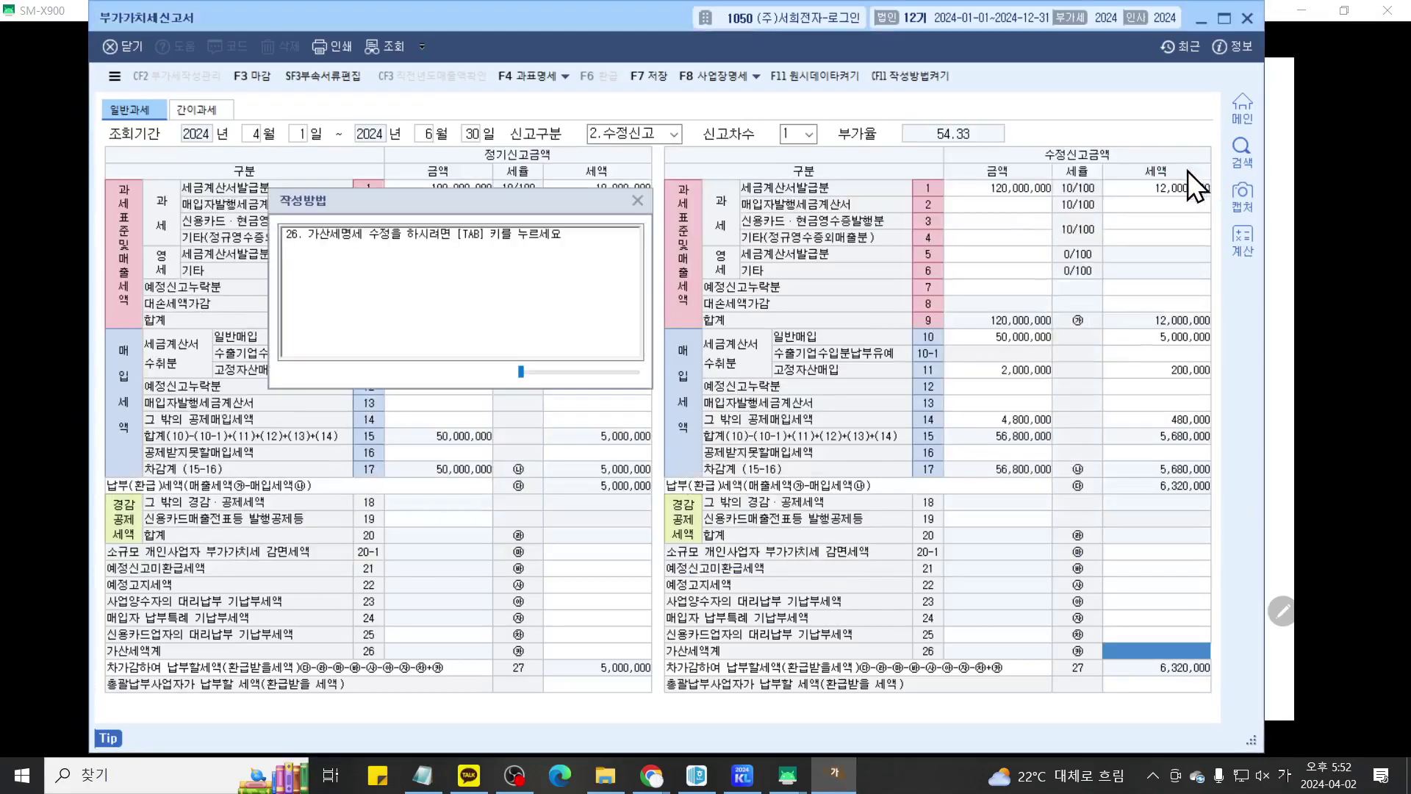
left_click(635, 202)
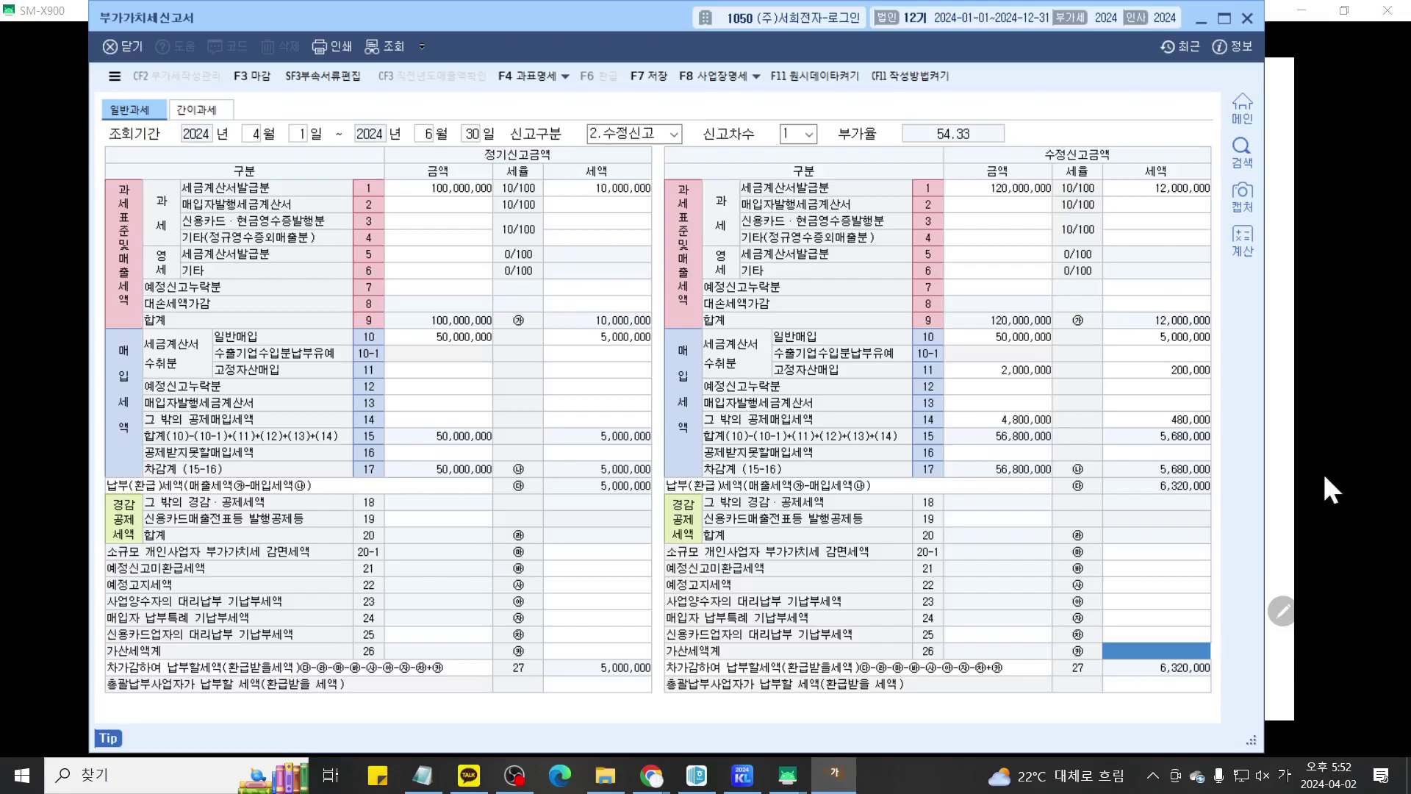
Step: Underline the amended return's 가산세계 tax cell in row 26 in red and clear the annotation
scroll(1147, 624, "up", 5)
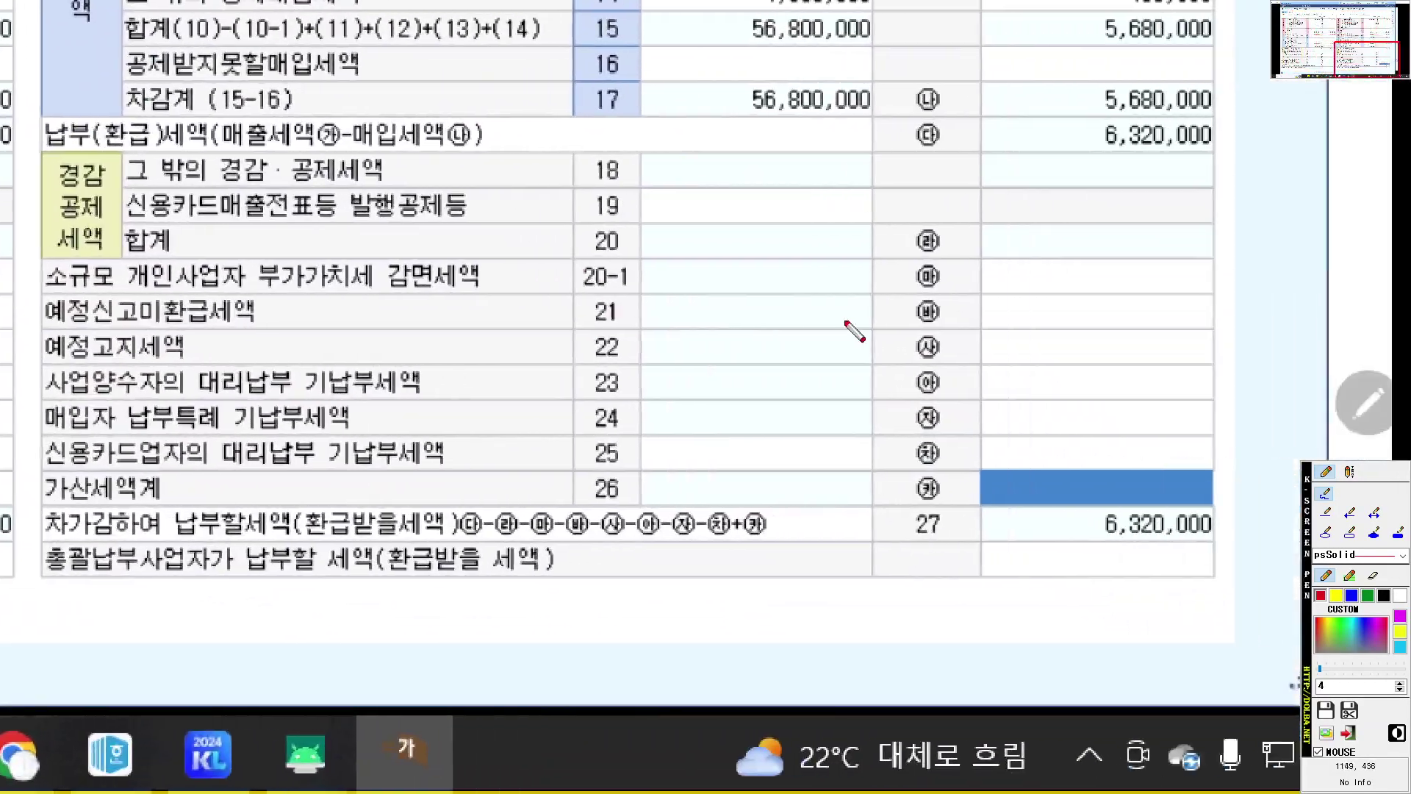
left_click_drag(949, 504, 1238, 503)
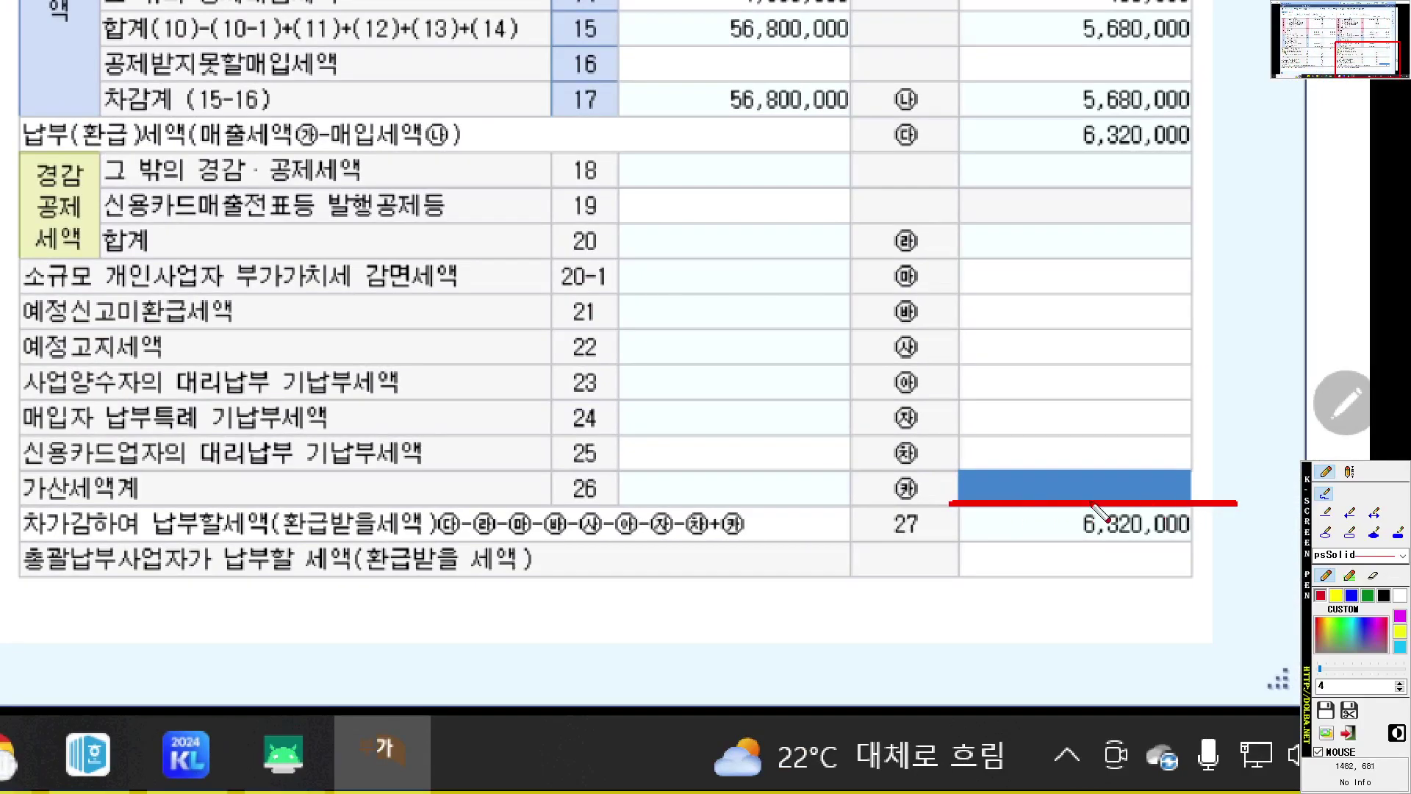
key("Escape")
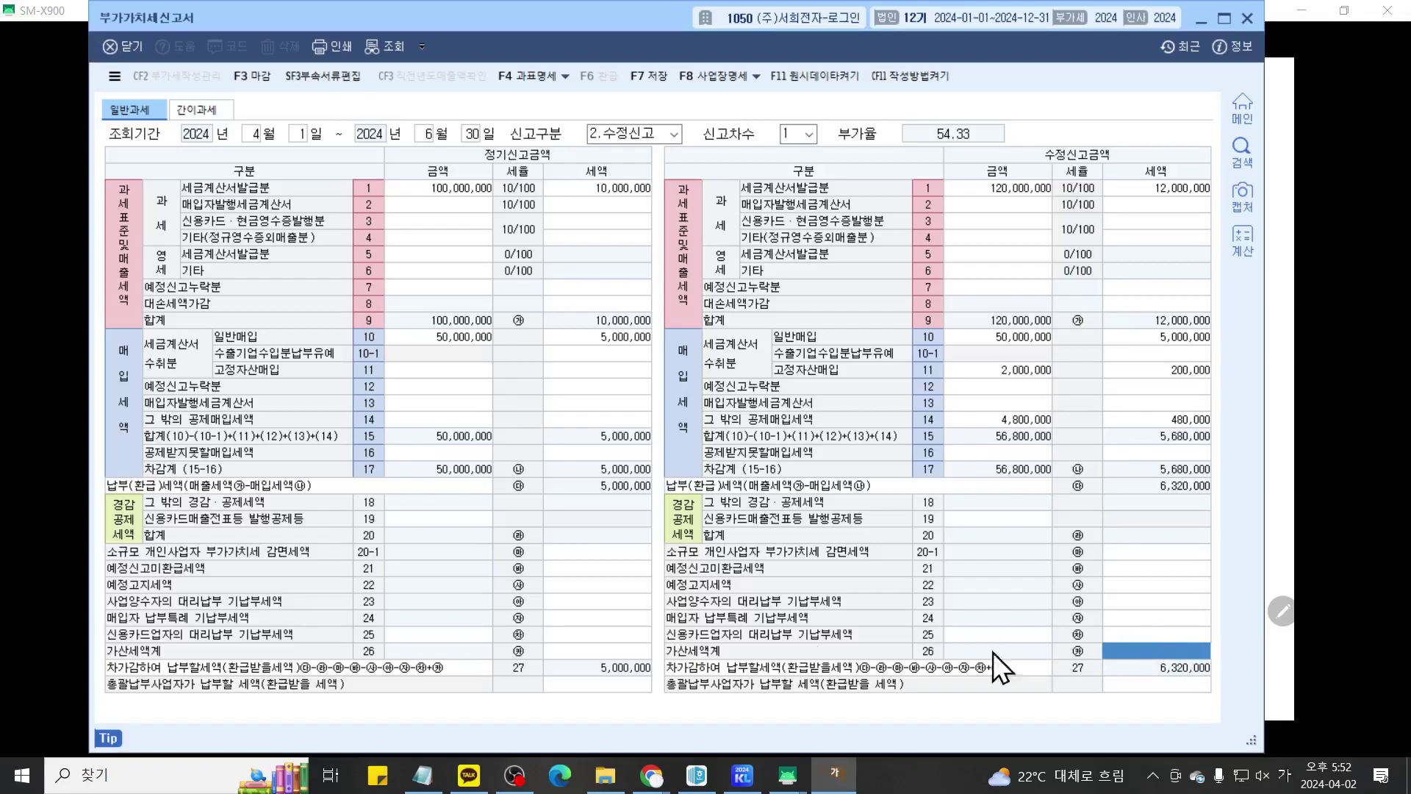
Step: Open the amended return's 가산세명세 details, circle 신고불성실 and underline 납부지연 in red
left_click(773, 646)
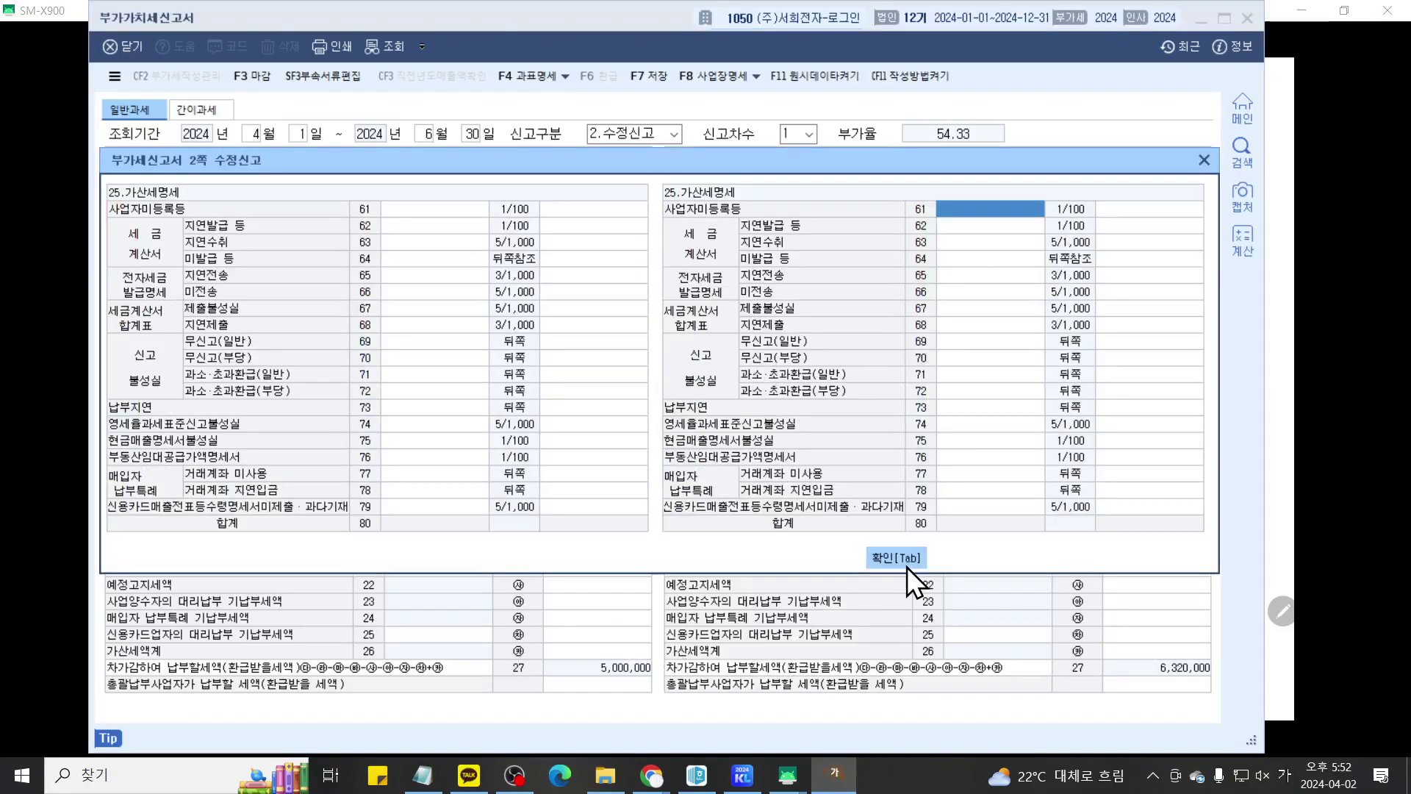
key("F9")
scroll(939, 471, "up", 2)
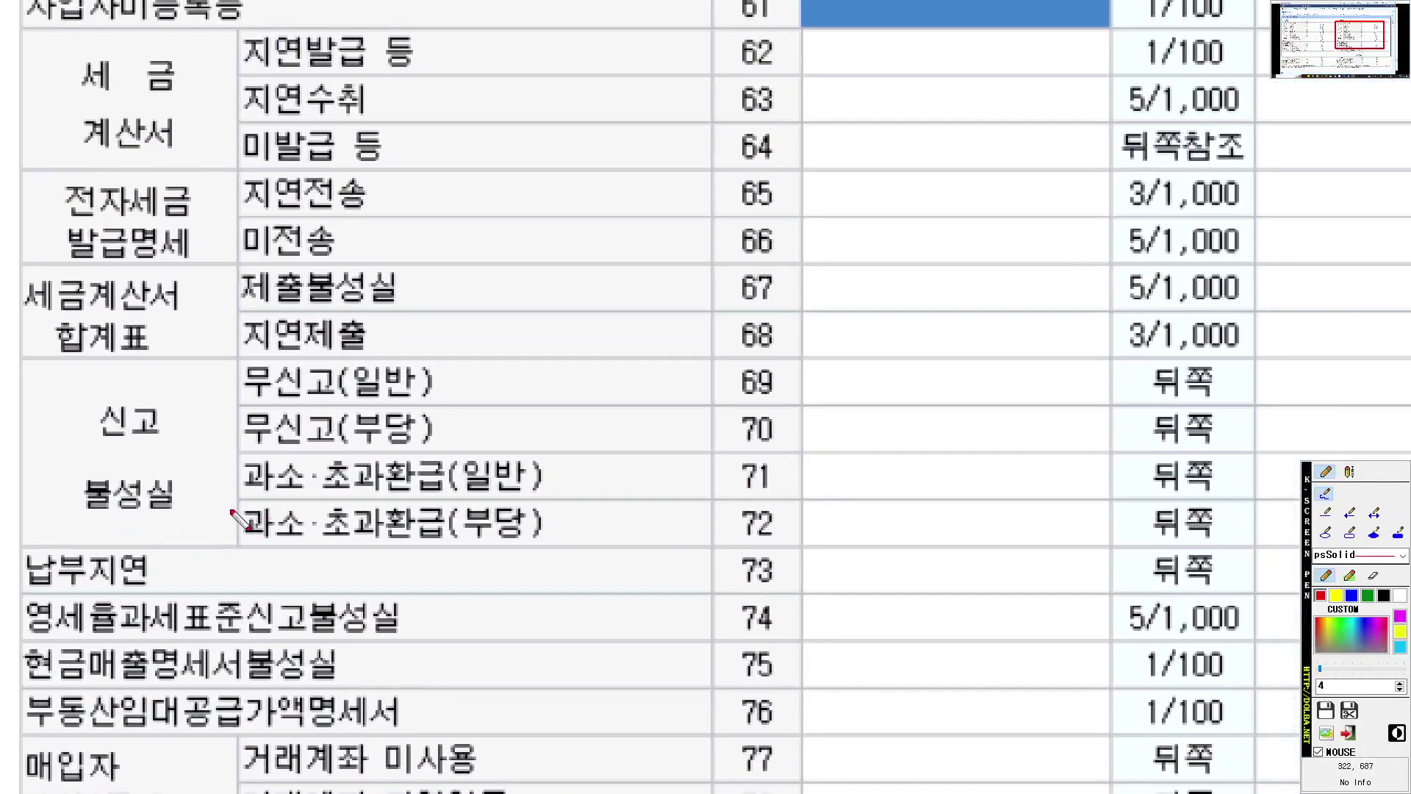
mouse_move(202, 547)
left_mouse_down()
mouse_move(103, 552)
mouse_move(77, 393)
mouse_move(222, 397)
mouse_move(242, 496)
mouse_move(144, 532)
mouse_move(52, 426)
mouse_move(168, 381)
mouse_move(184, 545)
left_mouse_up()
right_click(170, 521)
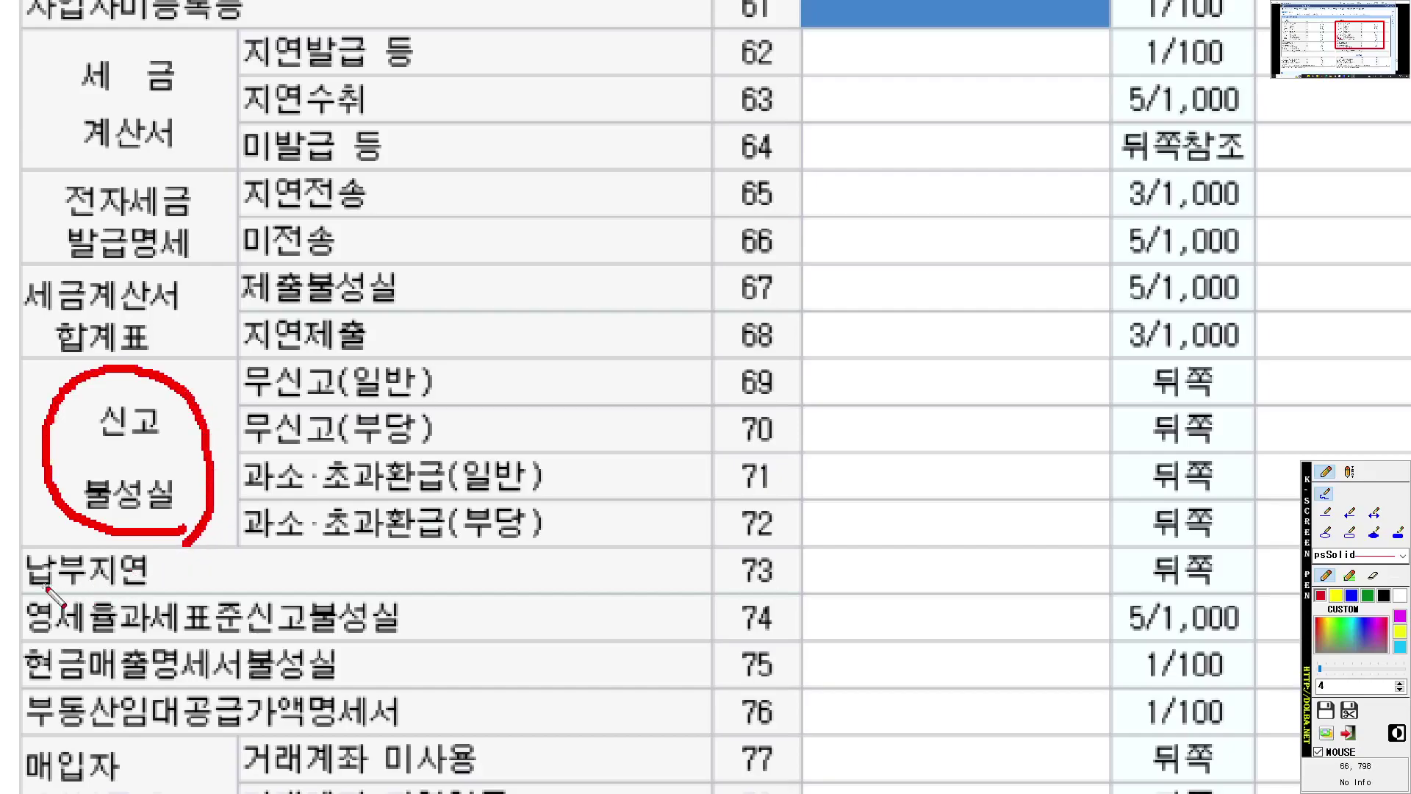
left_click_drag(21, 586, 224, 587)
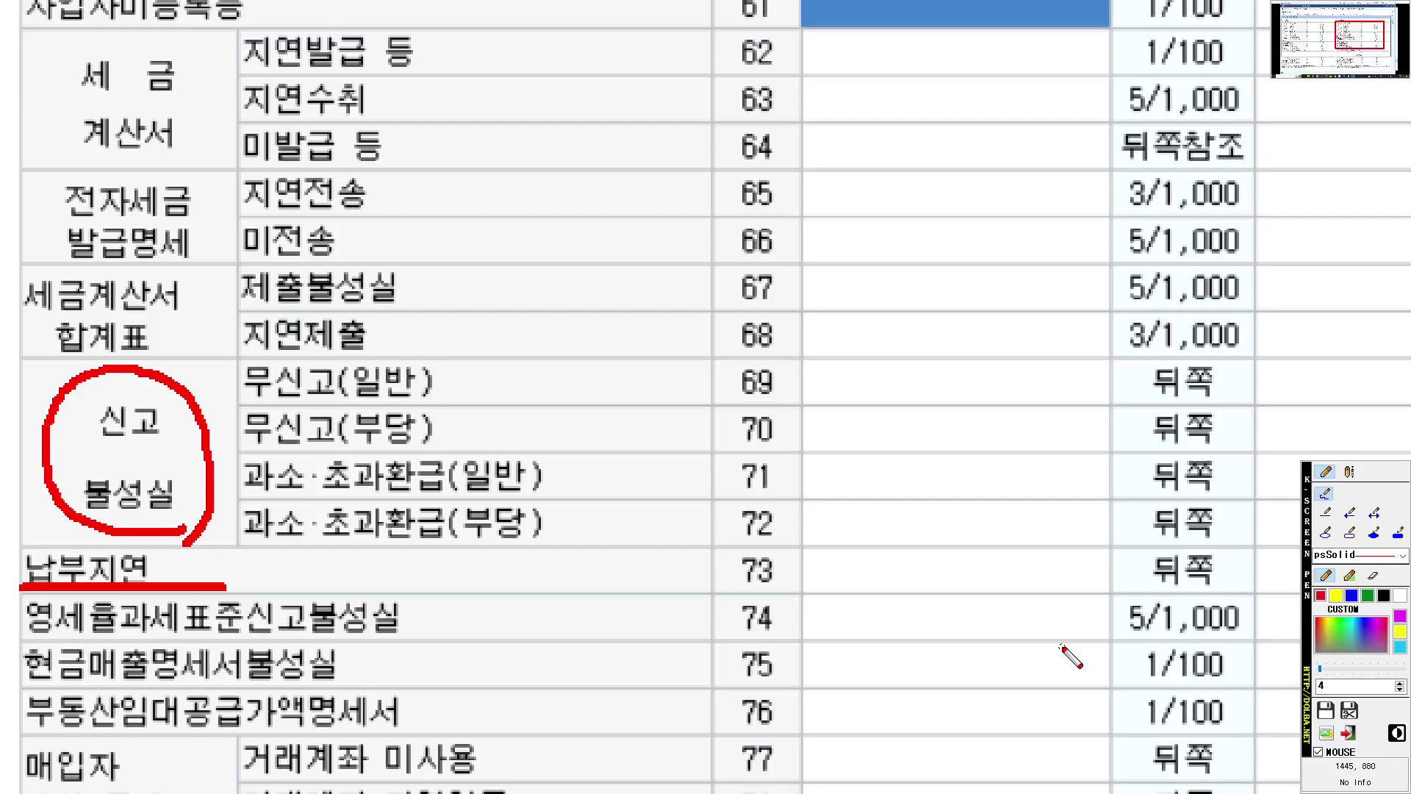
Step: Underline 과소 in rows 71 and 72, circle 일반 in row 71, and clear the annotations
left_click_drag(238, 498, 319, 501)
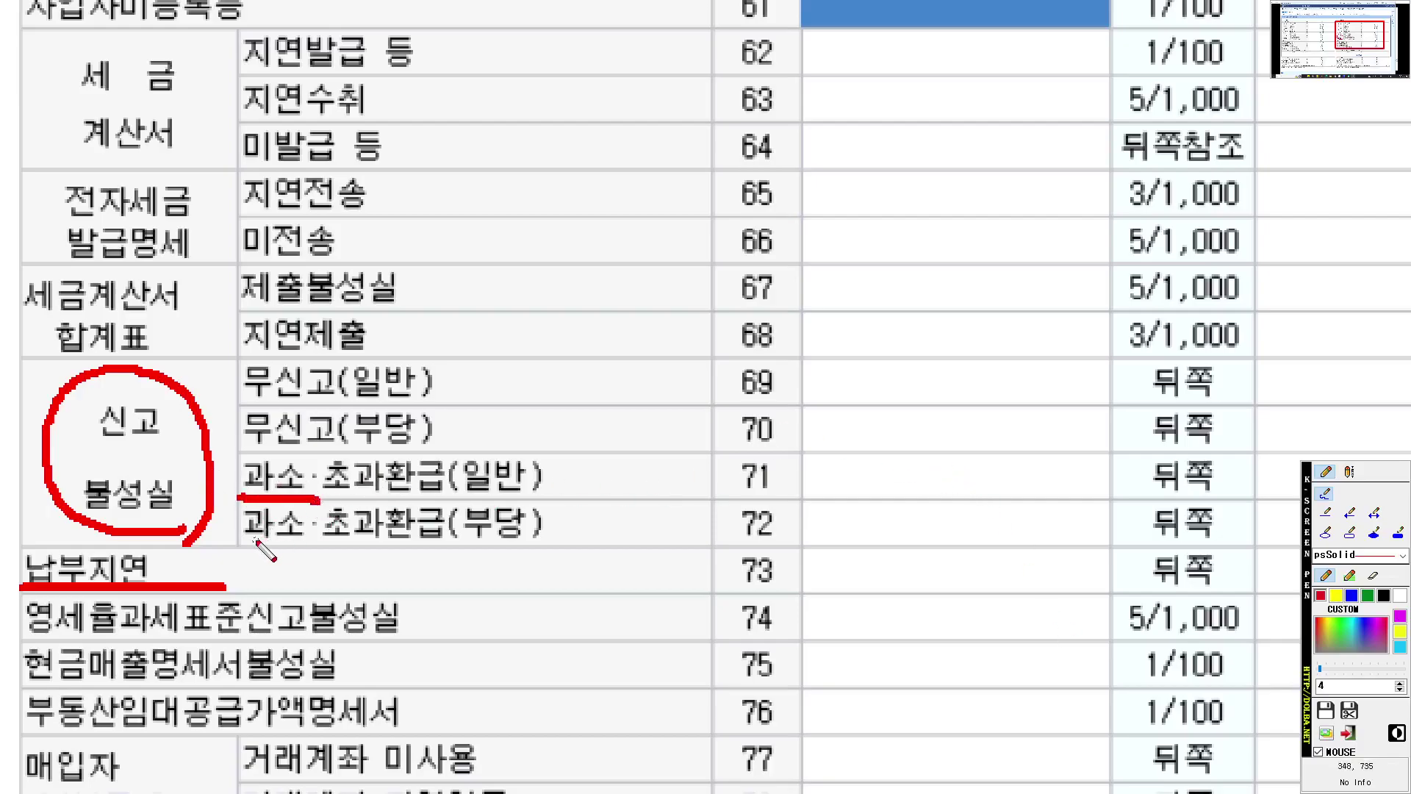
left_click_drag(252, 545, 307, 545)
mouse_move(558, 504)
left_mouse_down()
mouse_move(439, 461)
mouse_move(522, 514)
left_mouse_up()
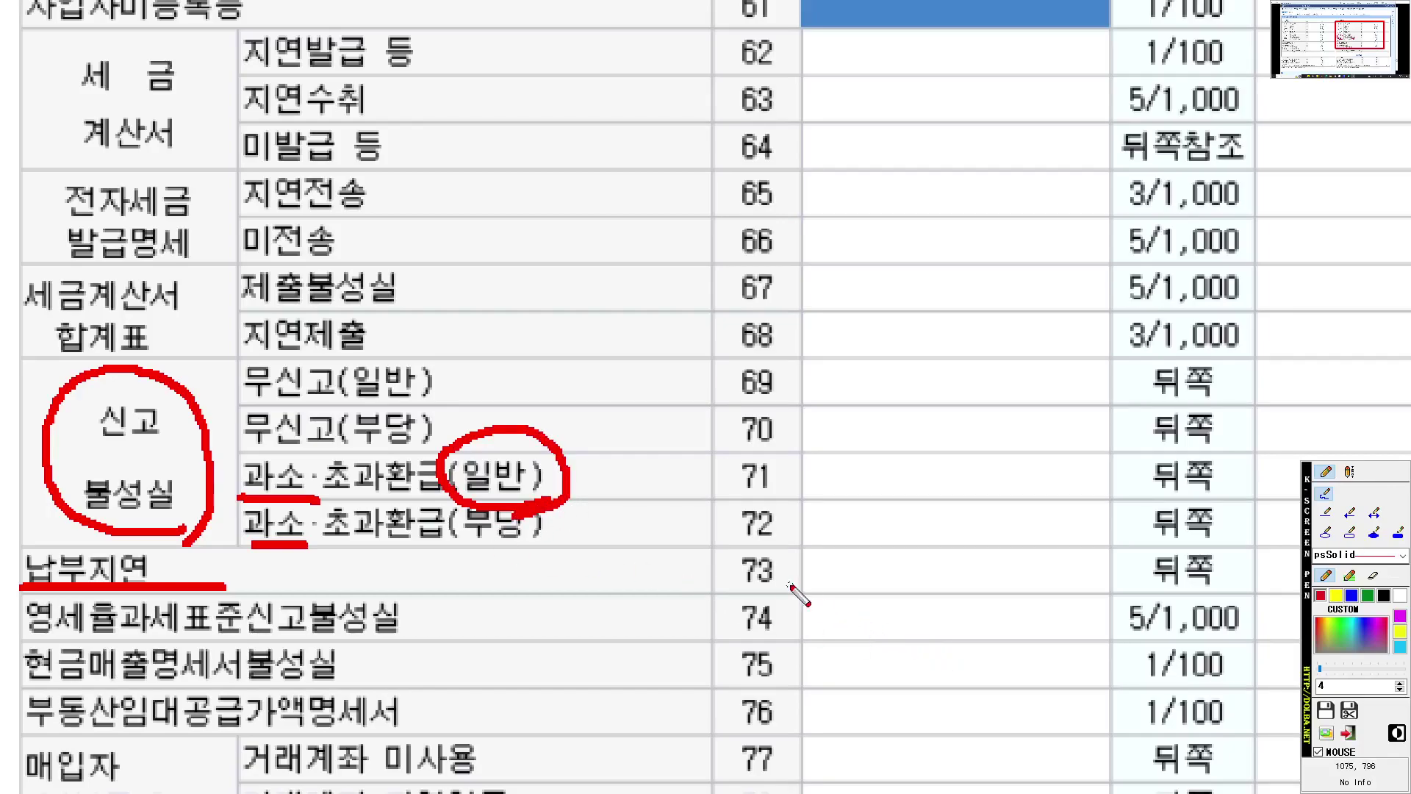
key("Escape")
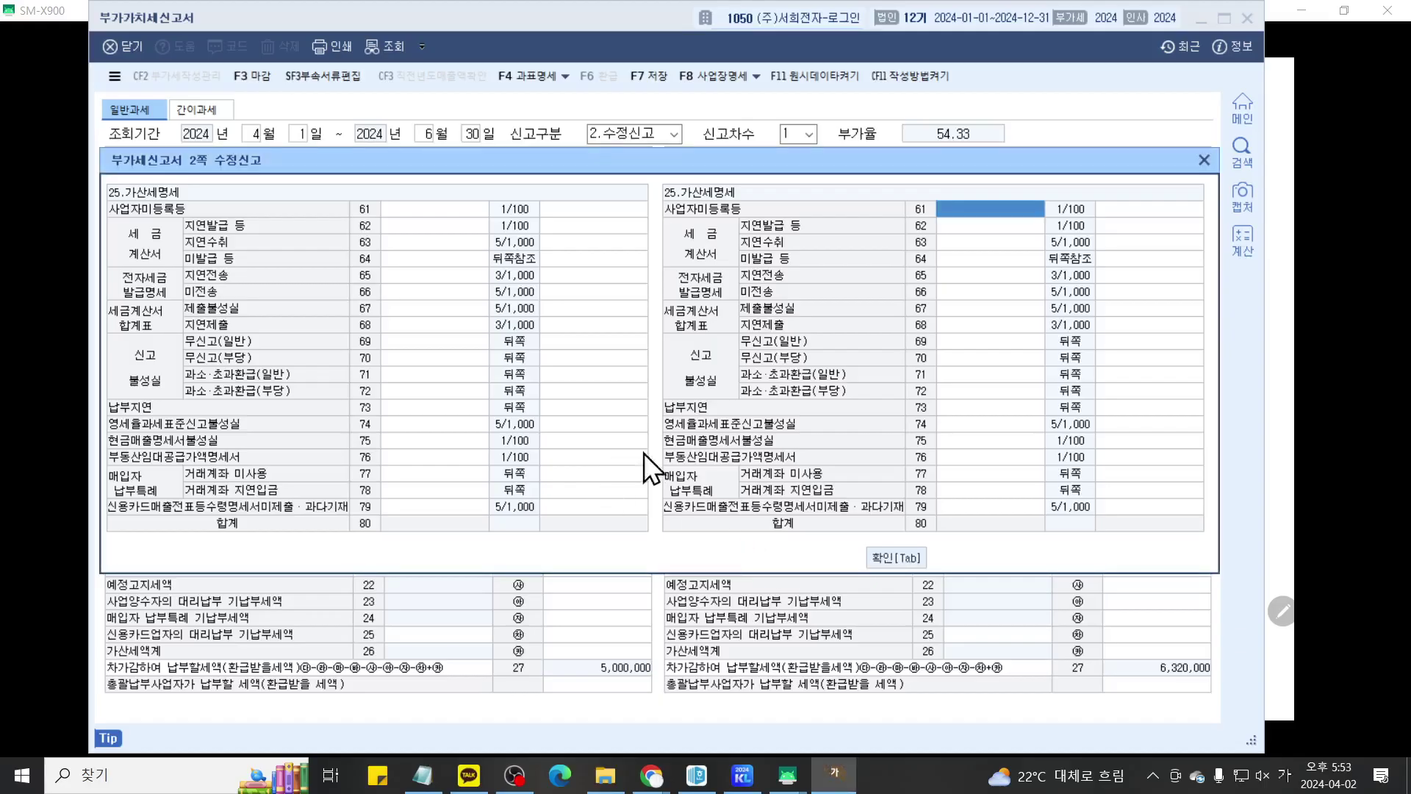
Step: Enter 1,320,000 as the amount and 132,000 as the tax for 과소·초과환급(일반) in row 71 of the amended return
left_click(973, 375)
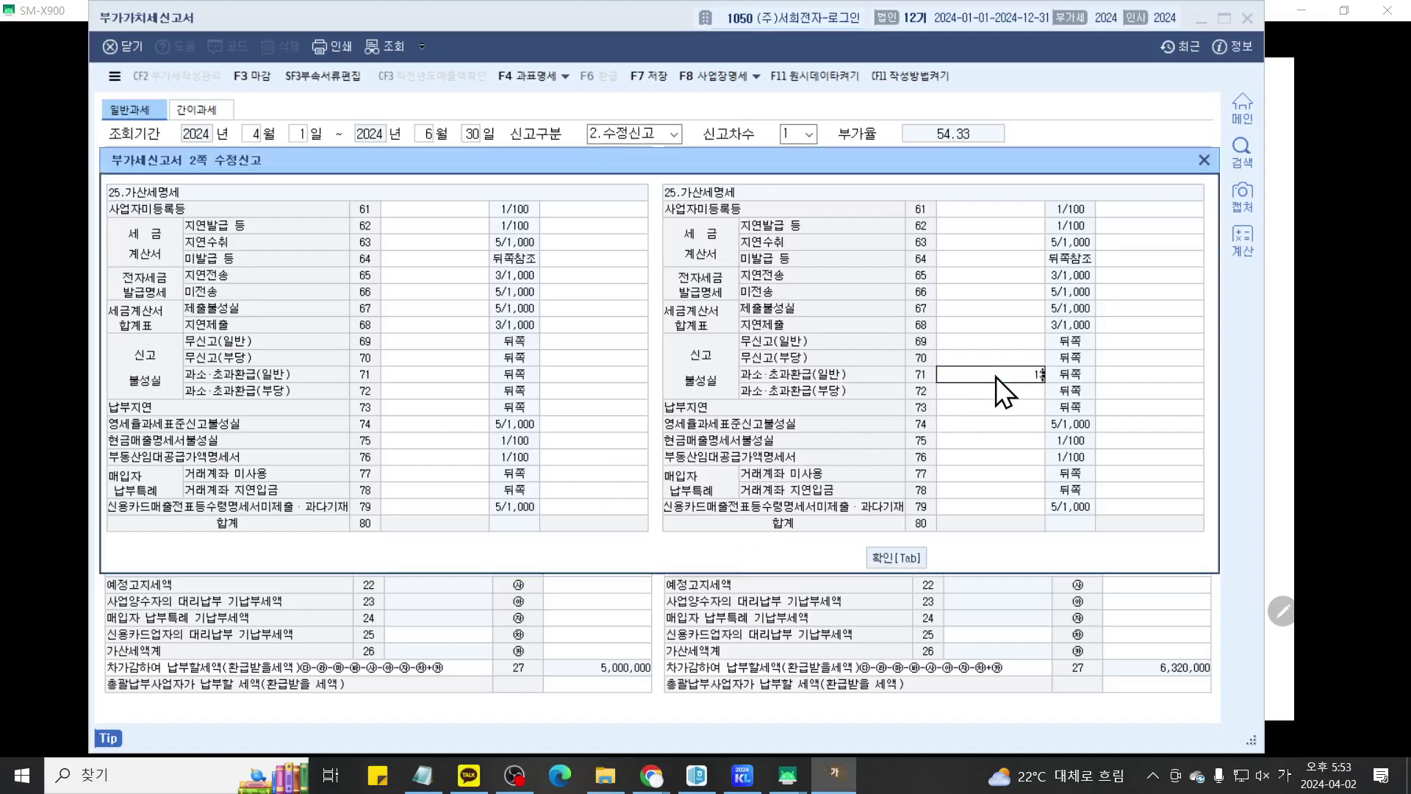
type("1,320,000")
key("Return")
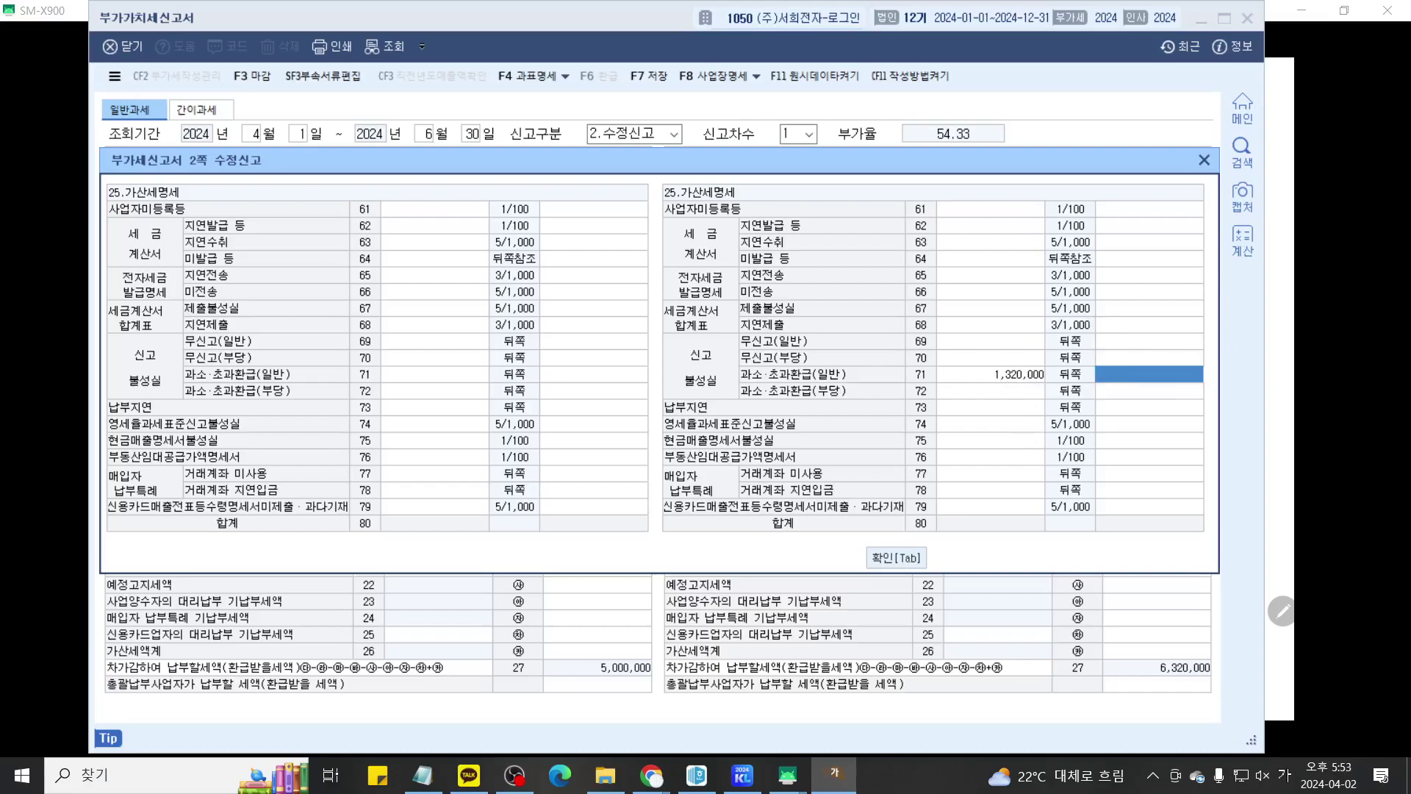
type("13")
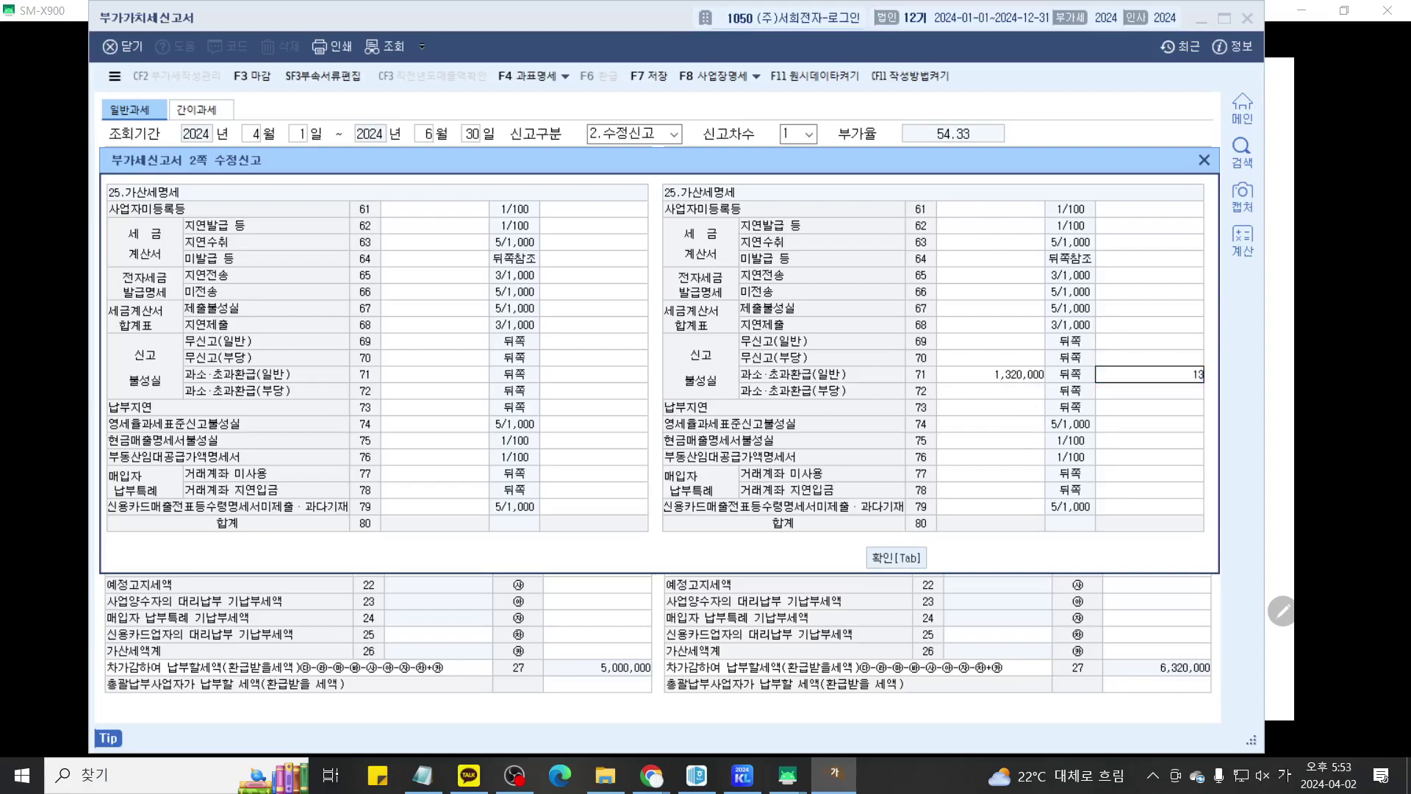
type("2,000")
key("Return")
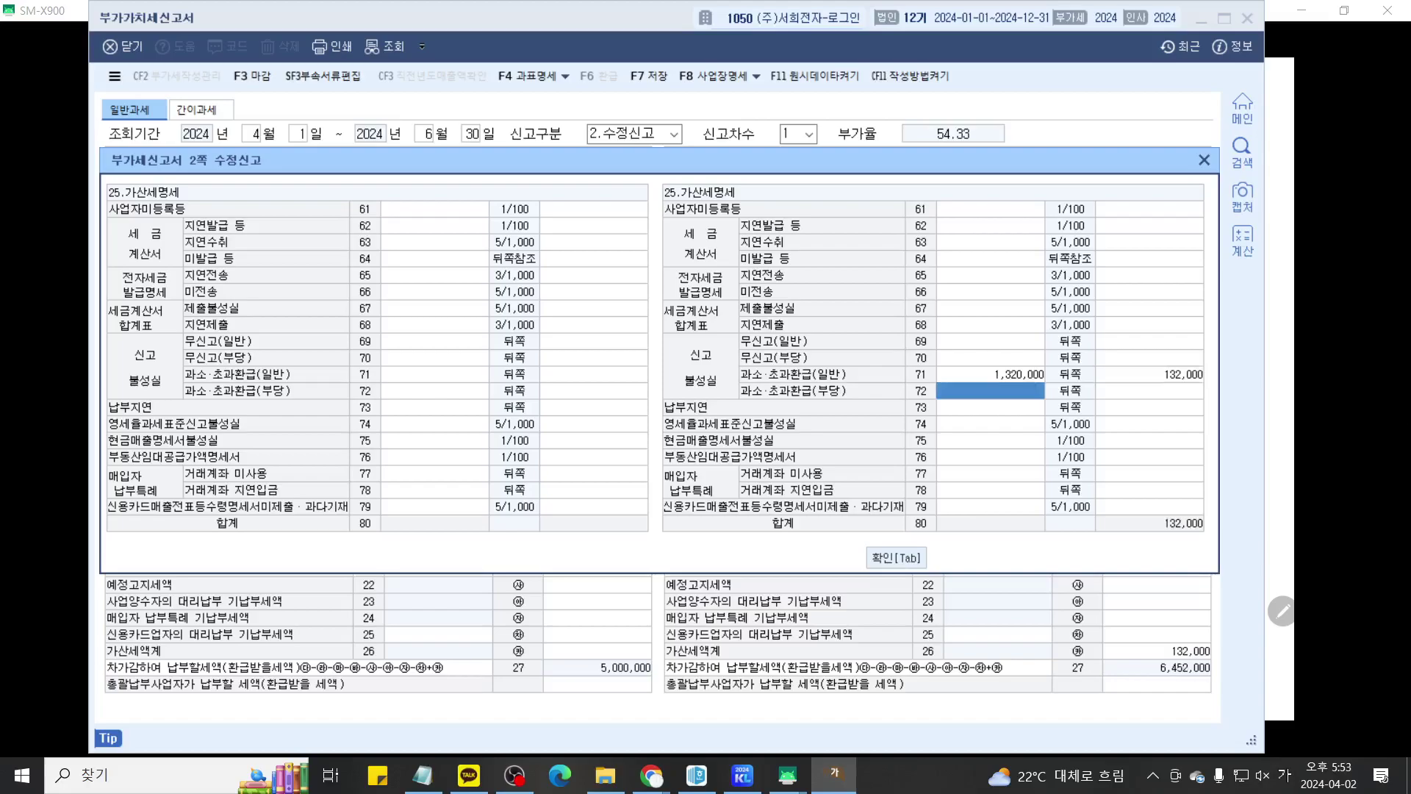
Step: Mark 신고불성실 in red, and switch to the SM-X900 tablet view to review the 신고불성실 가산세 rates and reduction rules
key("F9")
scroll(1024, 358, "up", 3)
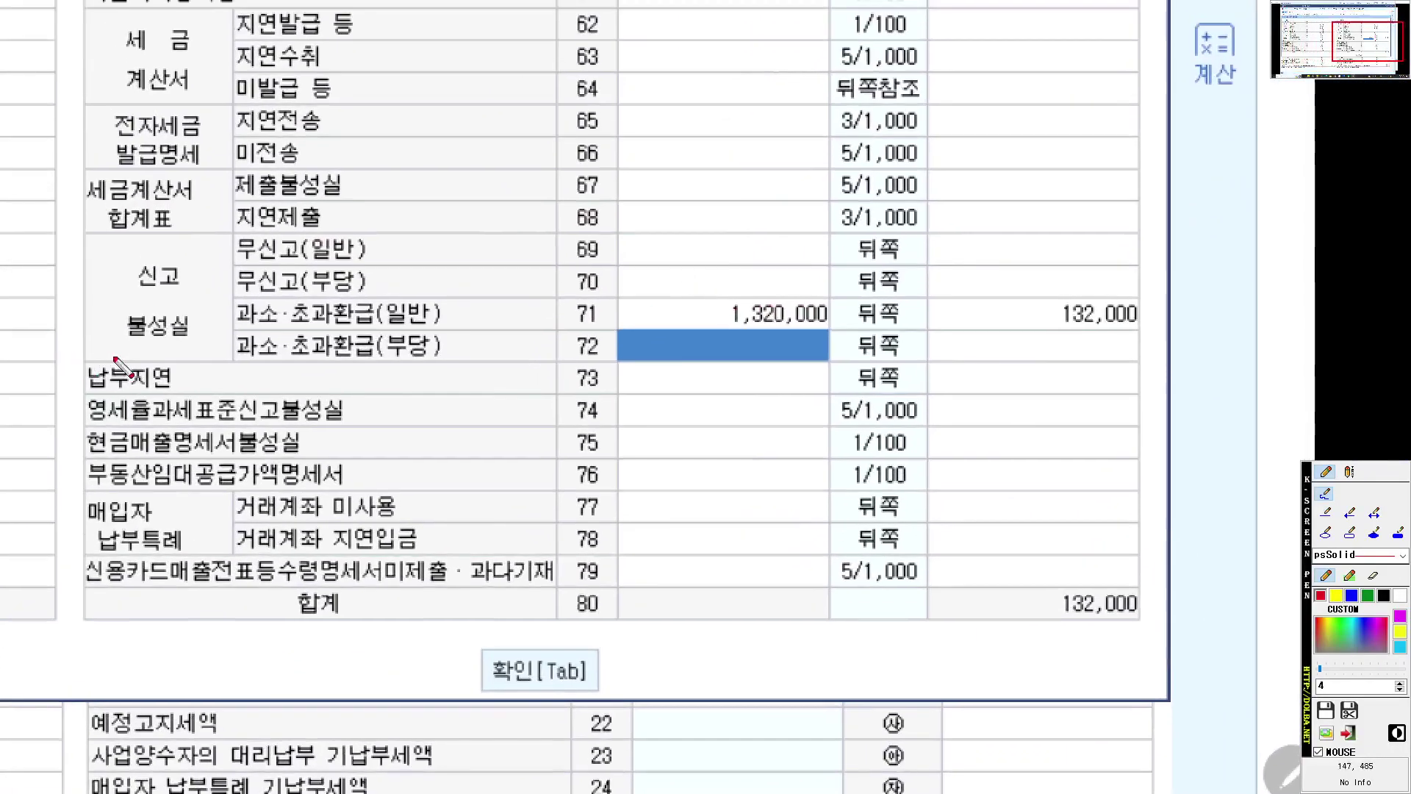
mouse_move(200, 358)
left_mouse_down()
mouse_move(171, 360)
mouse_move(123, 242)
mouse_move(217, 334)
mouse_move(199, 360)
left_mouse_up()
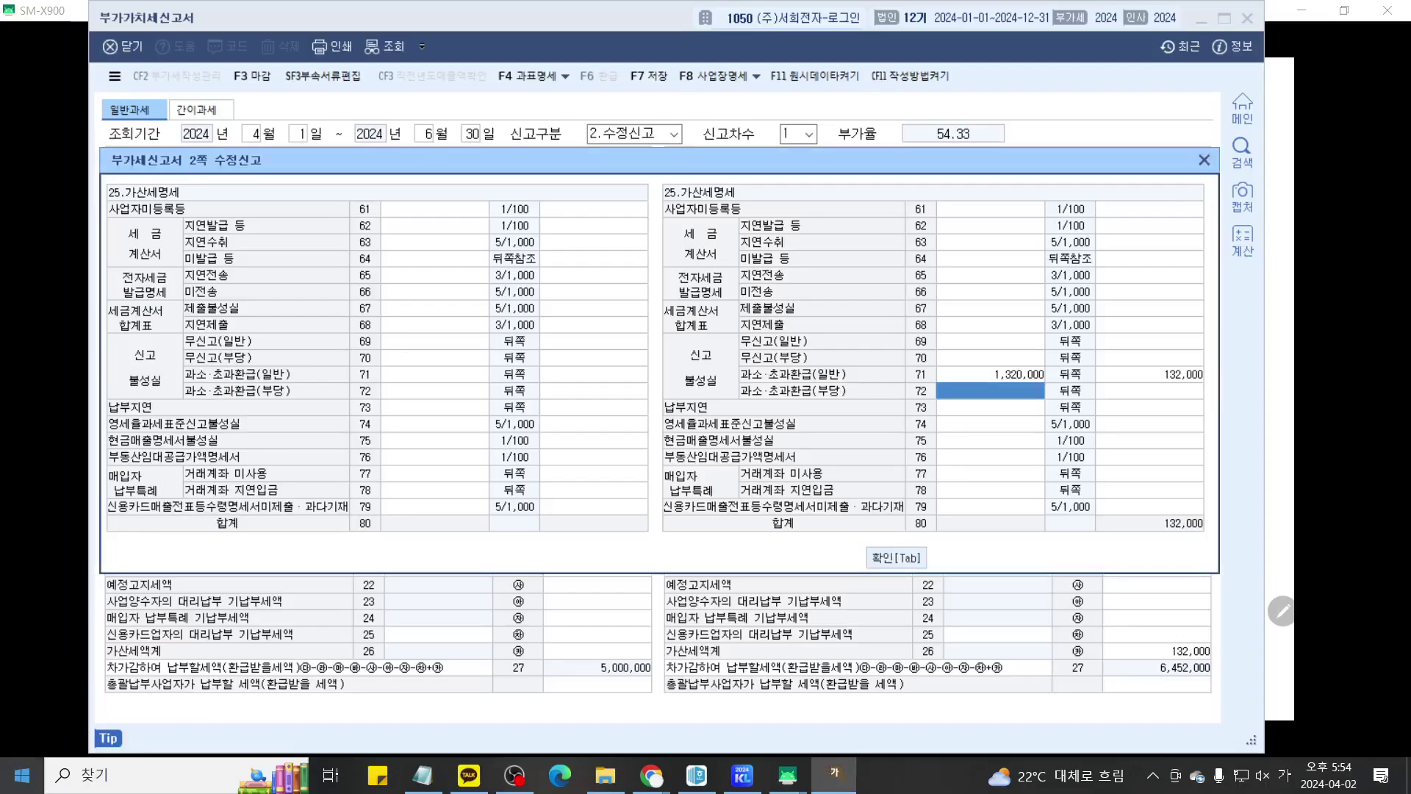
left_click(787, 774)
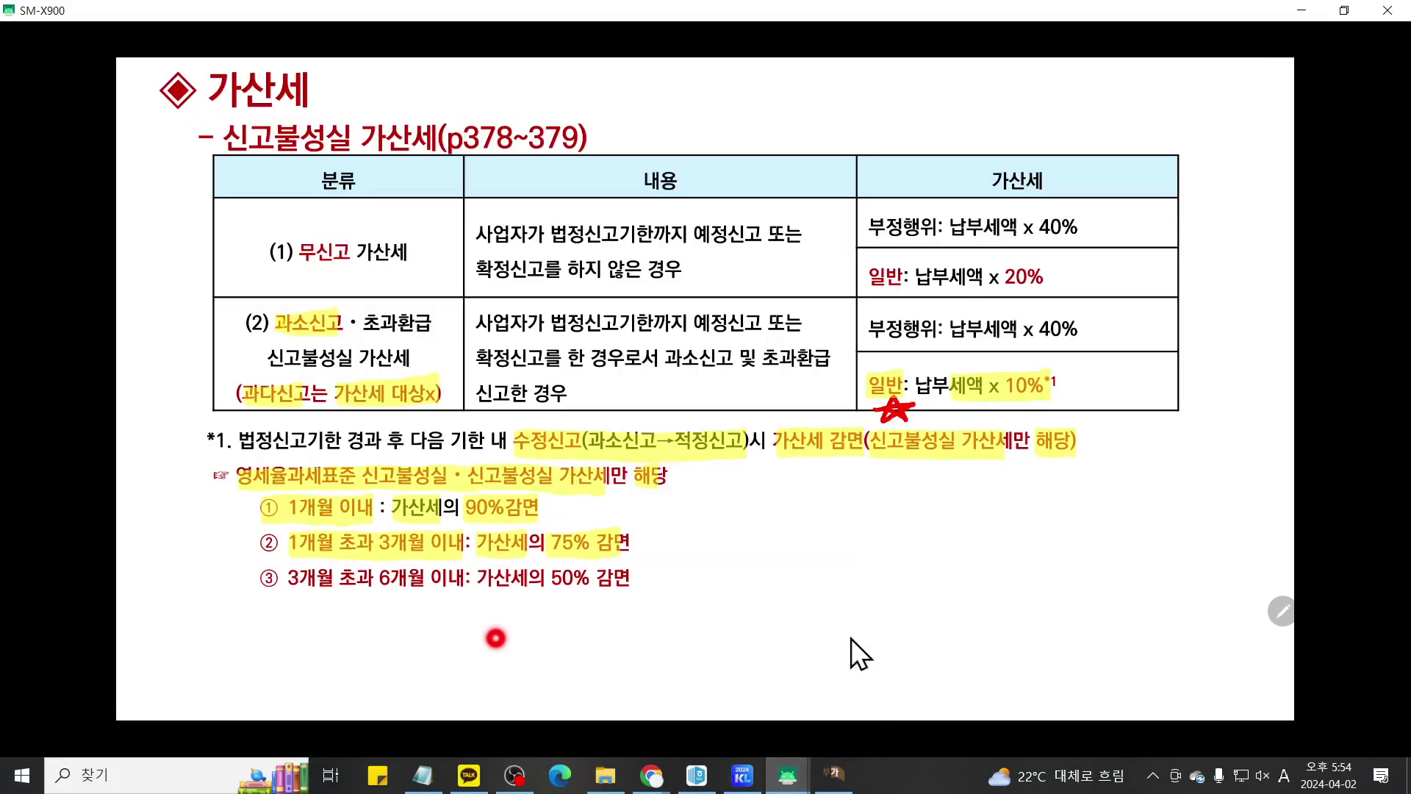
Step: Switch back to the 부가가치세신고서 and set the row 71 과소·초과환급(일반) tax to 13,200
left_click(833, 775)
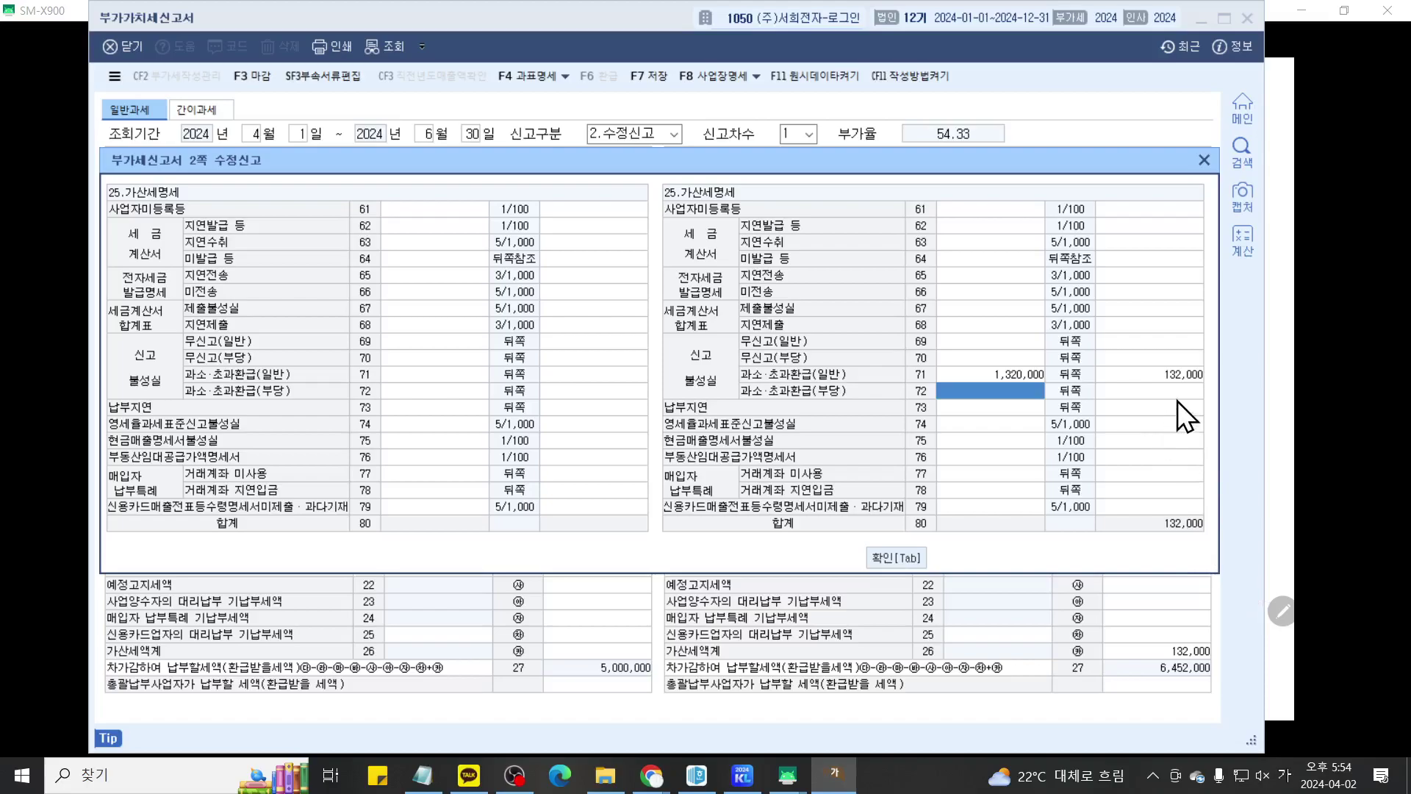
left_click(1178, 382)
key("BackSpace")
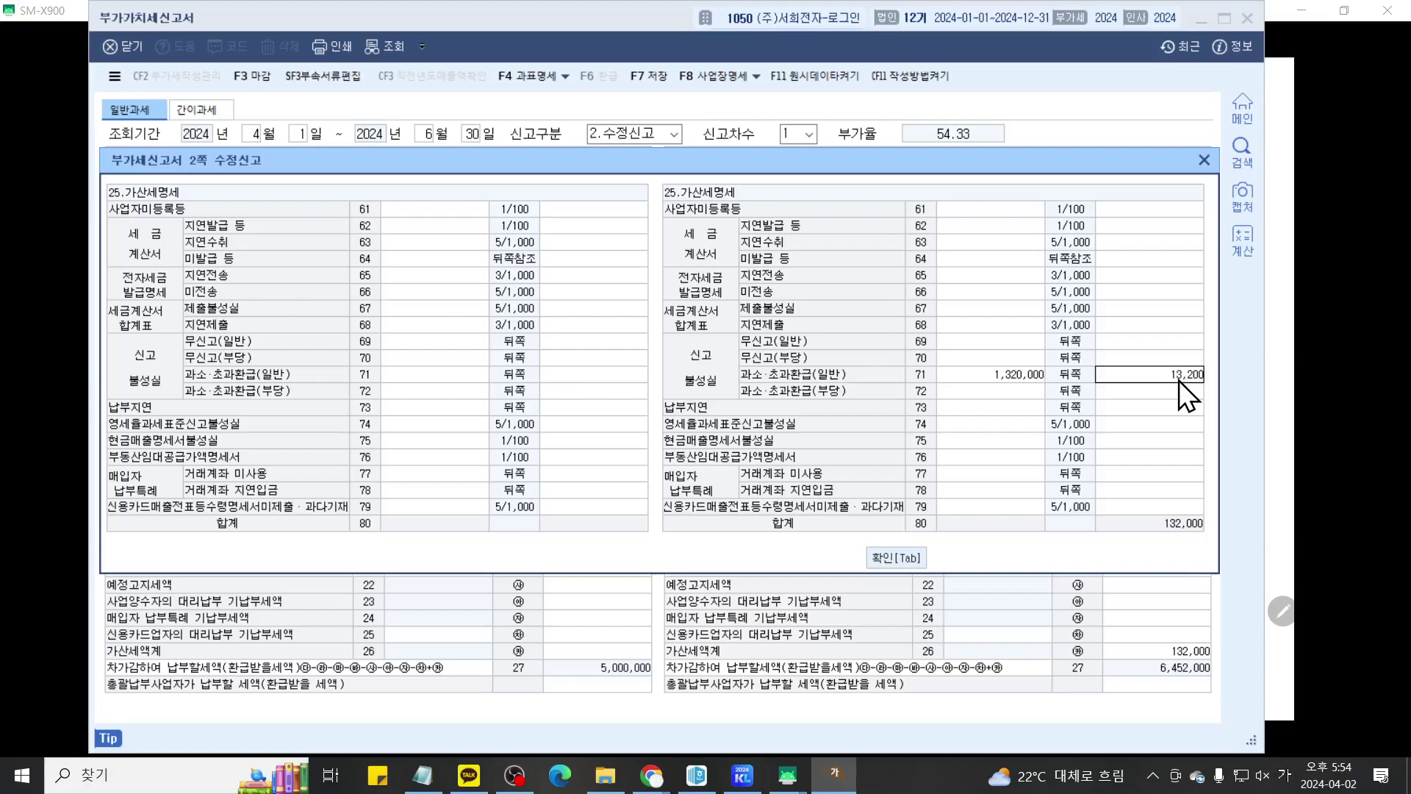
key("Return")
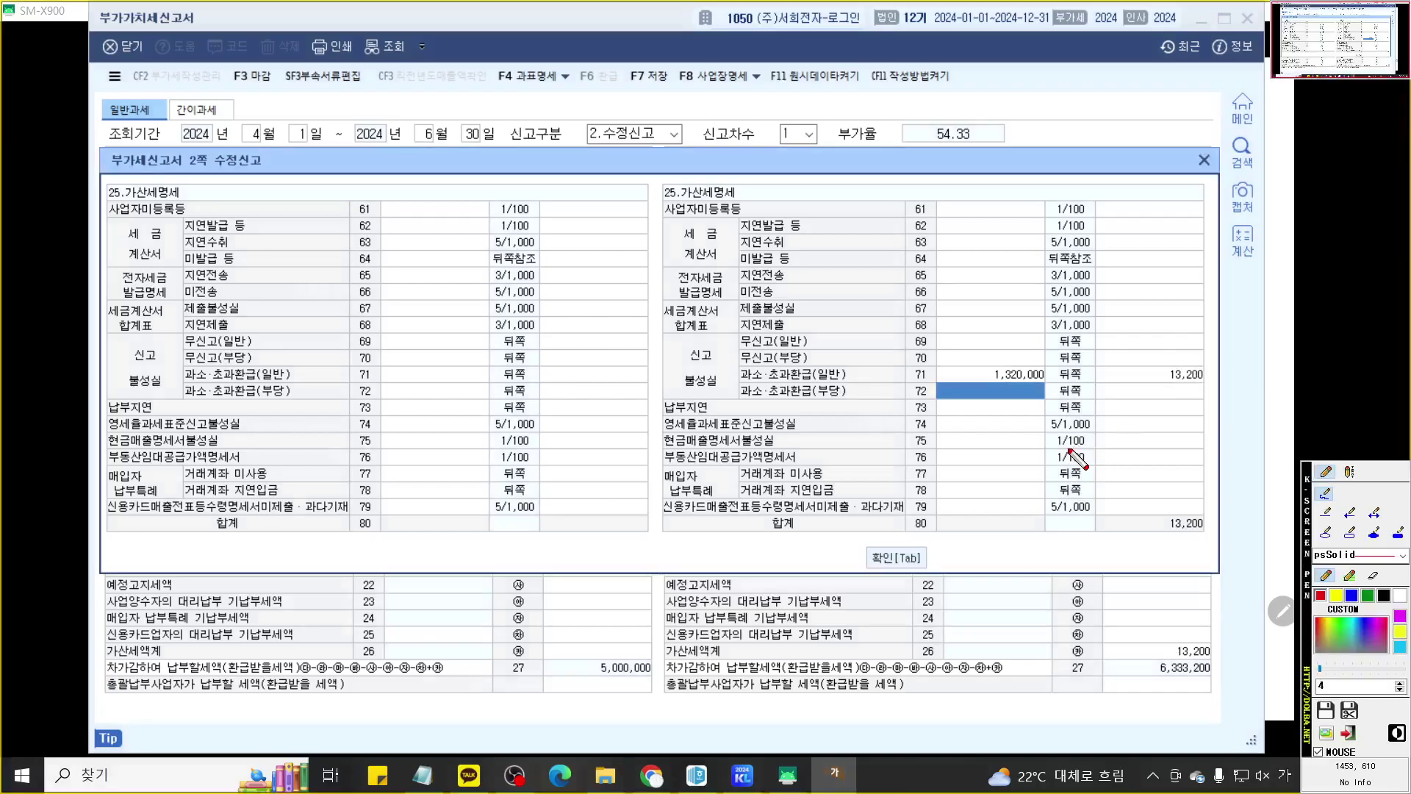
Step: Draw a red arrow from the row 71 amount to row 73, underline the 납부지연 row, and clear the annotations
scroll(1078, 446, "up", 5)
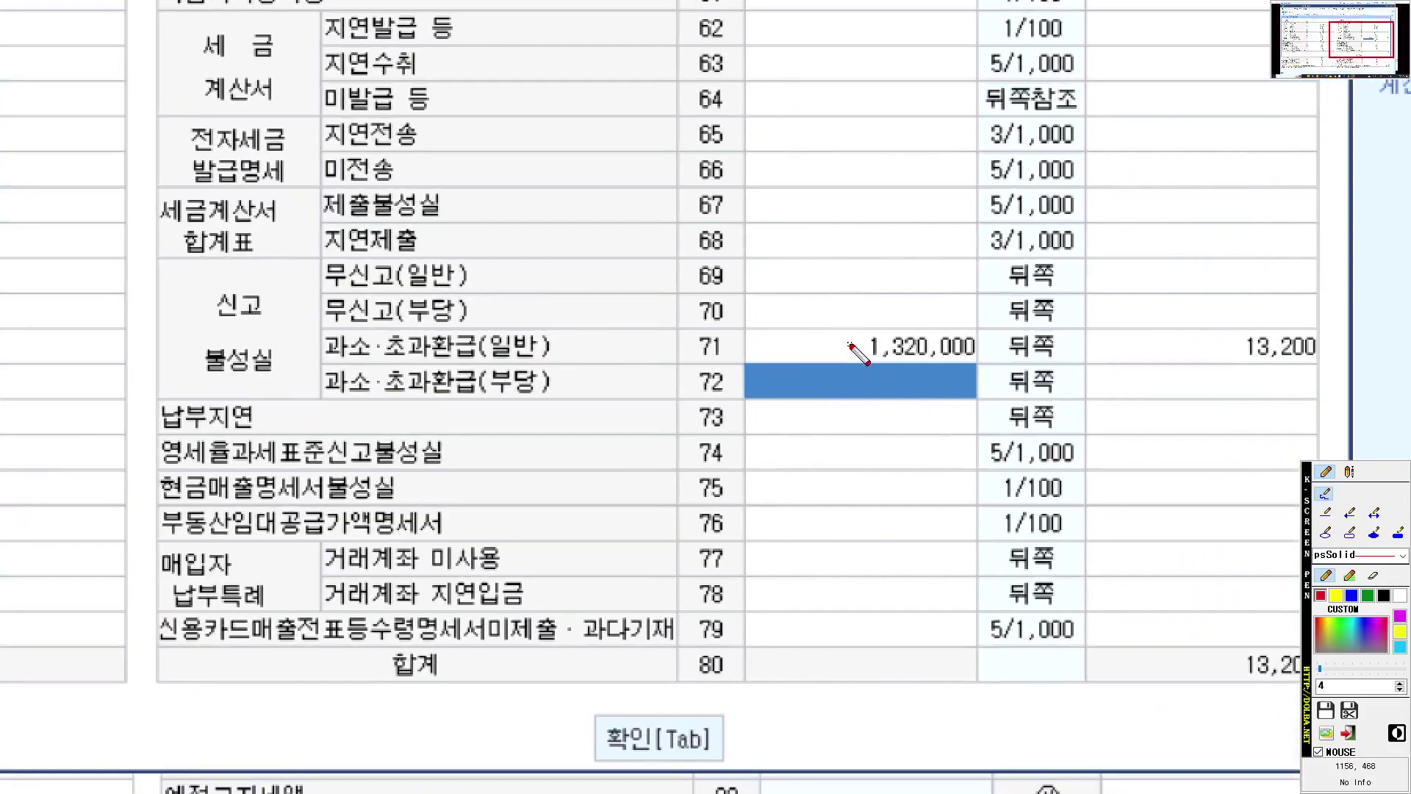
mouse_move(876, 347)
left_mouse_down()
mouse_move(813, 393)
mouse_move(825, 417)
mouse_move(803, 414)
mouse_move(845, 408)
left_mouse_up()
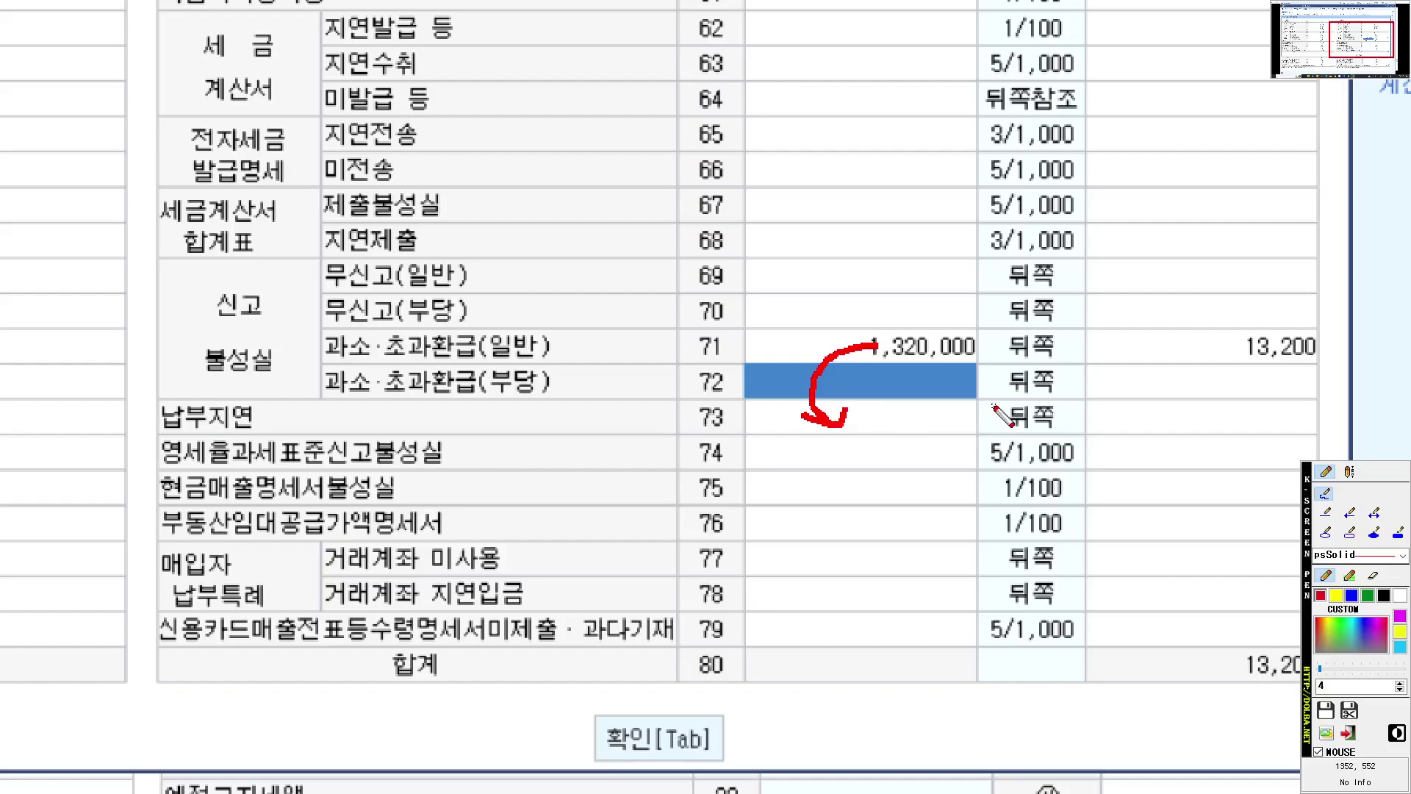
left_click_drag(168, 441, 1036, 440)
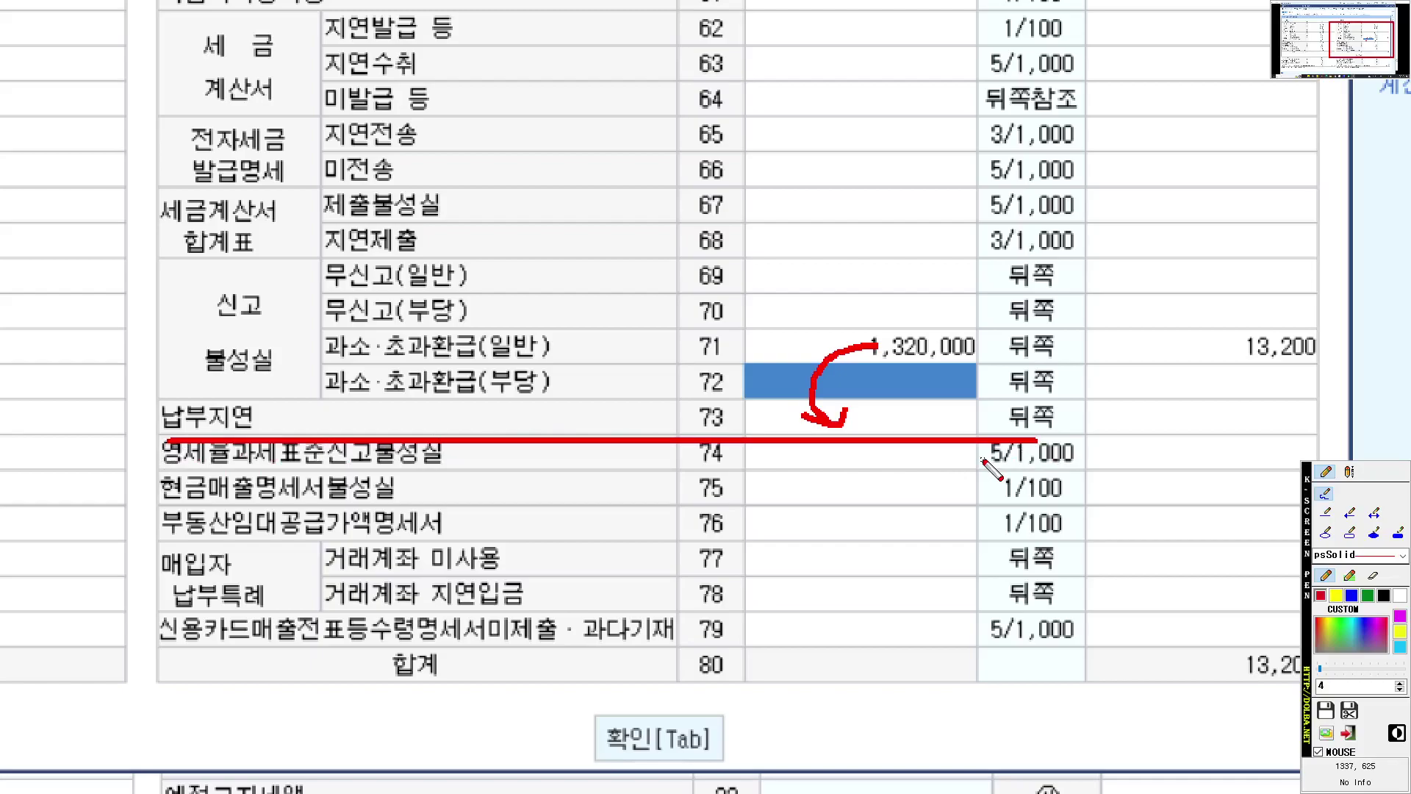
key("Escape")
Step: Enter 1,320,000 as the 납부지연 amount in row 73 and open the 납부지연일수 계산 dialog
left_click(982, 407)
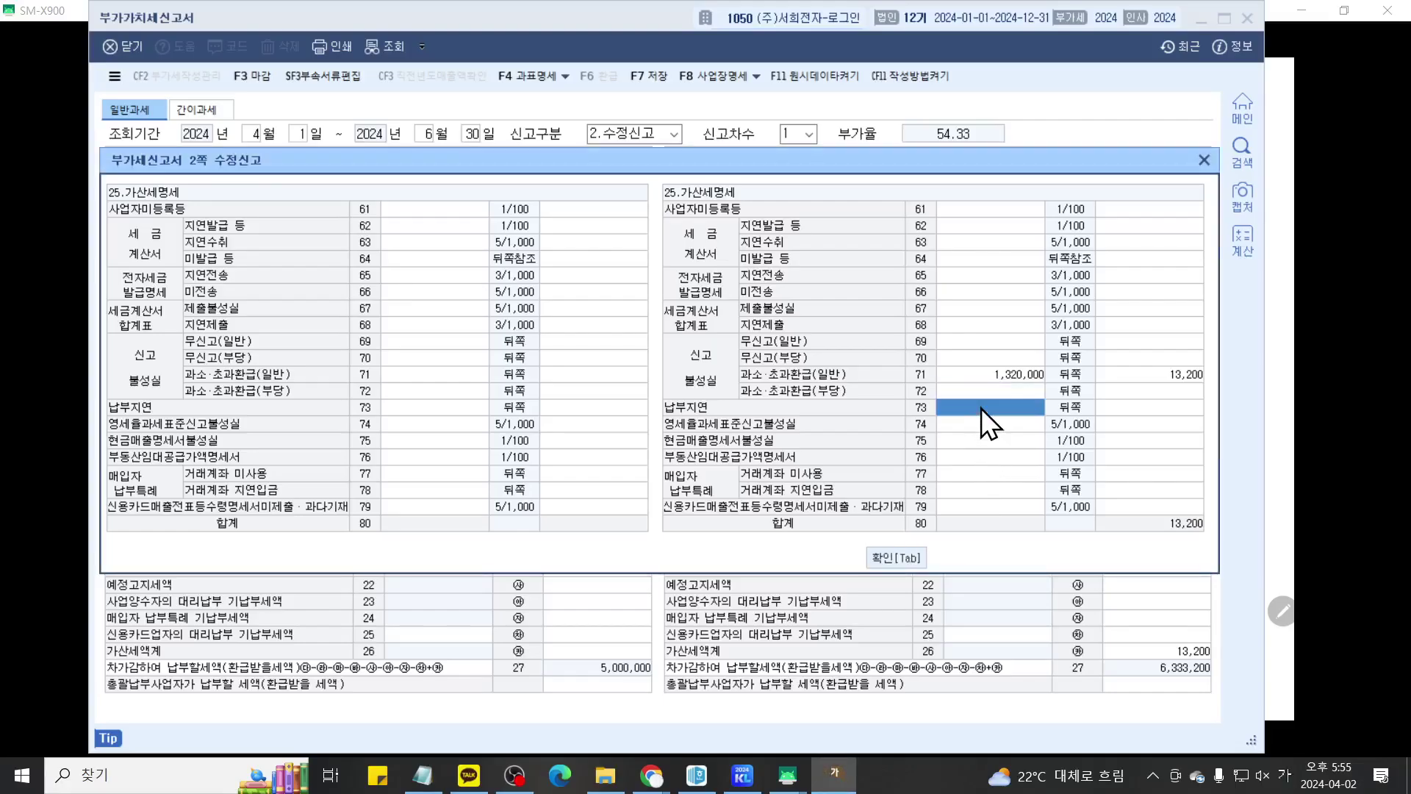
type("1,3")
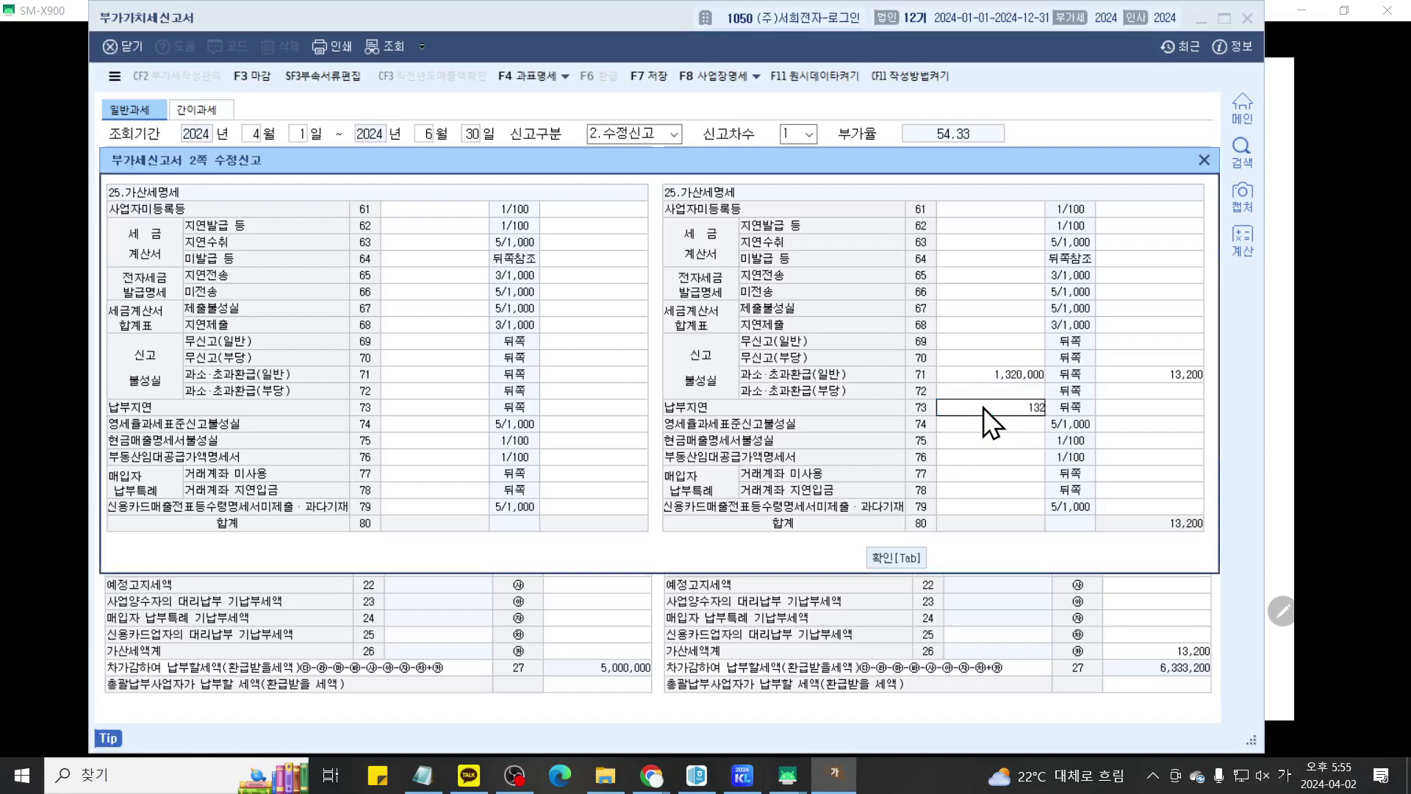
type("20,000")
key("Return")
key("ctrl+F2")
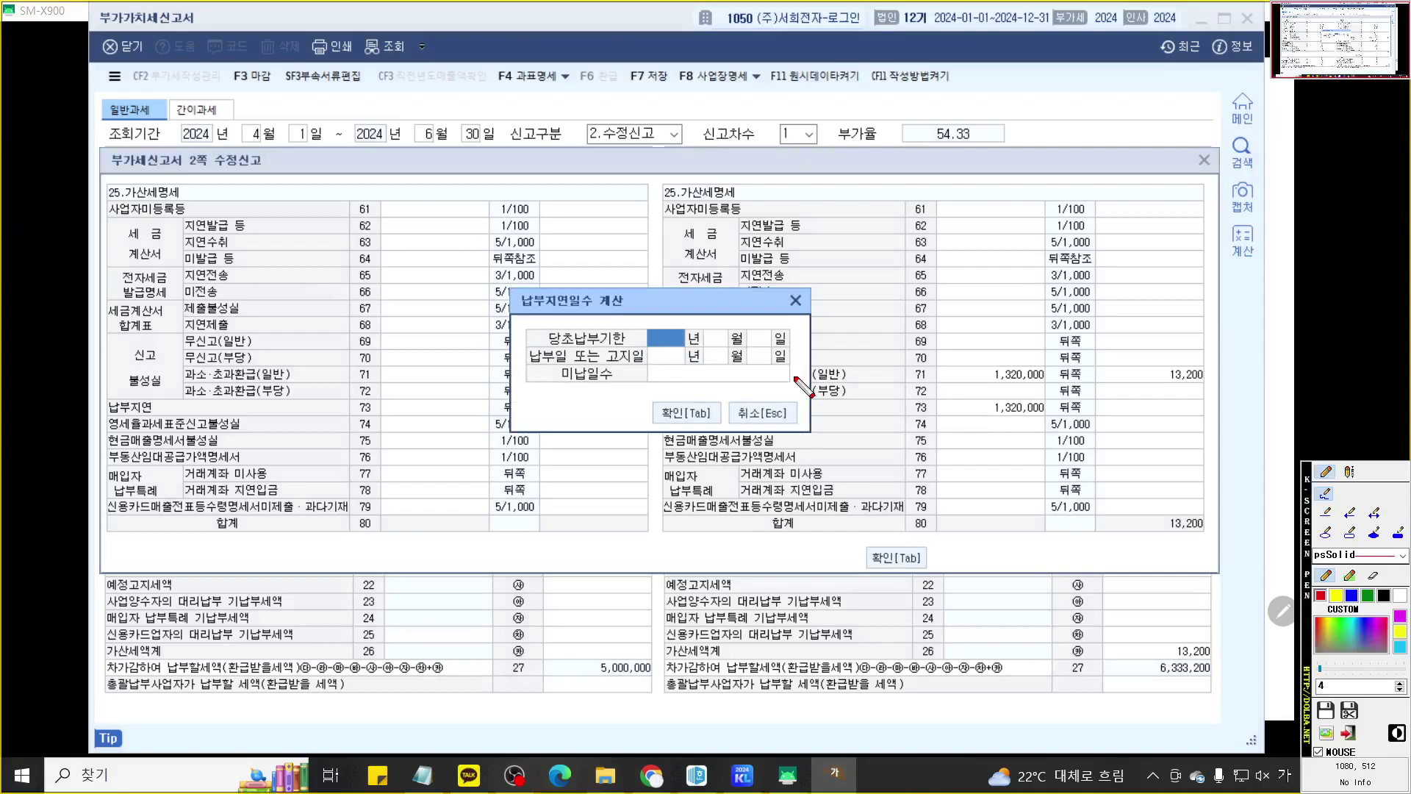
scroll(792, 376, "up", 8)
mouse_move(792, 376)
left_mouse_down()
mouse_move(783, 390)
mouse_move(767, 382)
left_mouse_up()
scroll(767, 382, "down", 4)
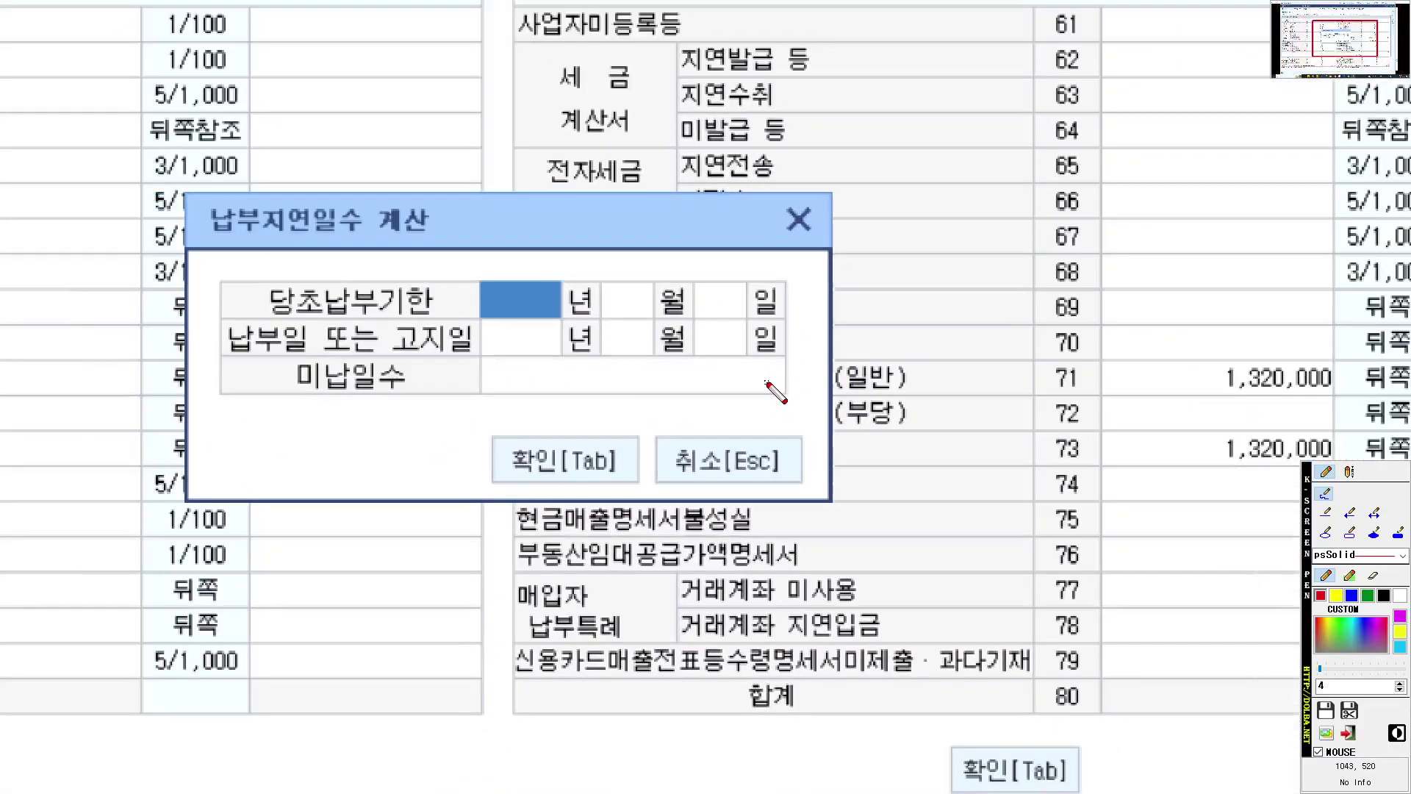
Step: Draw a red arrow from the row 73 amount to 당초납부기한, clear it, and set 당초납부기한 to 2024년 7월 25일
mouse_move(1202, 464)
left_mouse_down()
mouse_move(738, 284)
mouse_move(488, 298)
mouse_move(502, 269)
mouse_move(485, 301)
mouse_move(565, 328)
left_mouse_up()
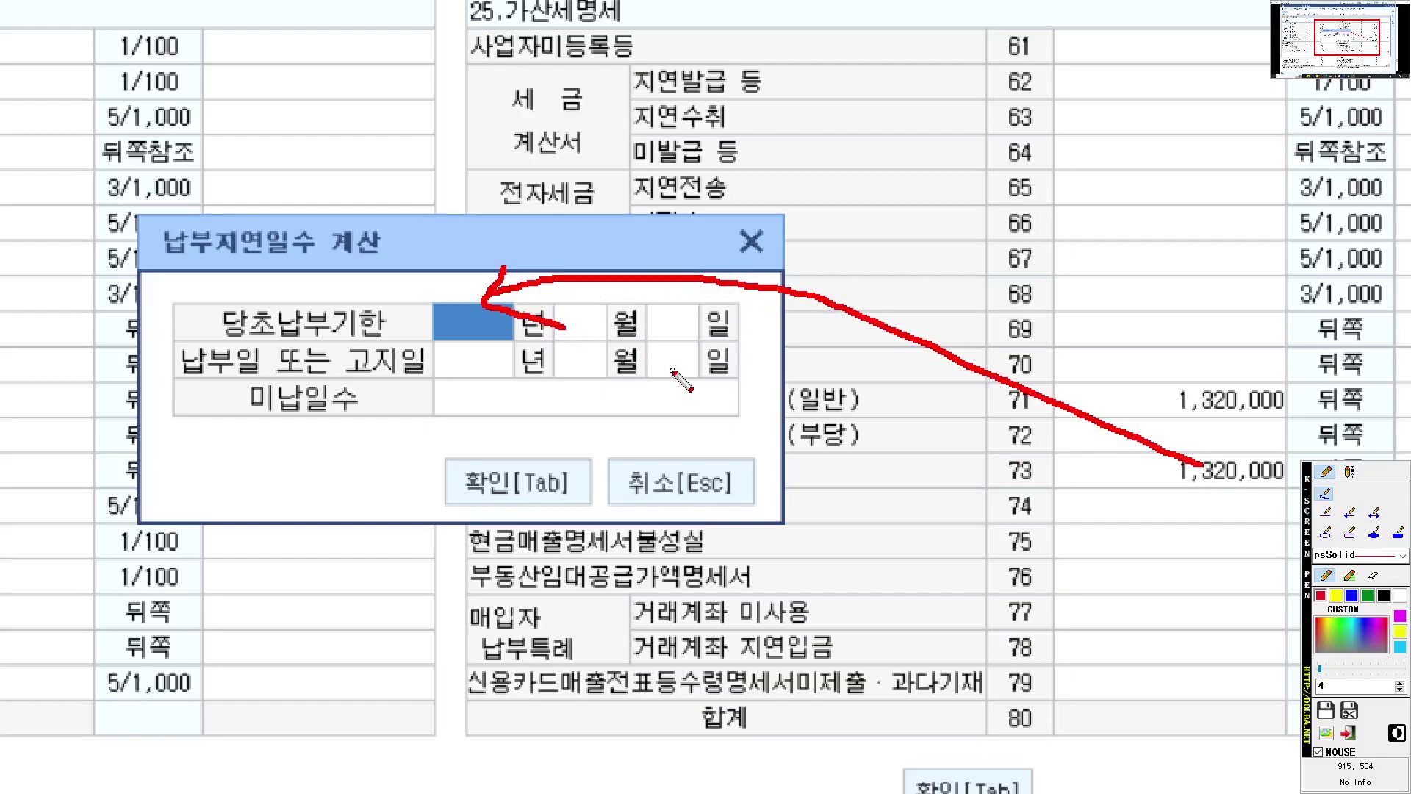
key("Escape")
type("024")
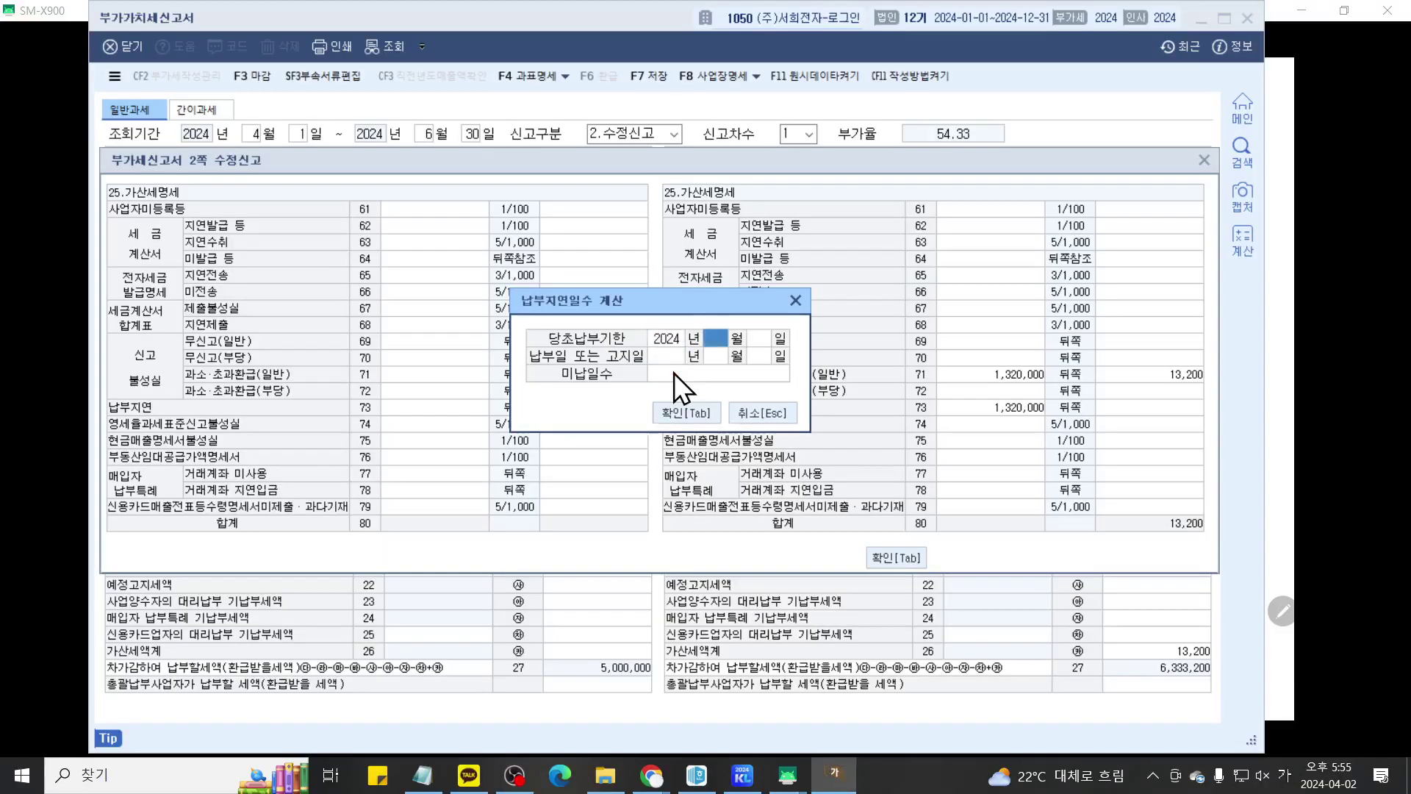
type("7")
key("Return")
type("25")
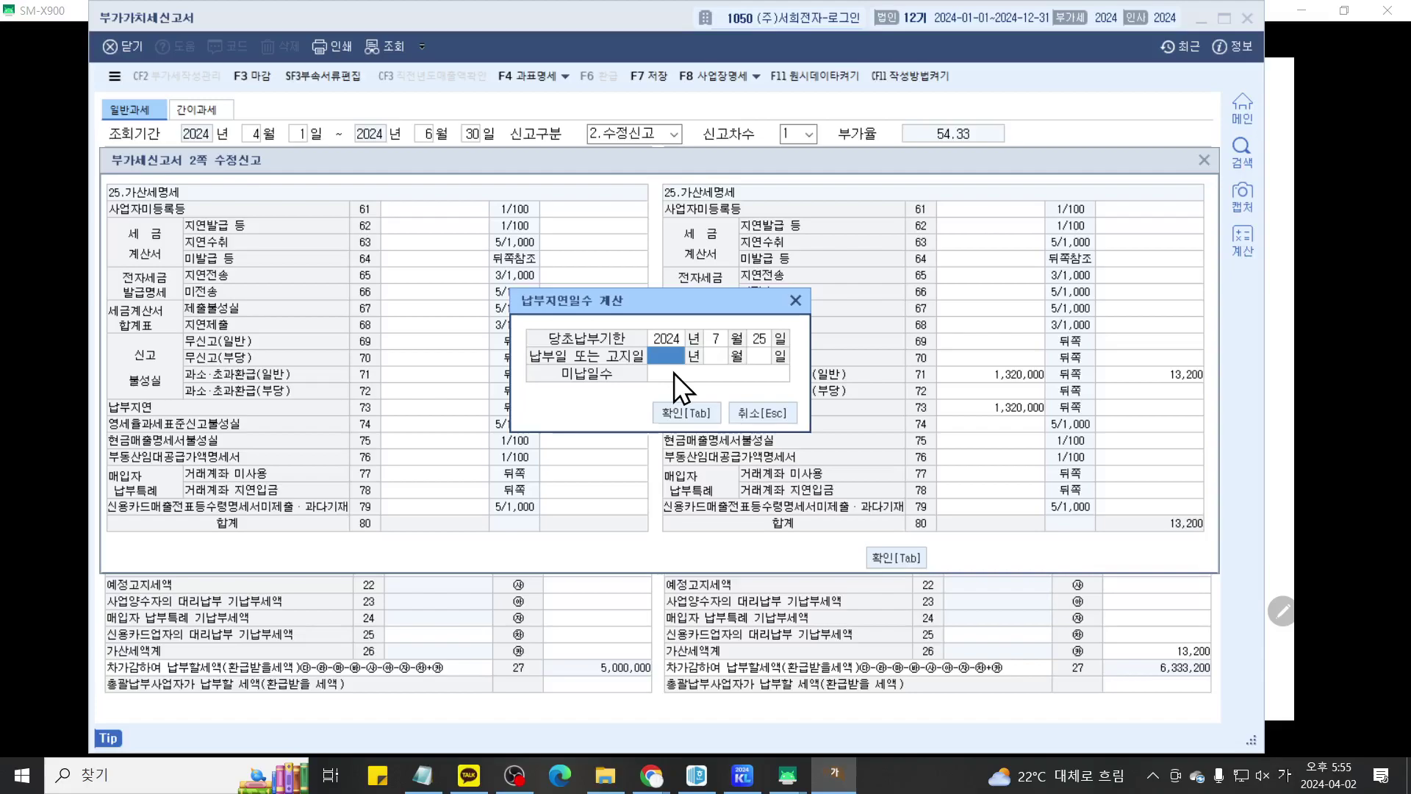
Step: Underline the 납부일 또는 고지일 row in red, clear the mark, and set that date to 2024년 8월 4일
key("ctrl+2")
scroll(673, 373, "up", 11)
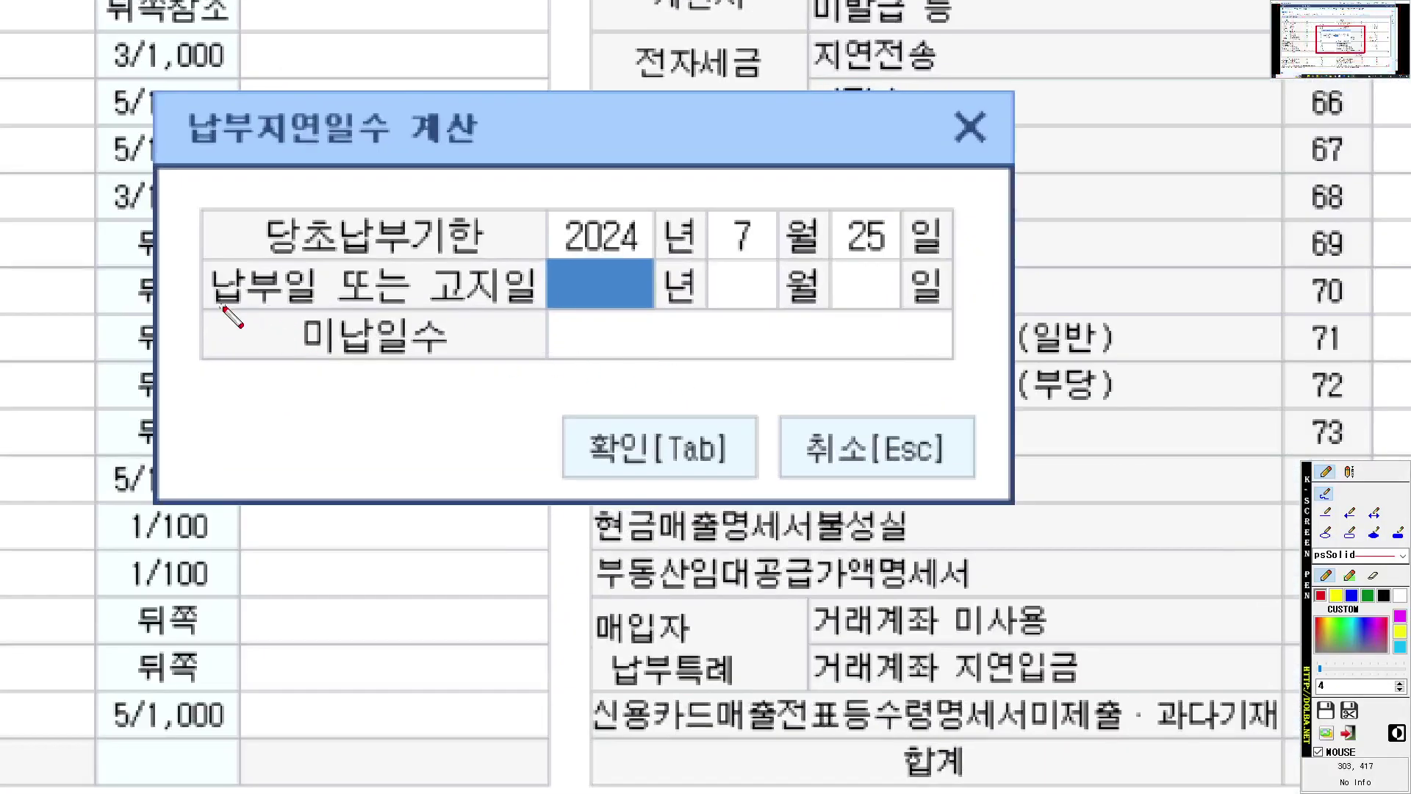
left_click_drag(208, 304, 1280, 302)
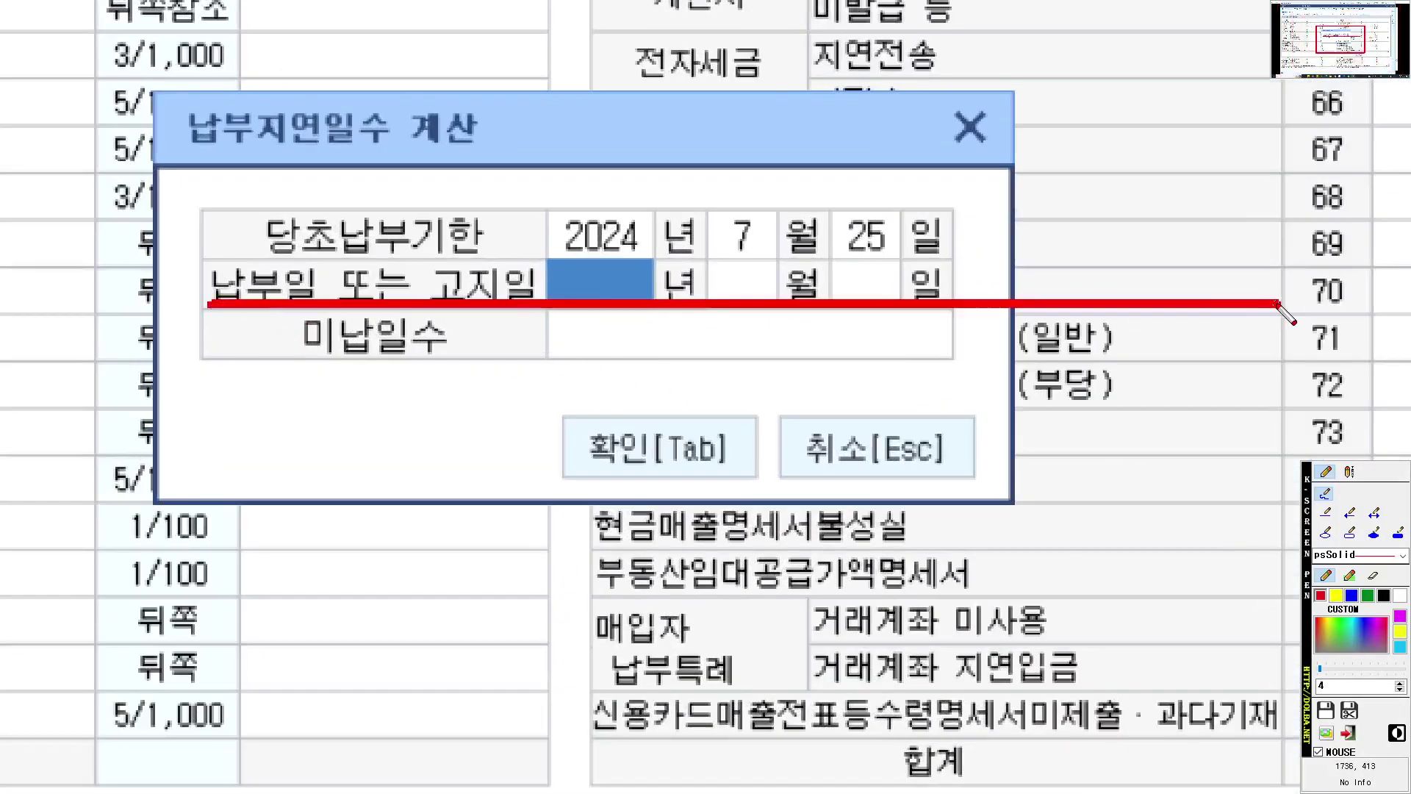
key("Escape")
type("20")
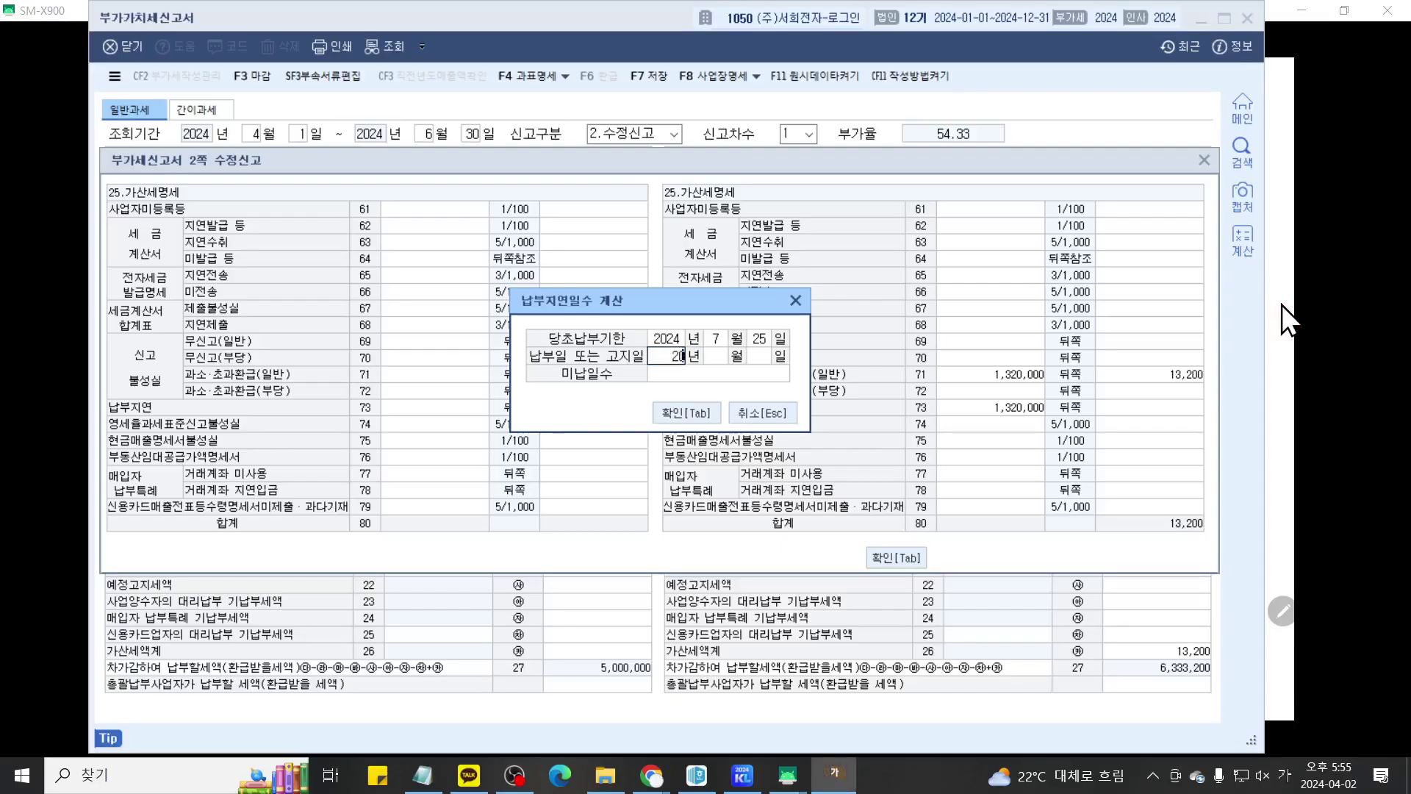
type("24 년 8")
key("Return")
type("4")
key("Return")
Step: Check the 미납일수 result in the 납부지연일수 계산 dialog and confirm it to fill in the row 73 tax
key("ctrl+grave")
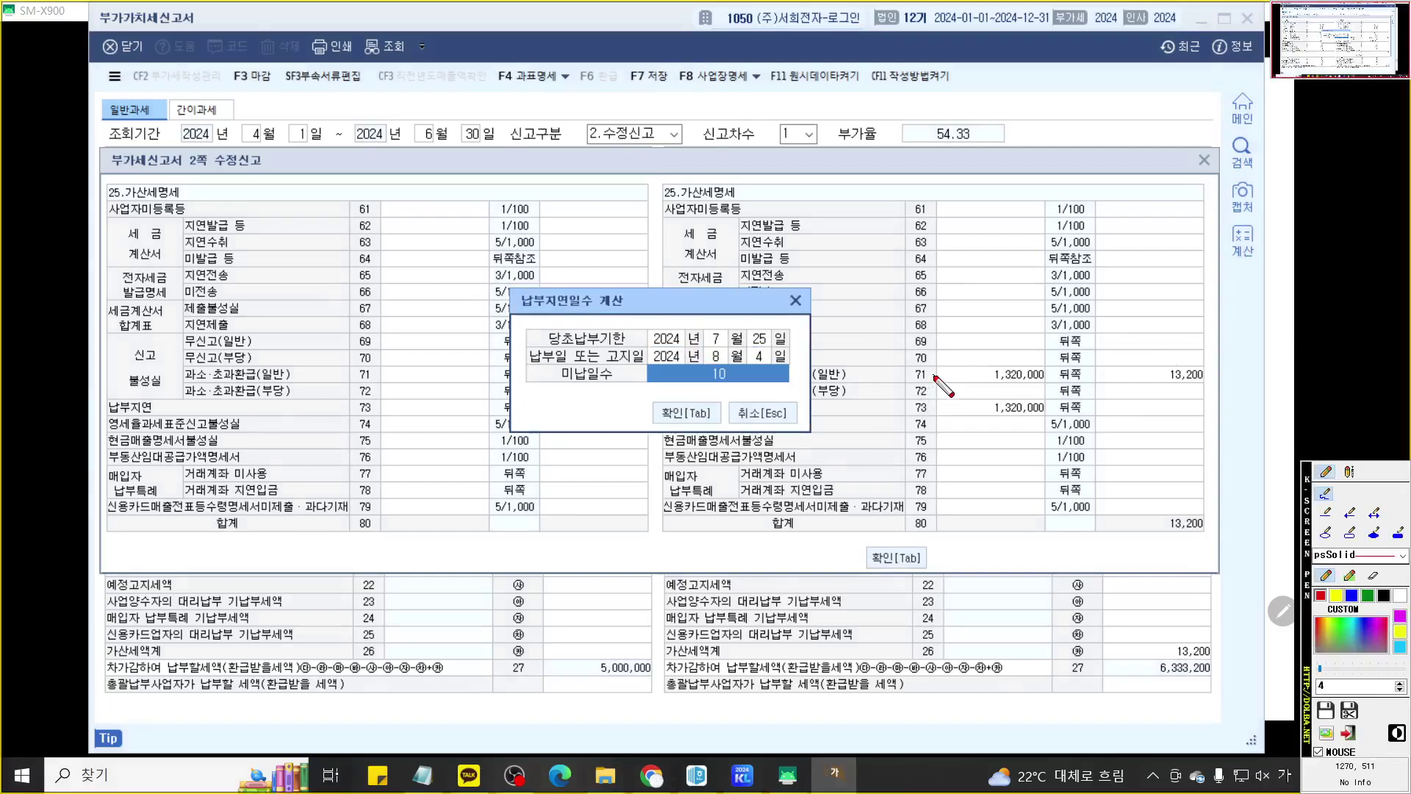
scroll(933, 375, "up", 7)
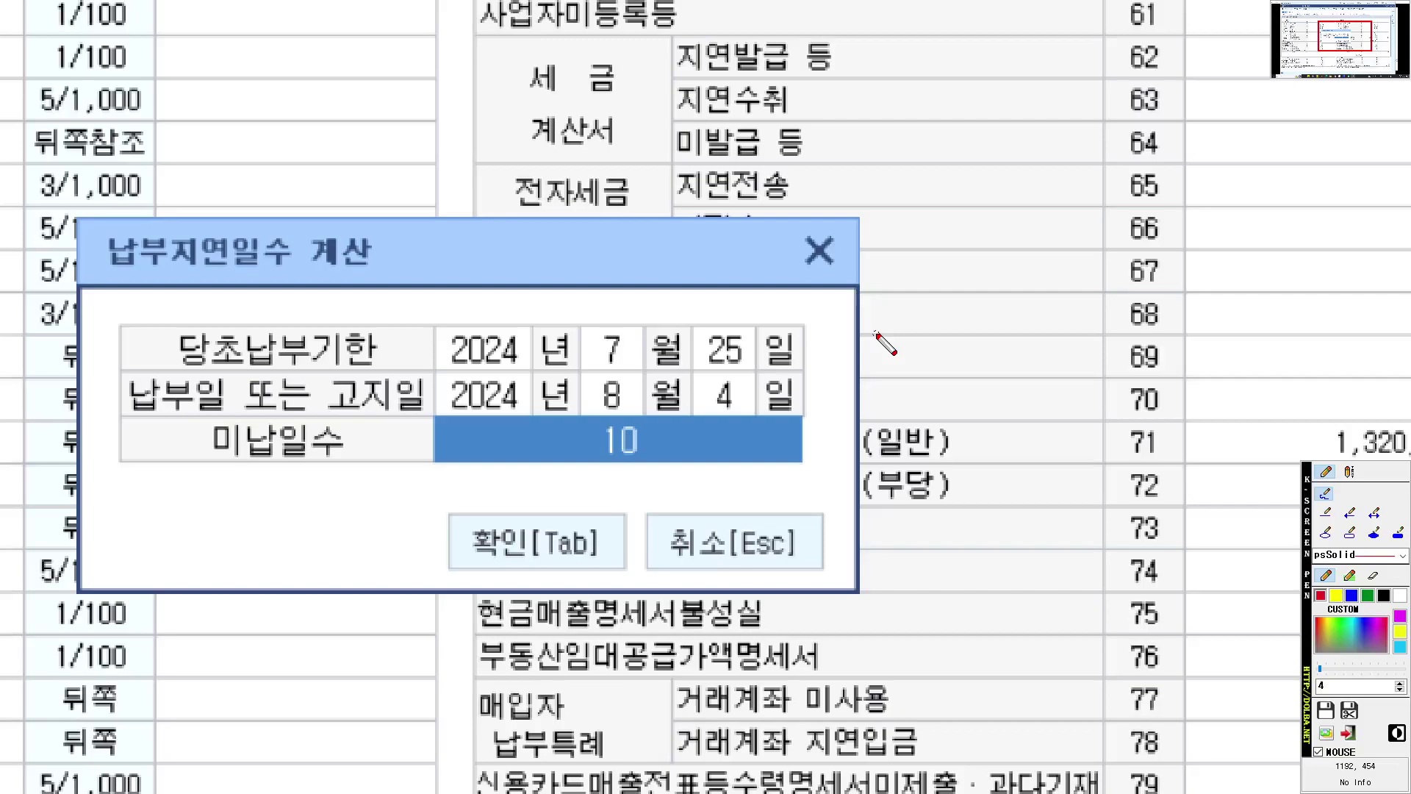
key("ctrl+grave")
key("Tab")
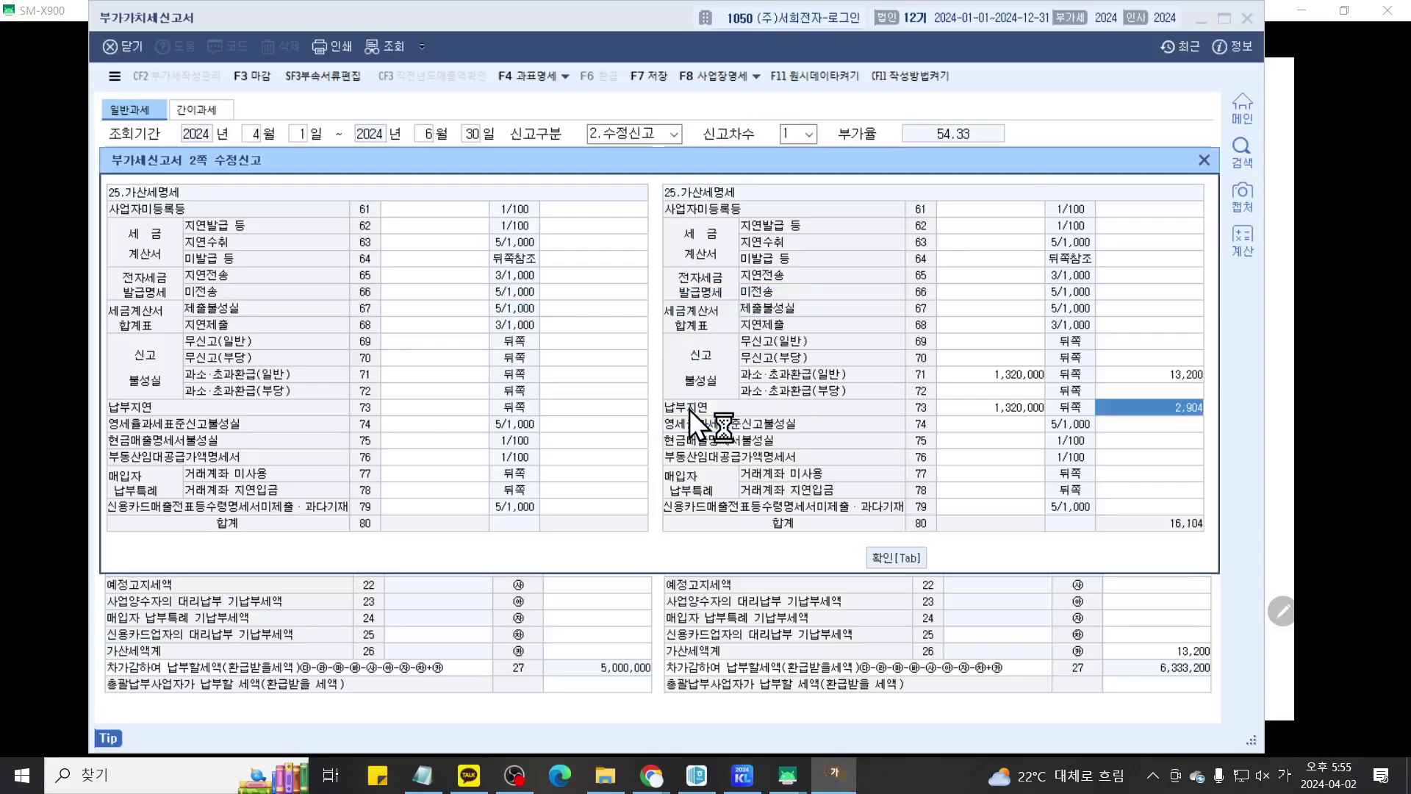
Step: Review the 가산세명세 table with the row 73 납부지연 tax underlined in red, and leave the annotation view
key("ctrl+grave")
scroll(1044, 470, "up", 3)
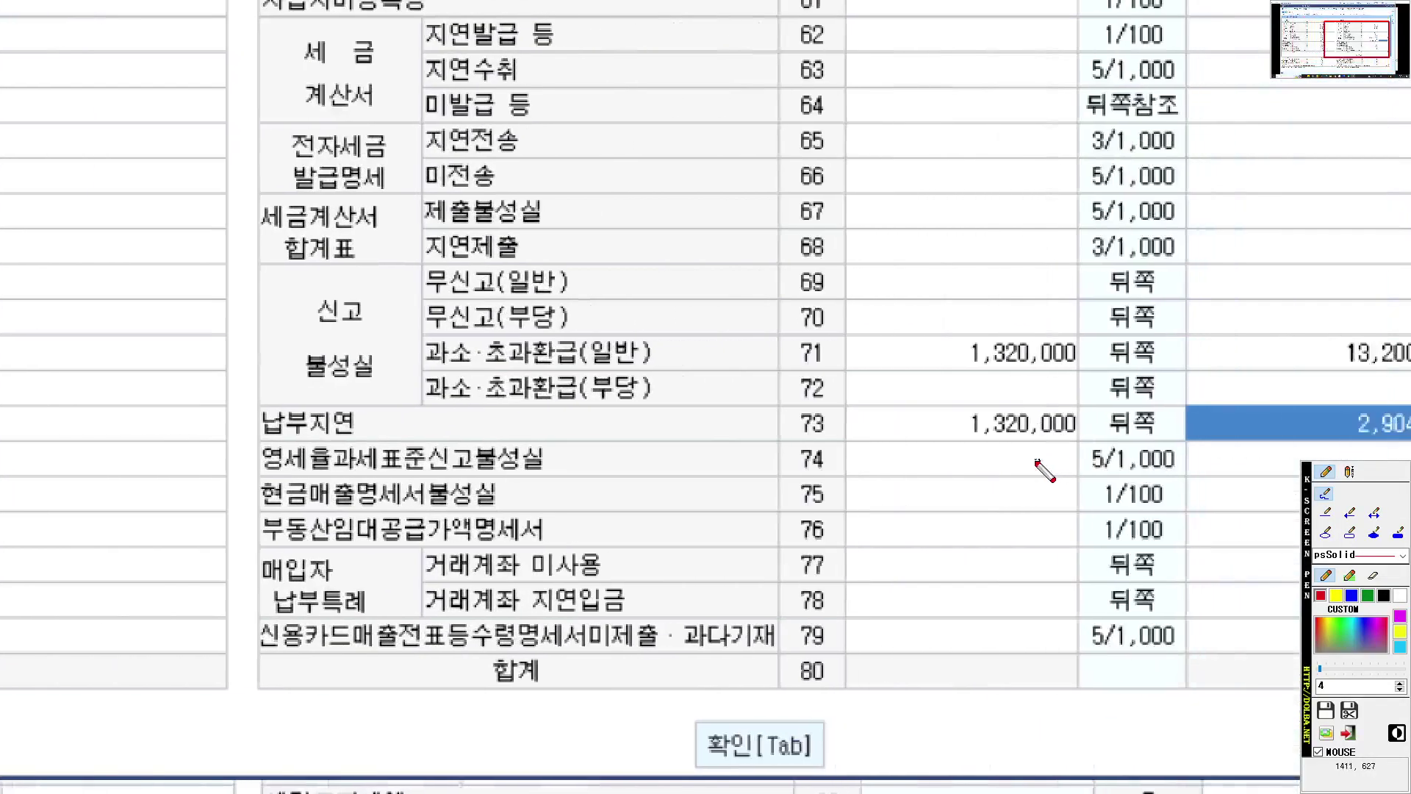
scroll(1037, 461, "down", 2)
scroll(992, 485, "up", 2)
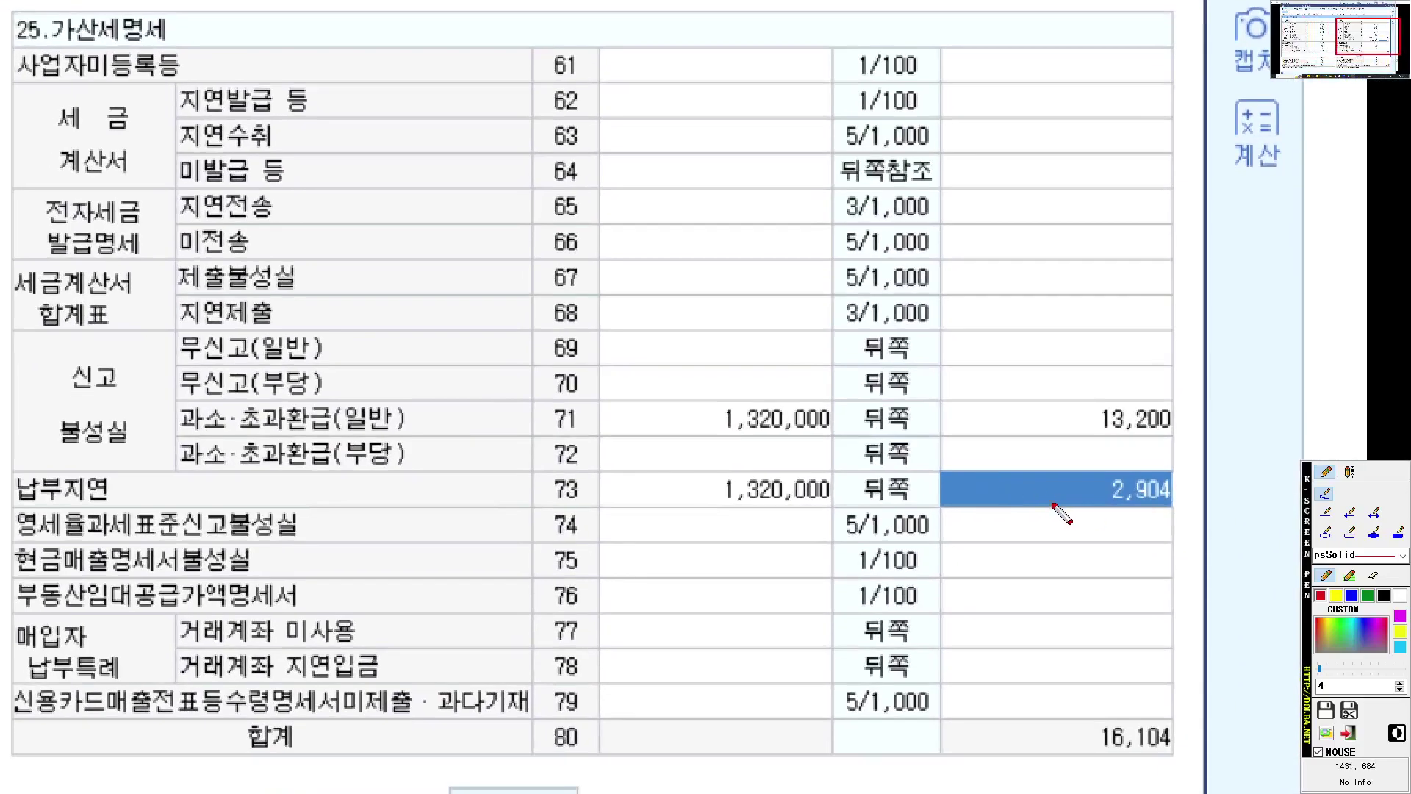
left_click_drag(1053, 504, 1277, 504)
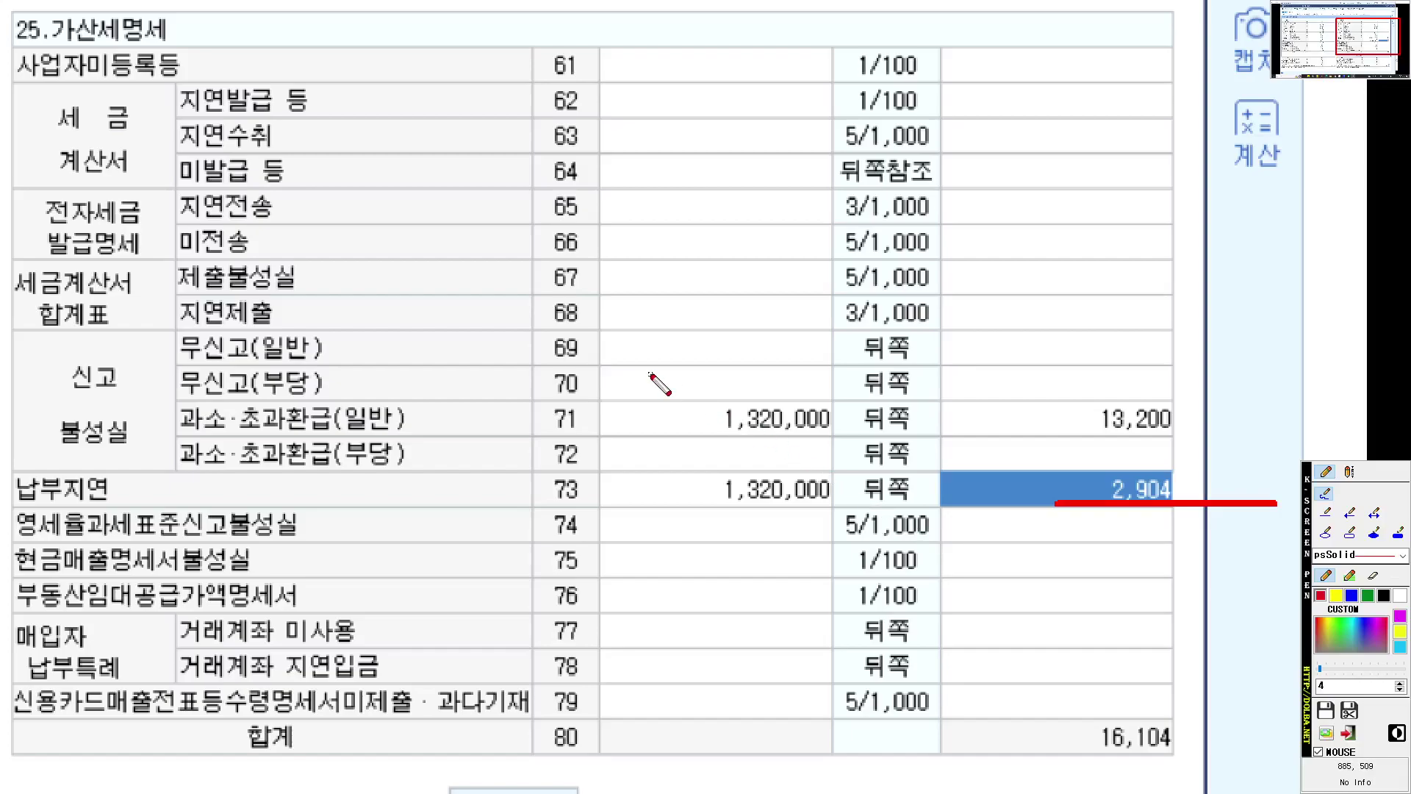
scroll(599, 371, "down", 2)
scroll(587, 371, "up", 2)
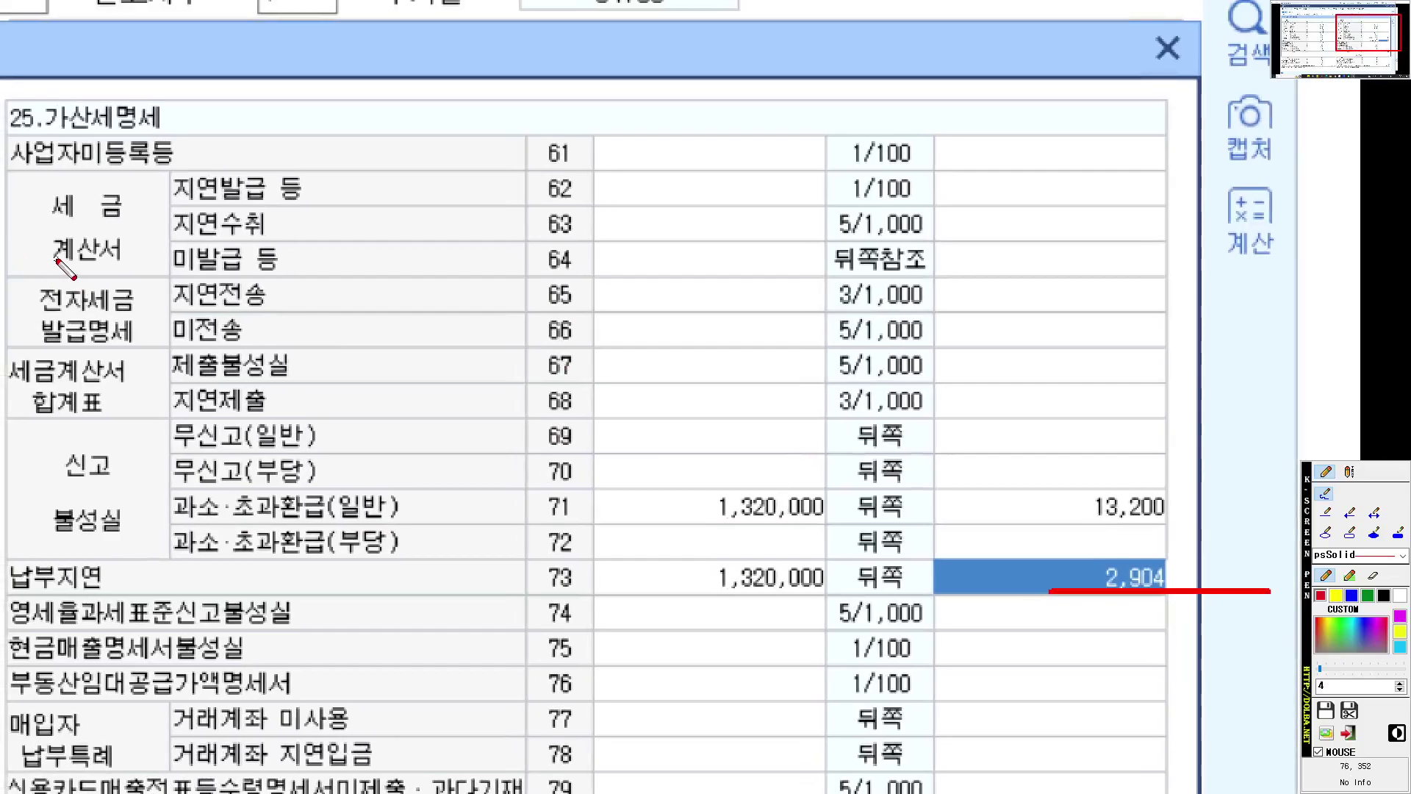
right_click(385, 443)
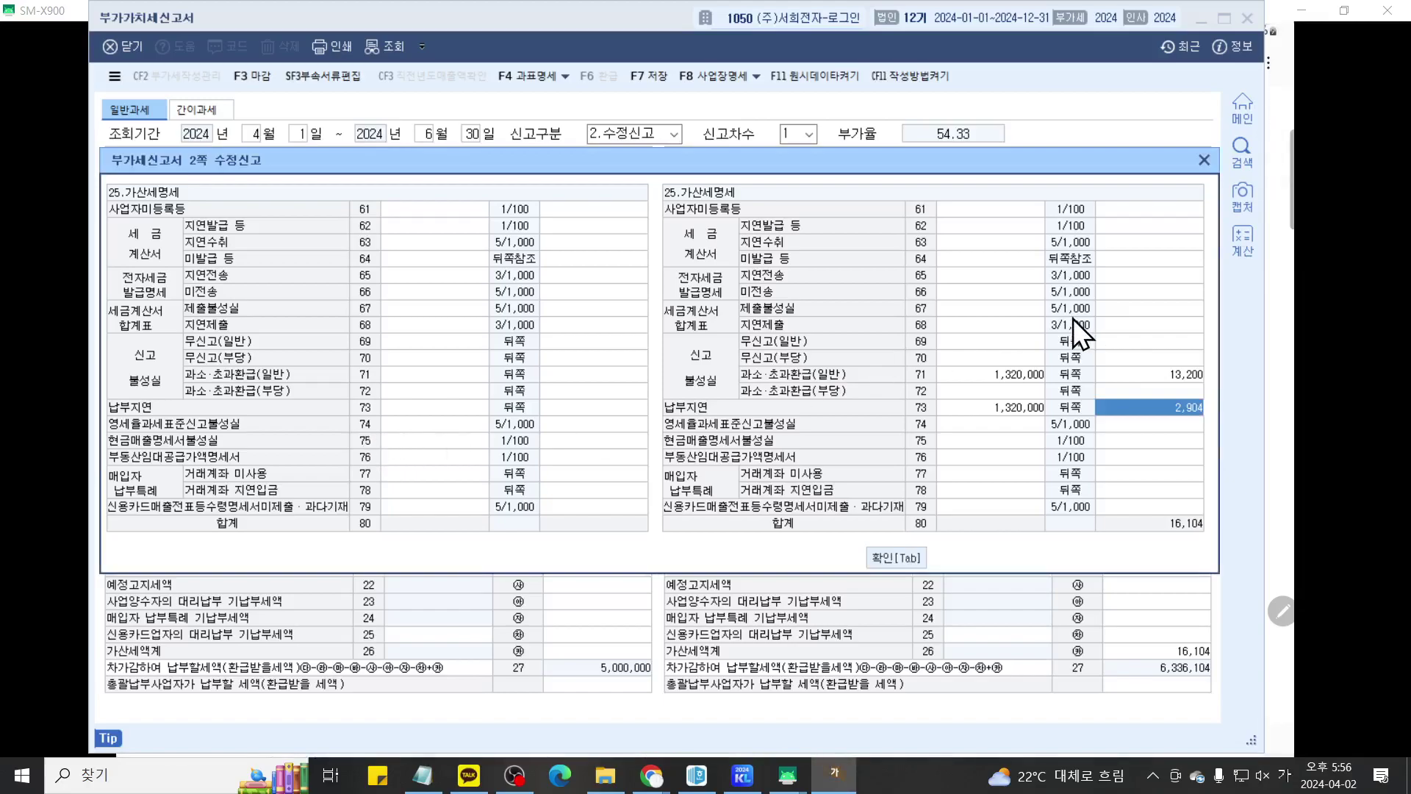
Step: Circle the 세금계산서 category and underline 미발급 등 (row 64) in red, then clear the annotations
key("ctrl+shift+p")
scroll(961, 314, "up", 3)
left_click_drag(960, 315, 856, 368)
mouse_move(228, 346)
left_mouse_down()
mouse_move(111, 368)
mouse_move(228, 235)
mouse_move(217, 357)
mouse_move(381, 360)
left_mouse_up()
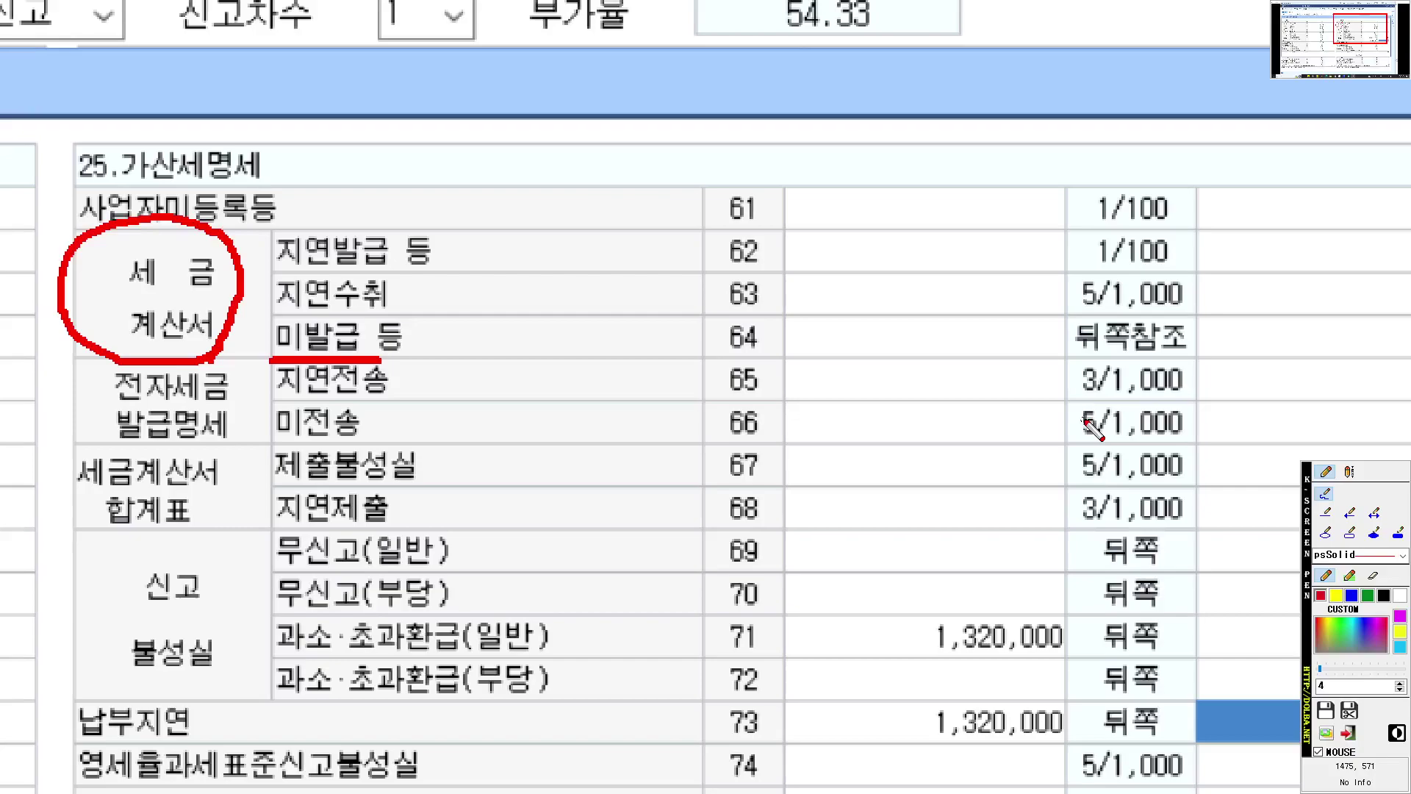
key("Escape")
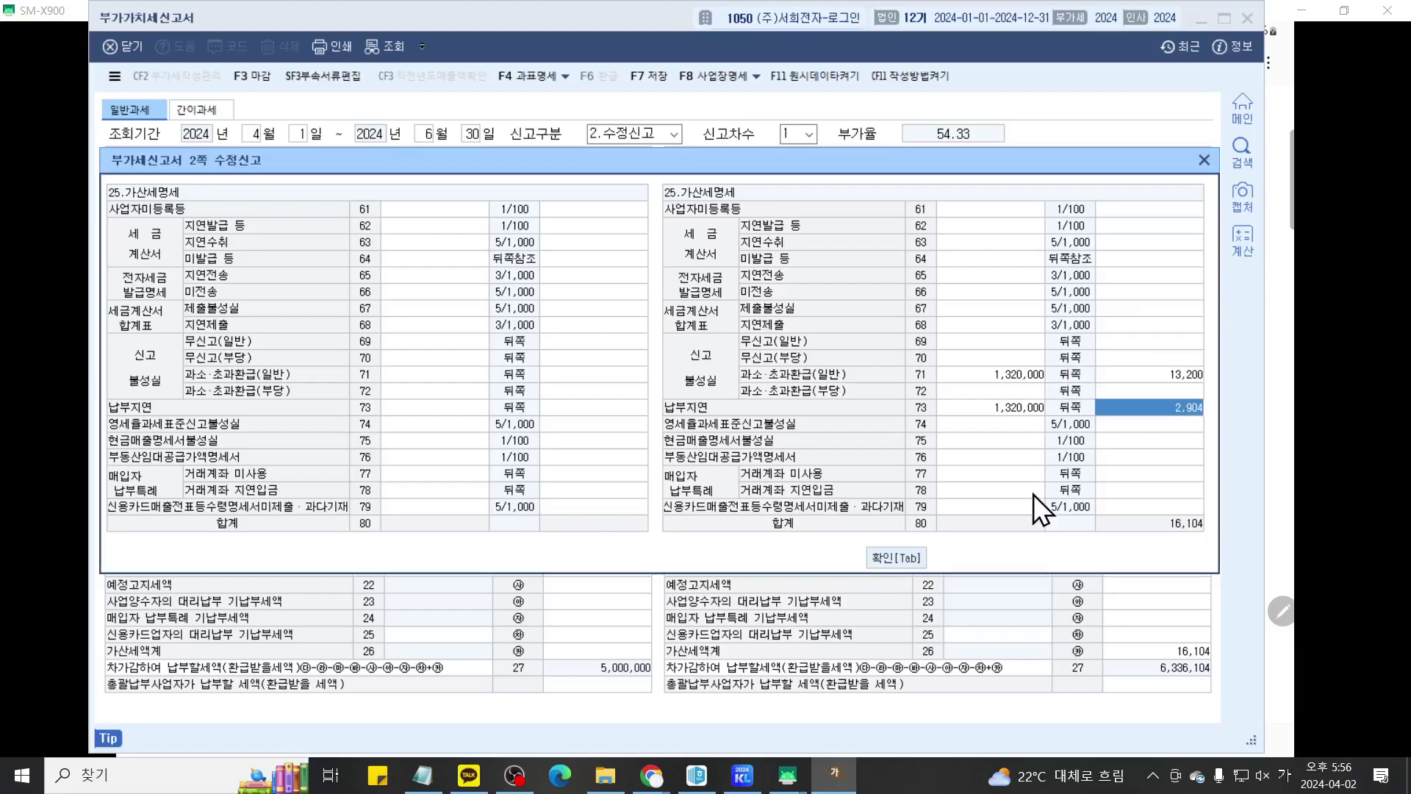
Step: Check the exam problem in the SM-X900 tablet view, return to the VAT return, and enter 20,000,000 as the row 64 미발급 등 amount
left_click(787, 775)
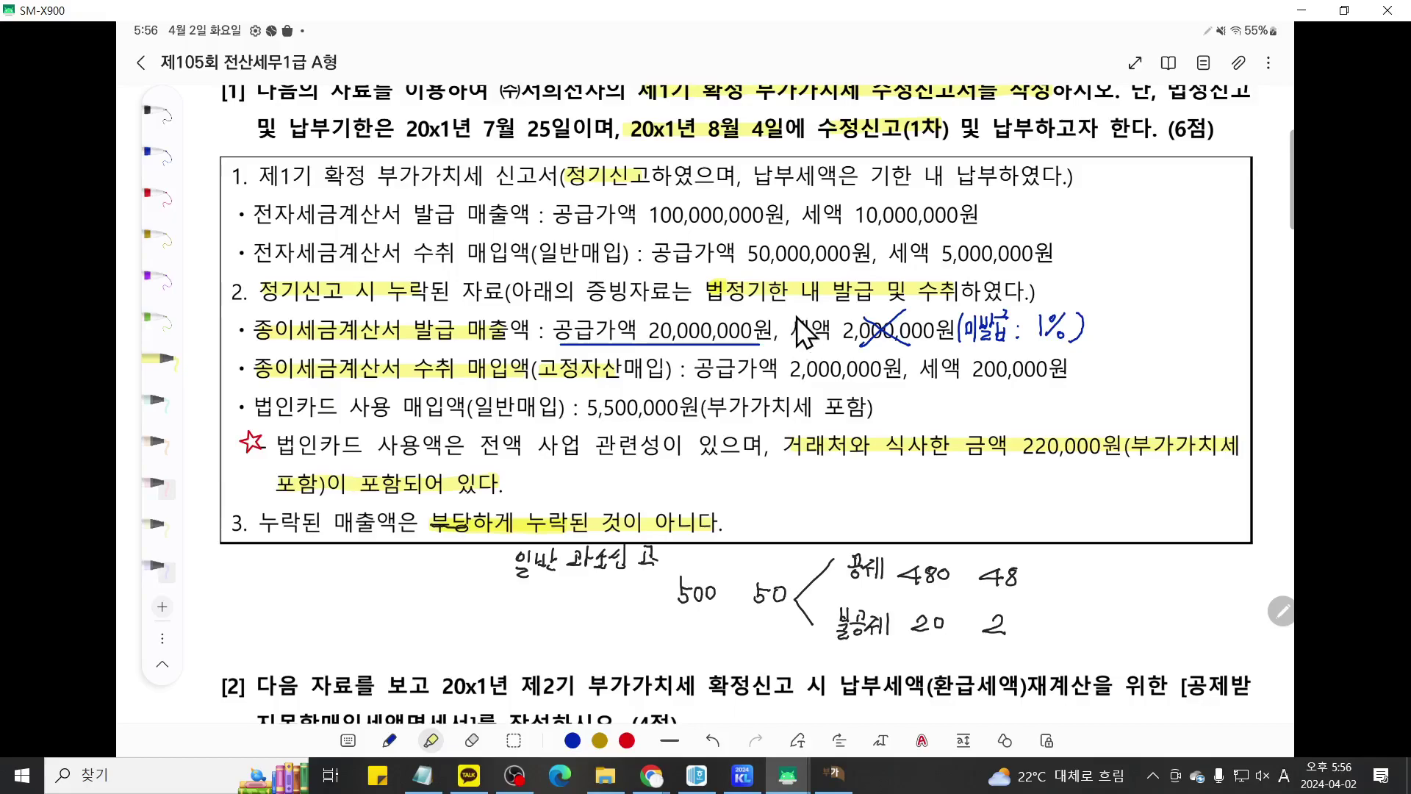
left_click(834, 773)
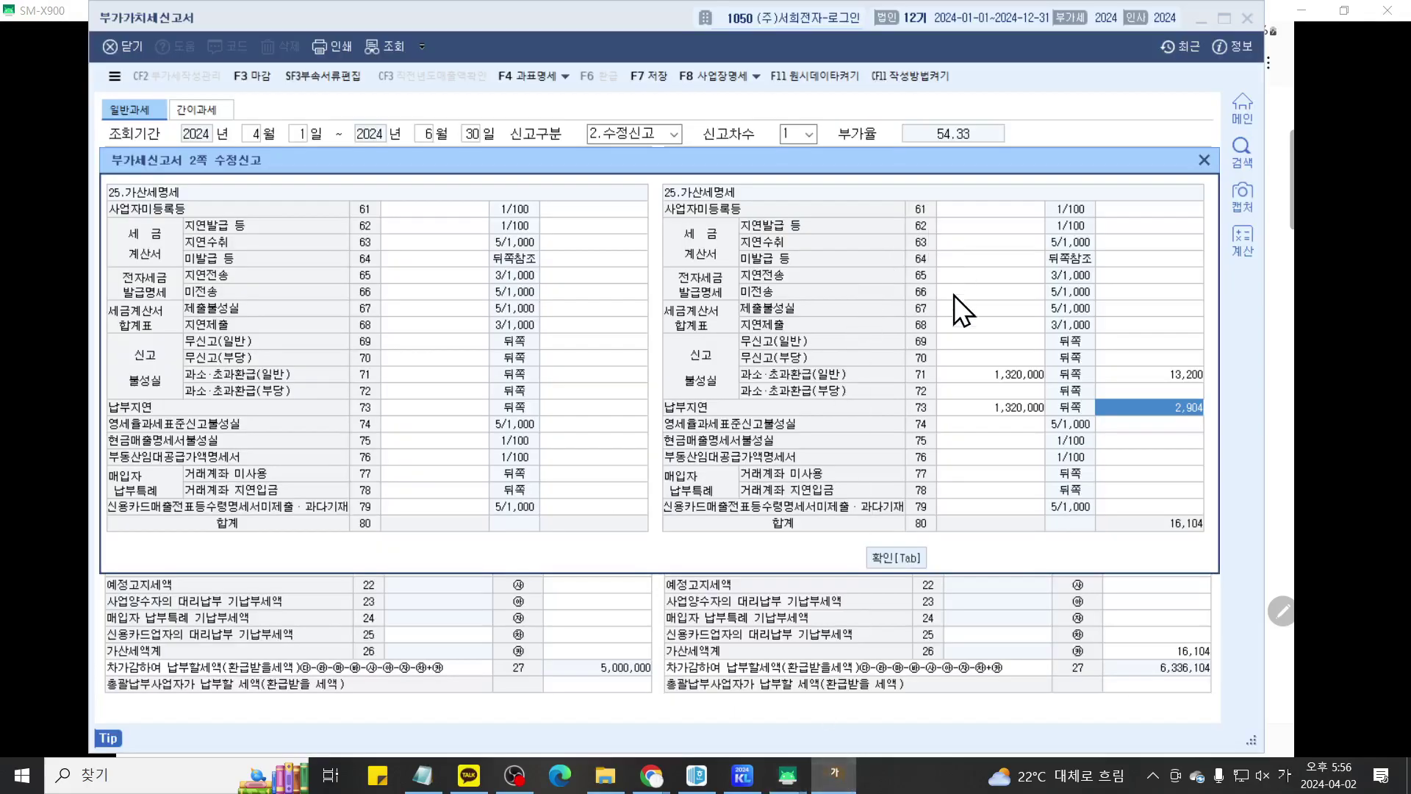
left_click(973, 260)
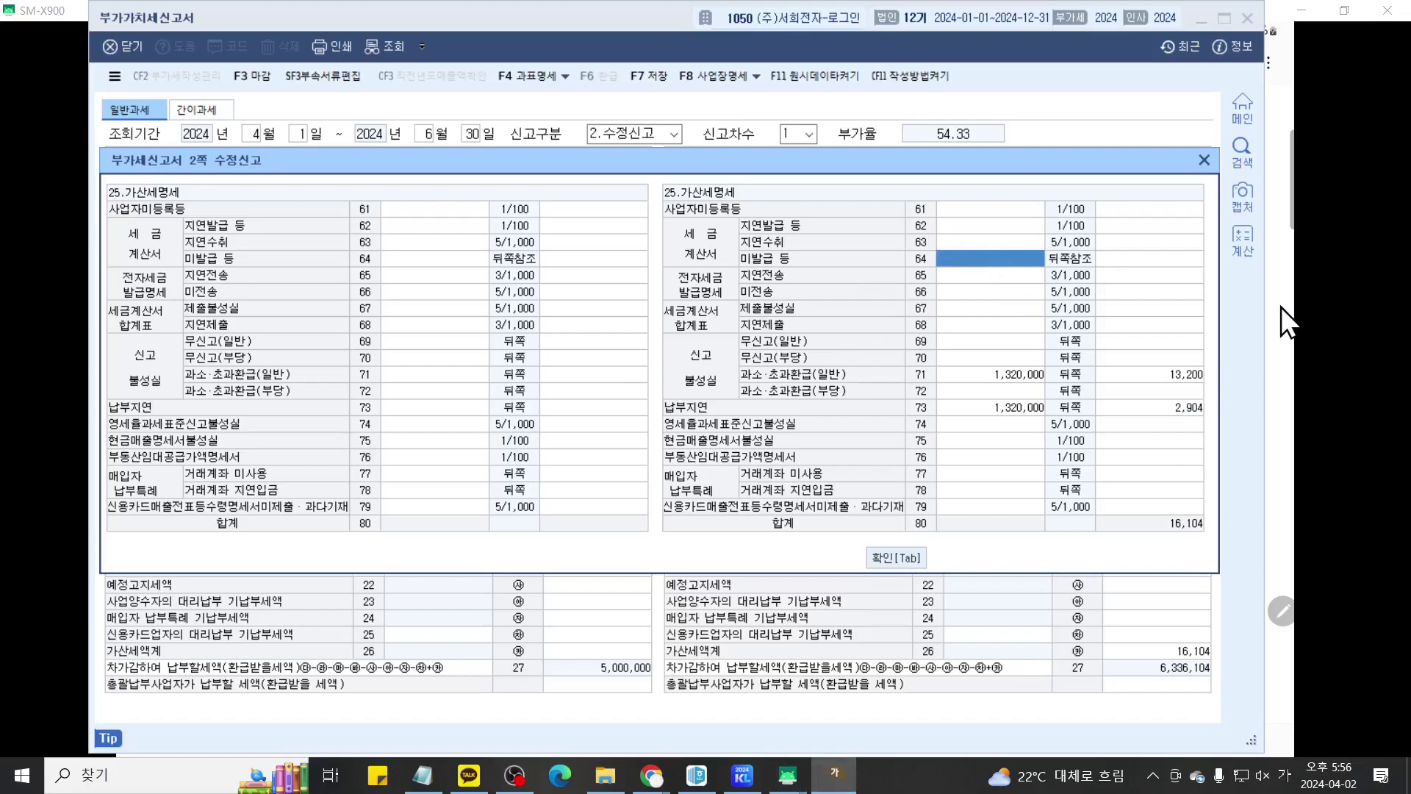
type("20000000")
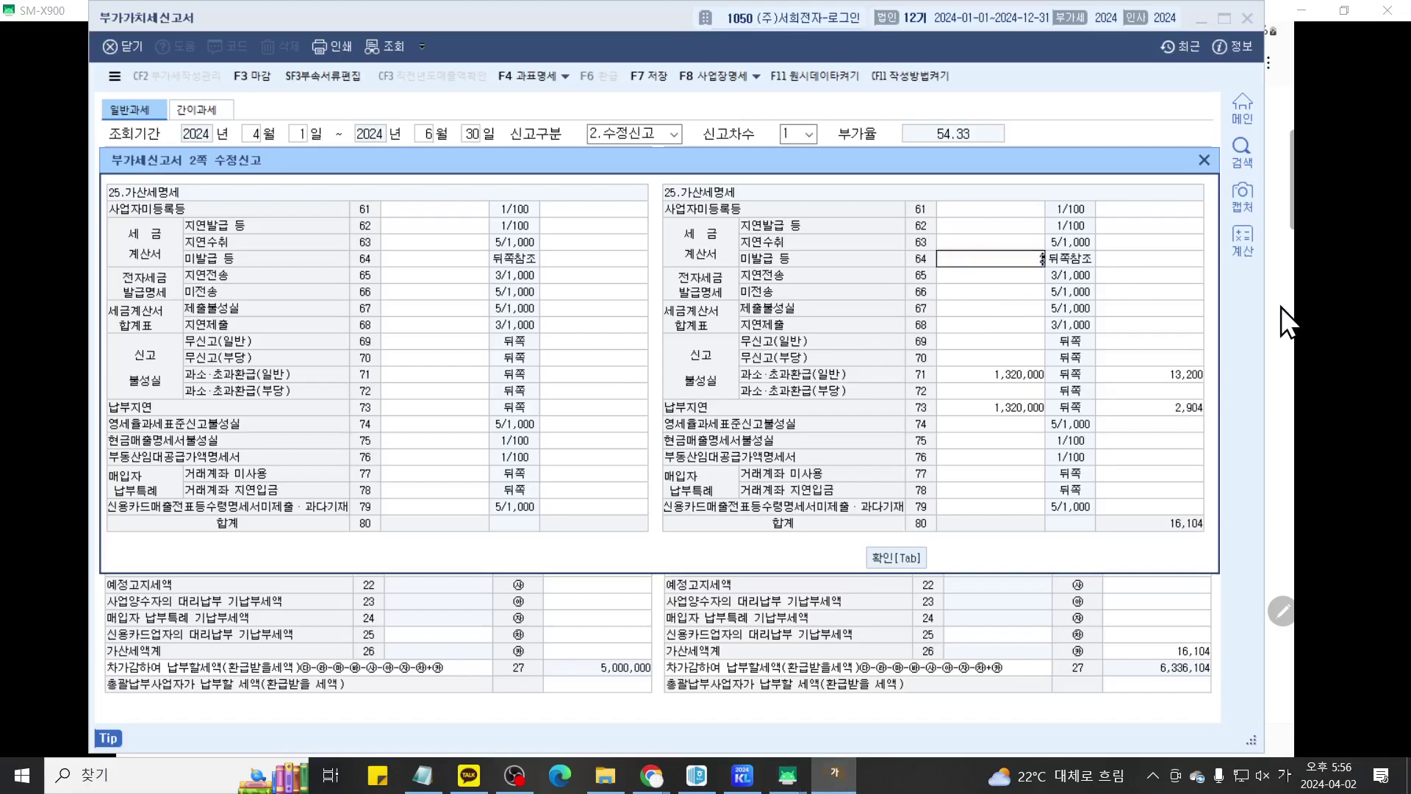
key("Return")
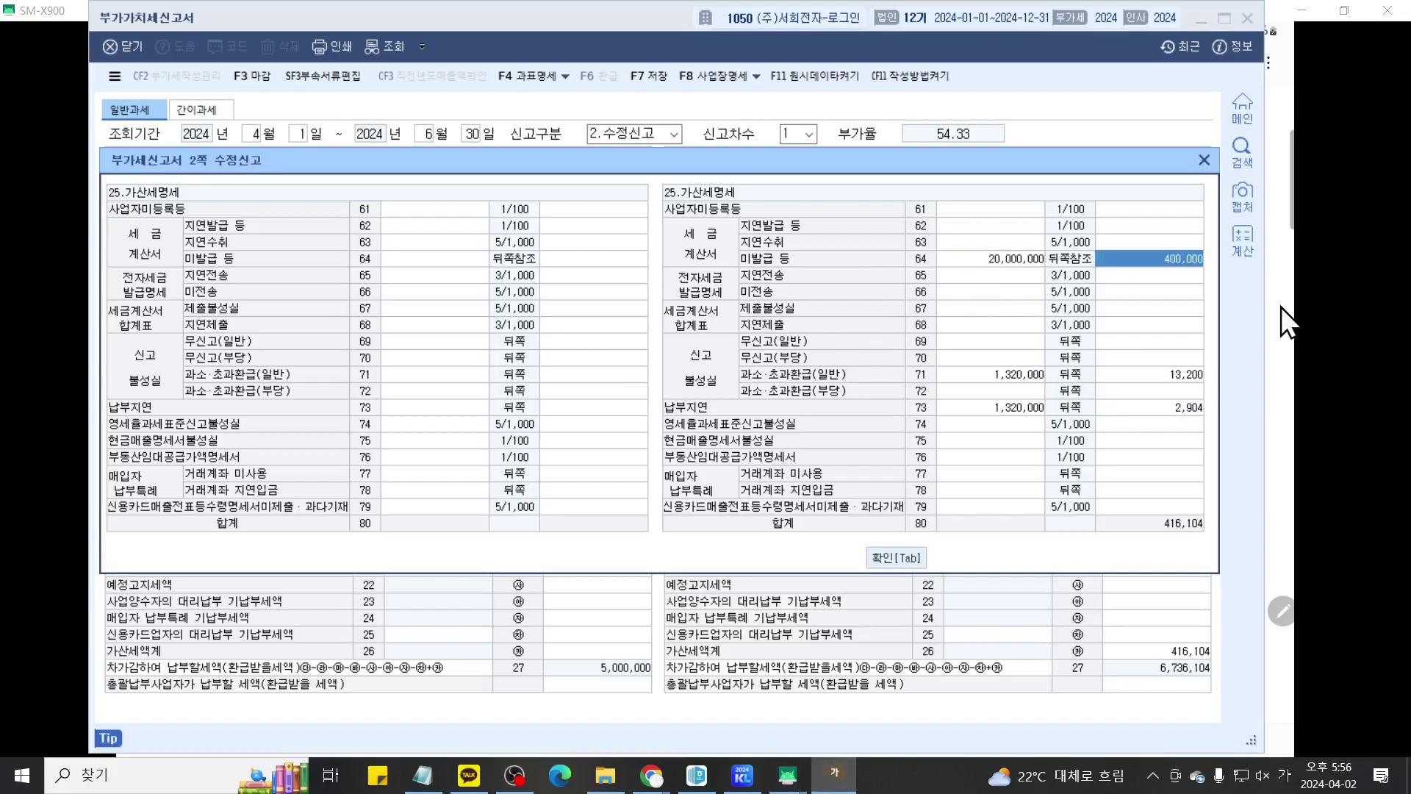
Step: Set the row 64 미발급 등 tax to 200,000, and draw and clear a red line under row 74
key("F9")
scroll(1062, 281, "up", 3)
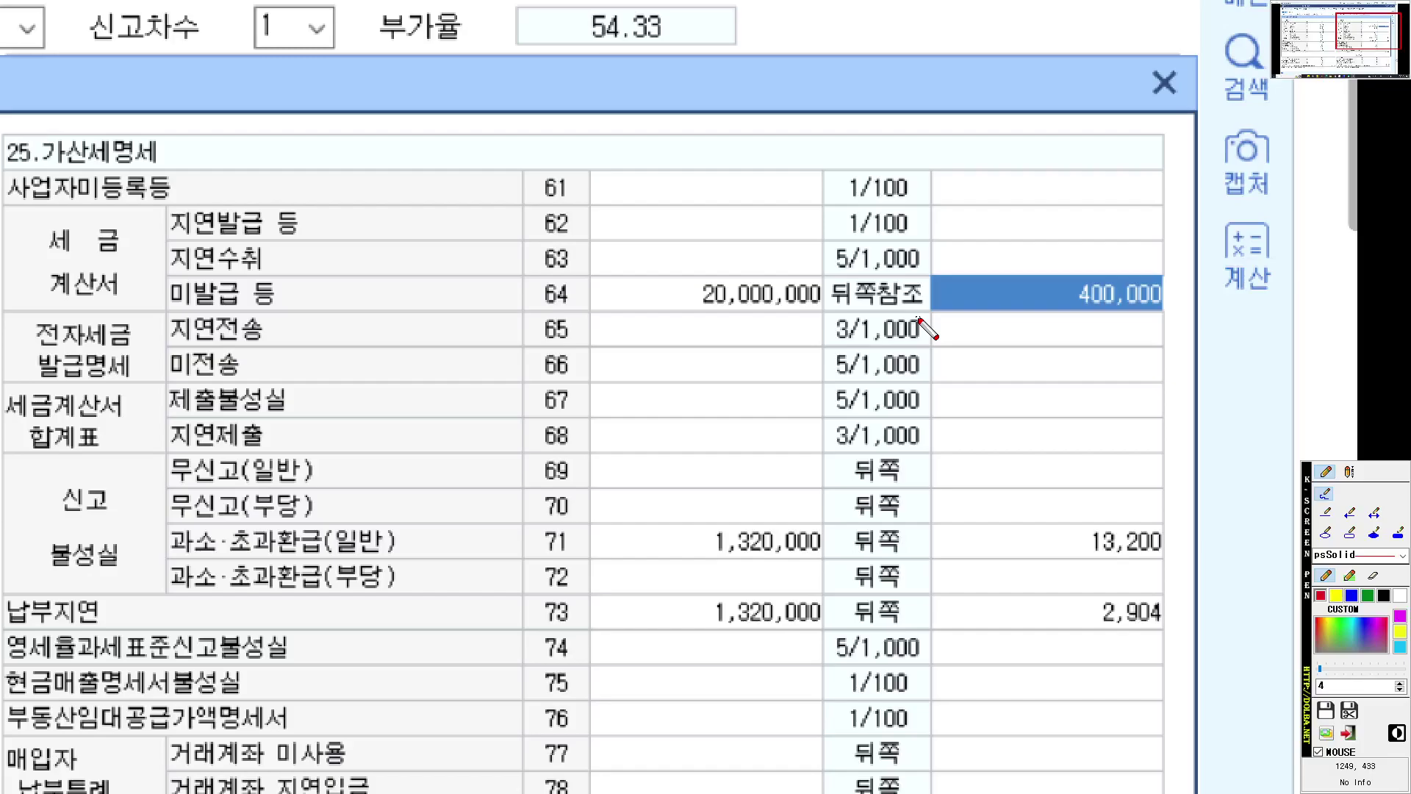
type("20,0")
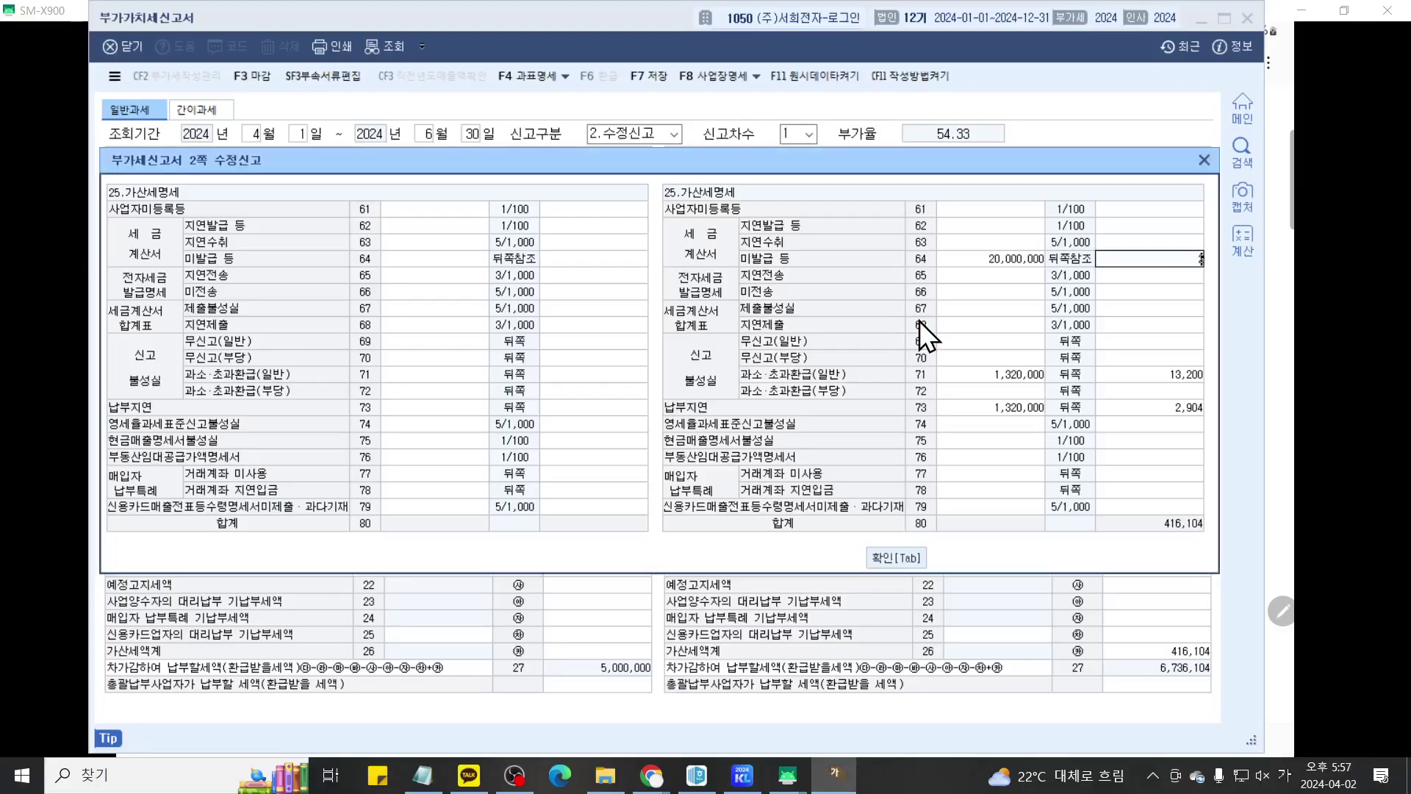
type("00,0")
key("Return")
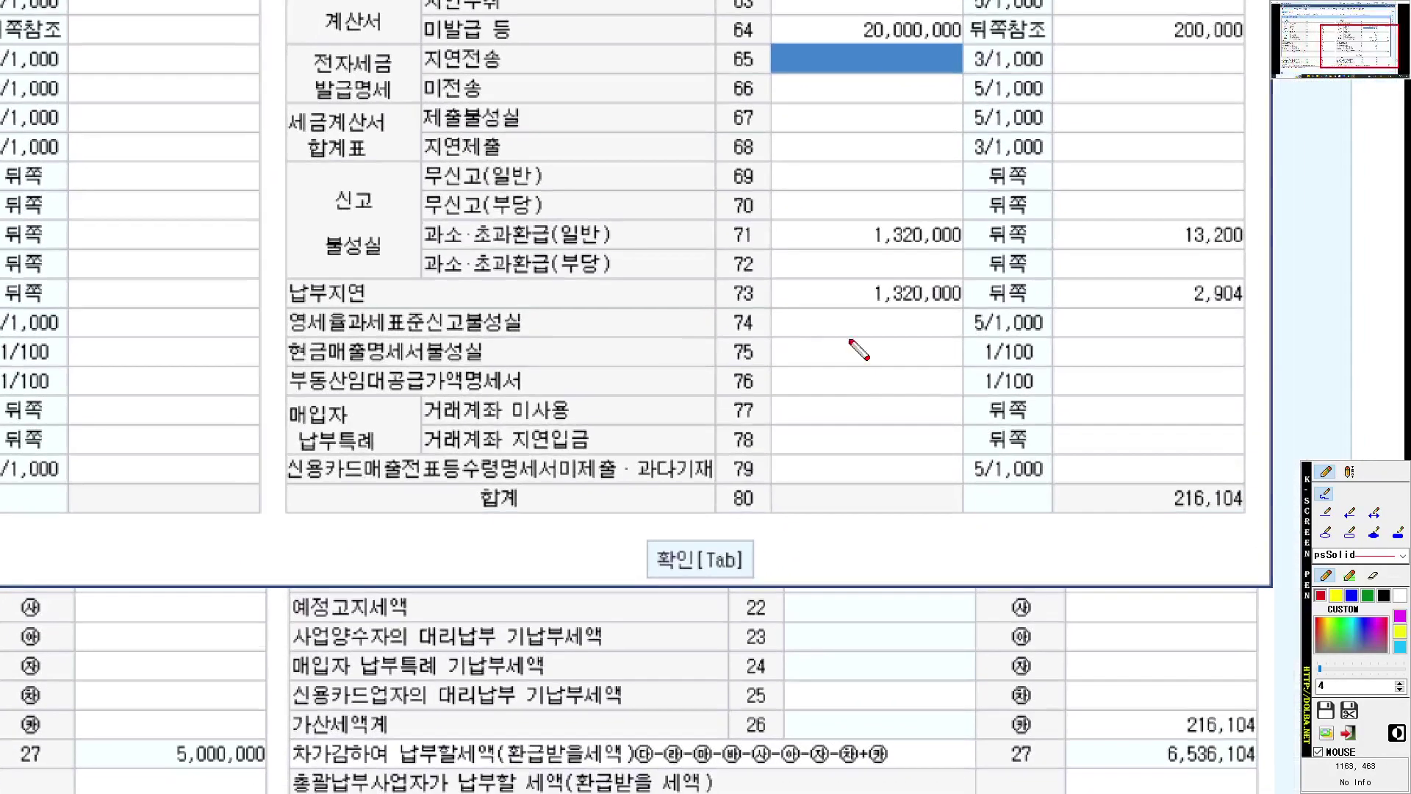
left_click_drag(293, 331, 1407, 331)
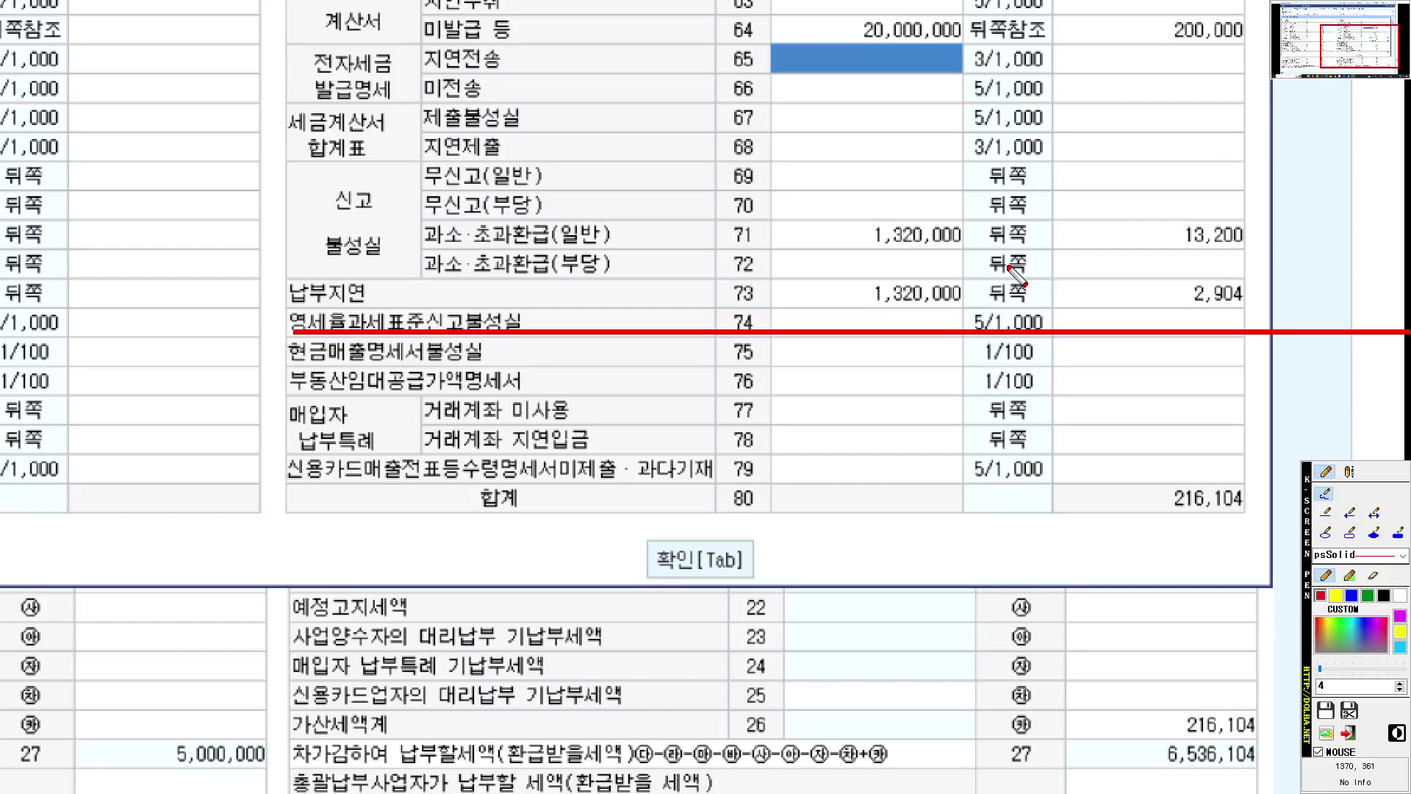
key("Escape")
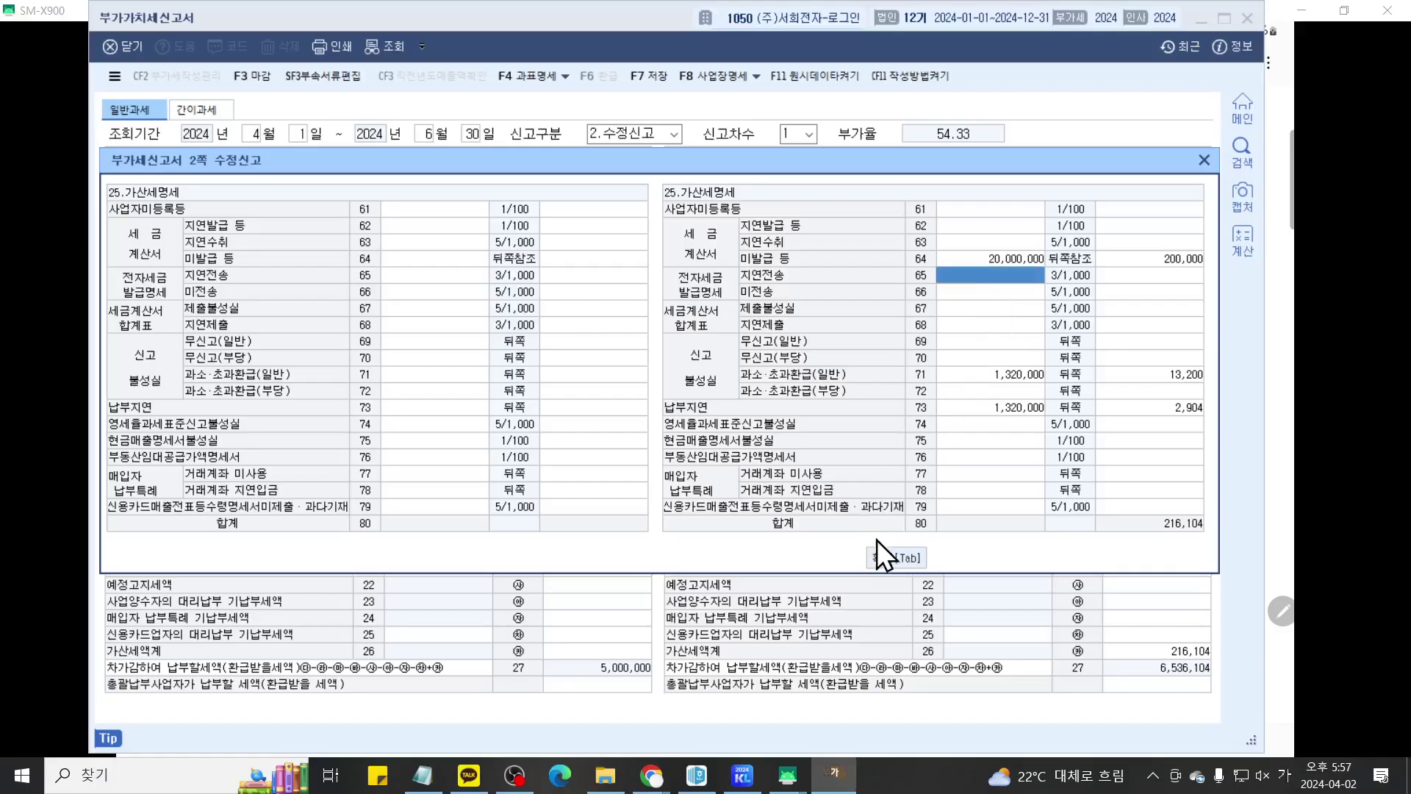
Step: Confirm the 가산세명세 page of the amended return and close the 작성방법 guidance window
left_click(883, 557)
left_click(513, 775)
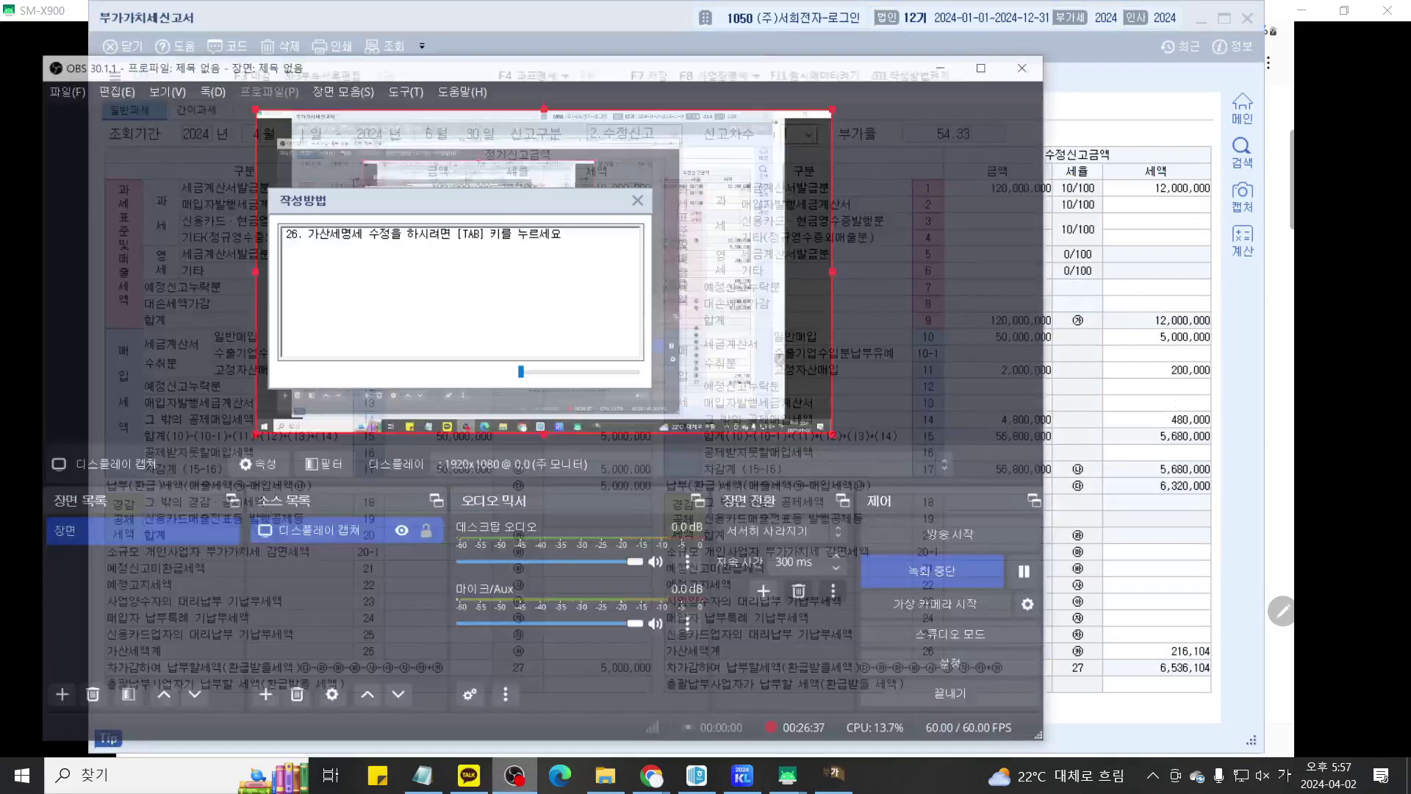
left_click(637, 200)
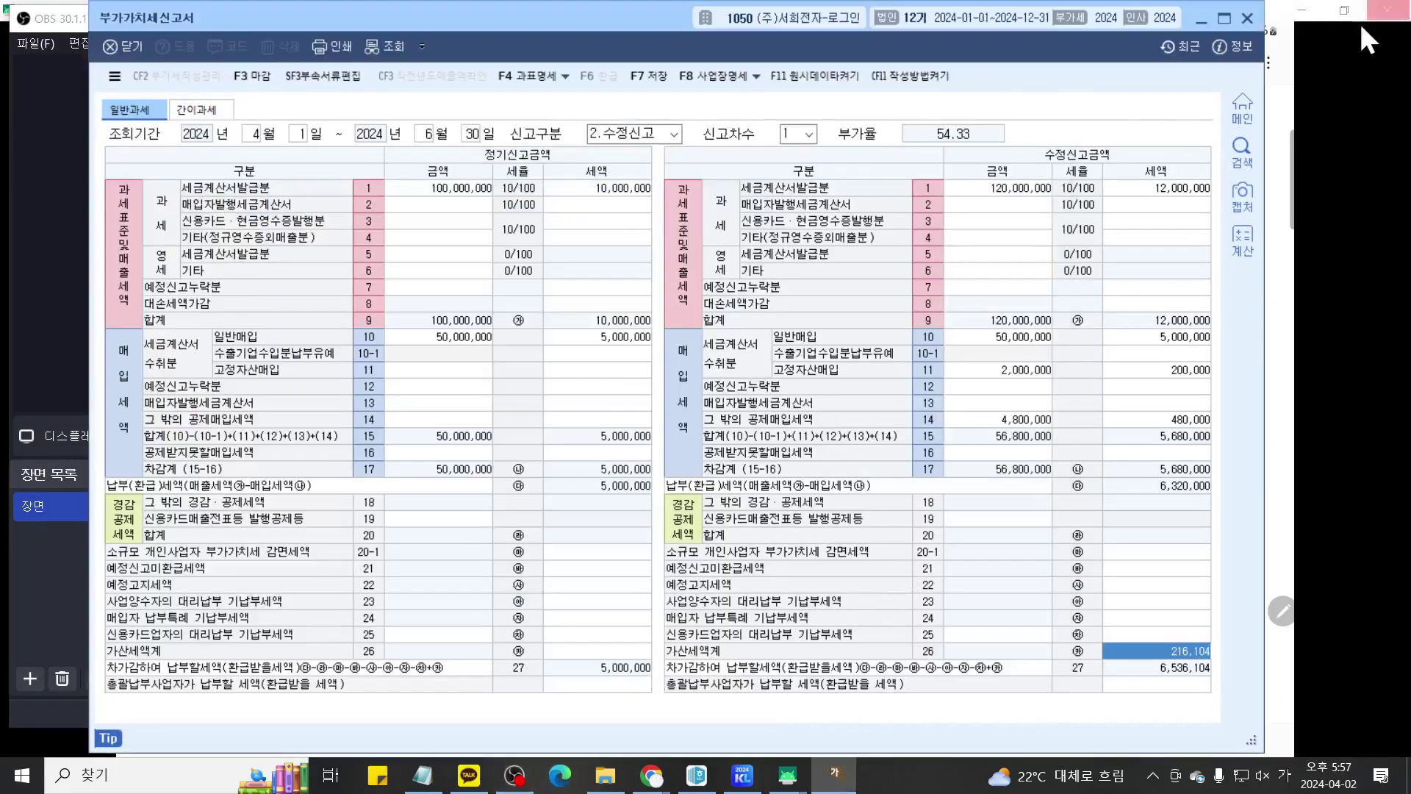